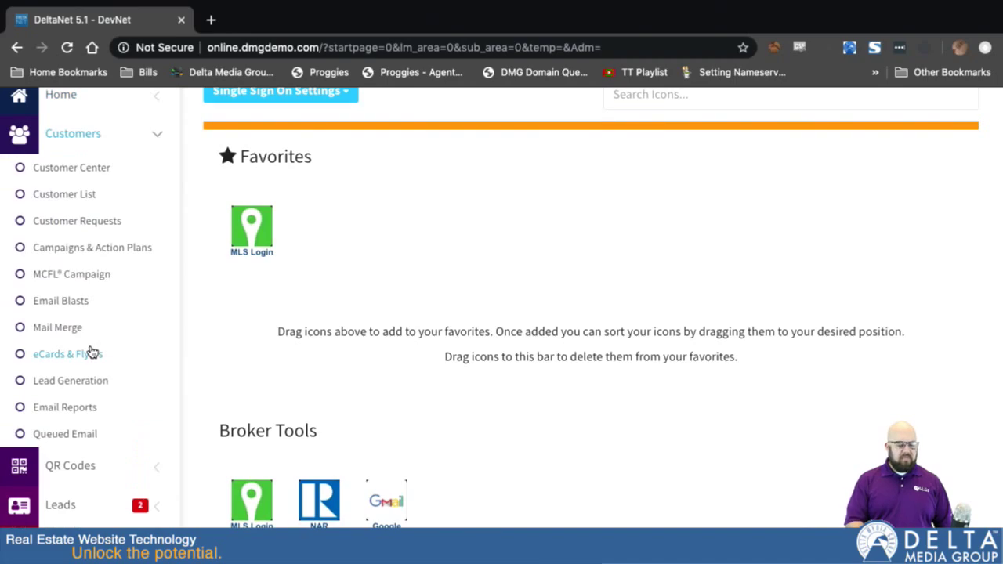
# Open eCards & Flyers under Customers in the sidebar.
pyautogui.click(79, 357)
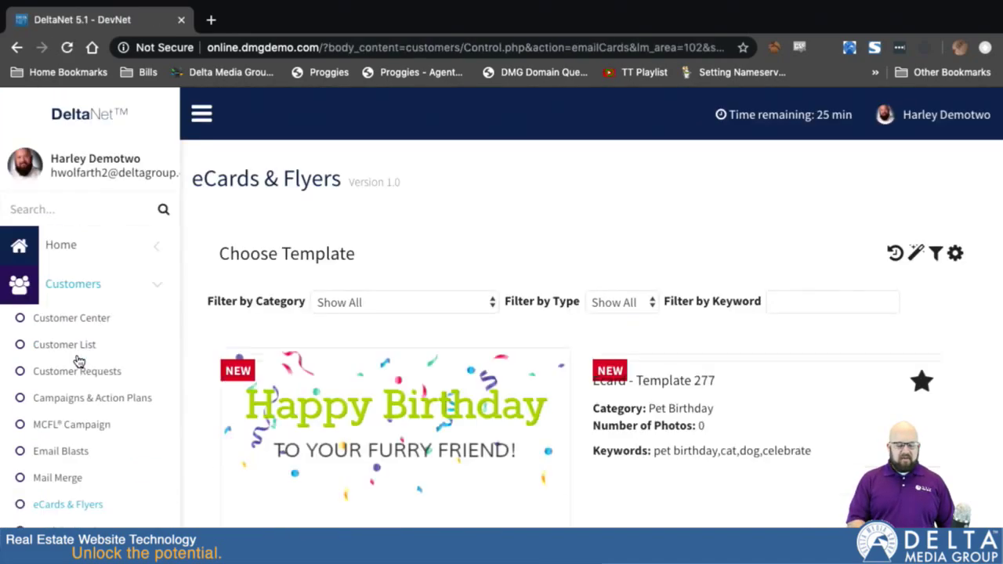
# Scroll the template gallery past the holiday cards down to Ecard - Template 256.
pyautogui.scroll(-5, 78, 358)
pyautogui.scroll(-15, 502, 306)
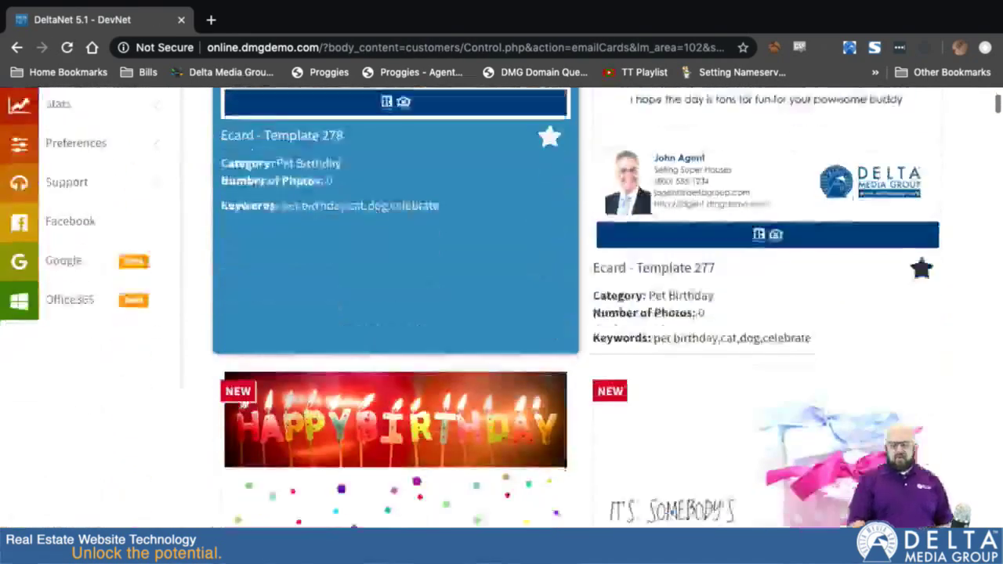
pyautogui.scroll(-10, 501, 306)
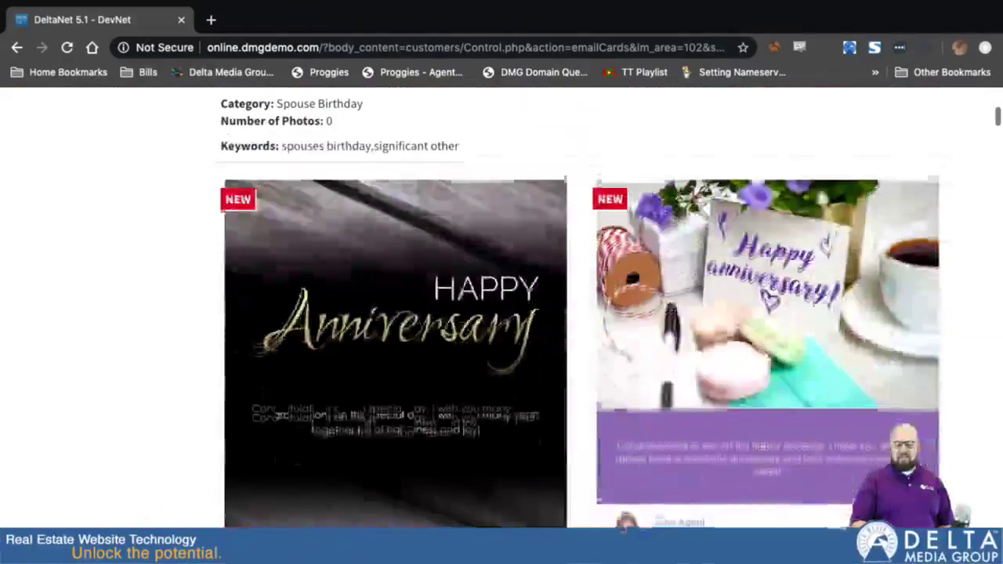
pyautogui.scroll(-3, 501, 305)
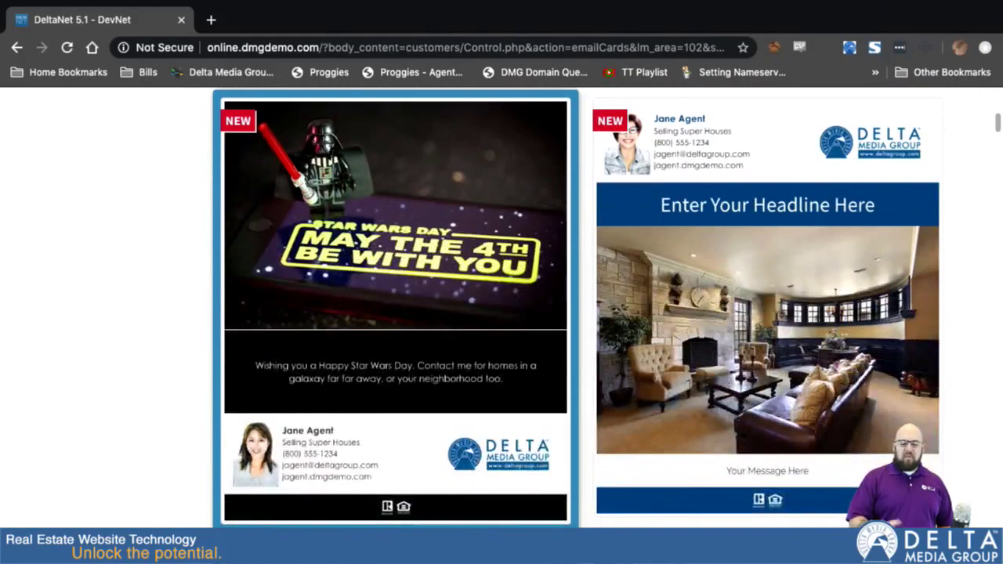
pyautogui.scroll(-3, 470, 389)
pyautogui.scroll(3, 476, 413)
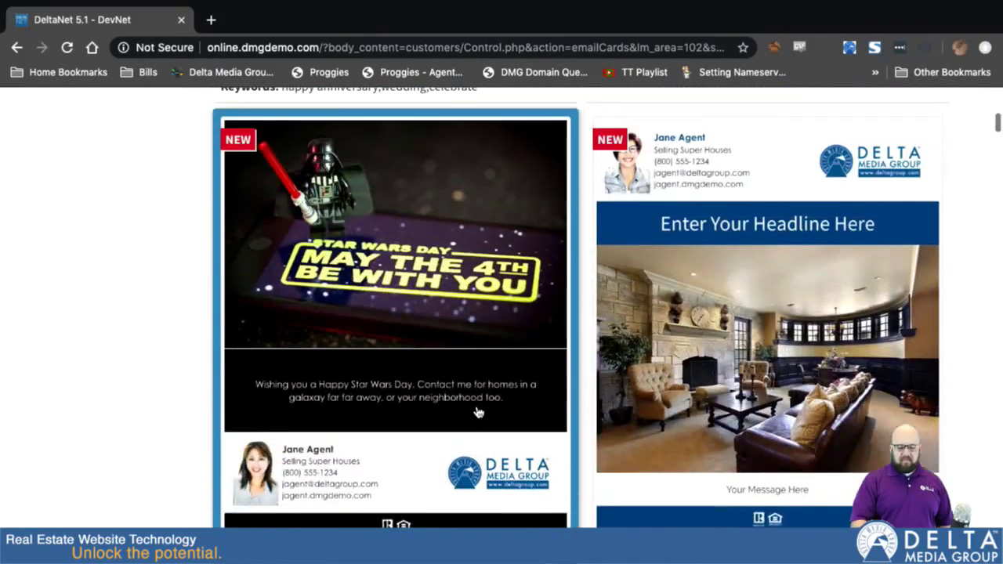
pyautogui.scroll(-3, 413, 399)
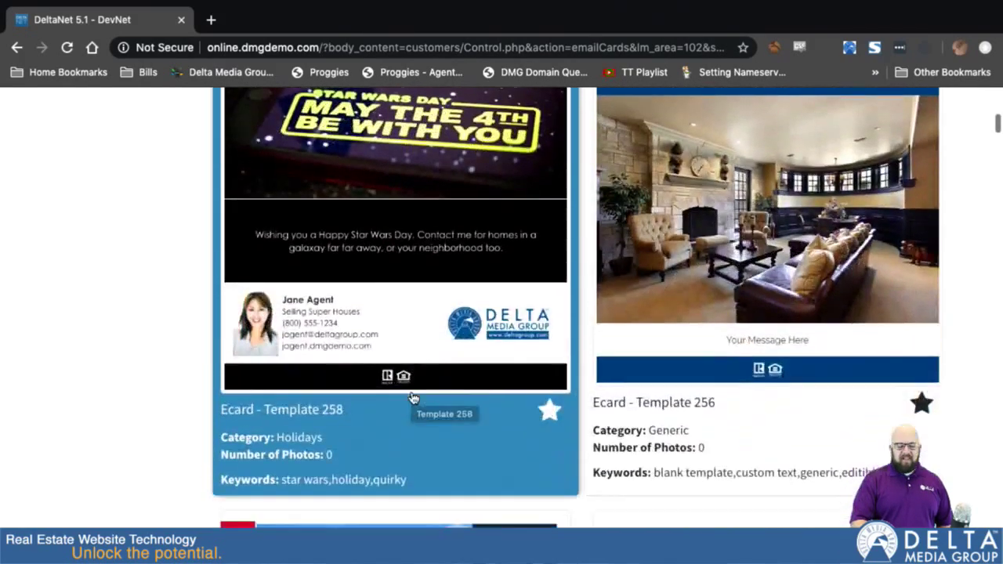
pyautogui.scroll(-5, 413, 398)
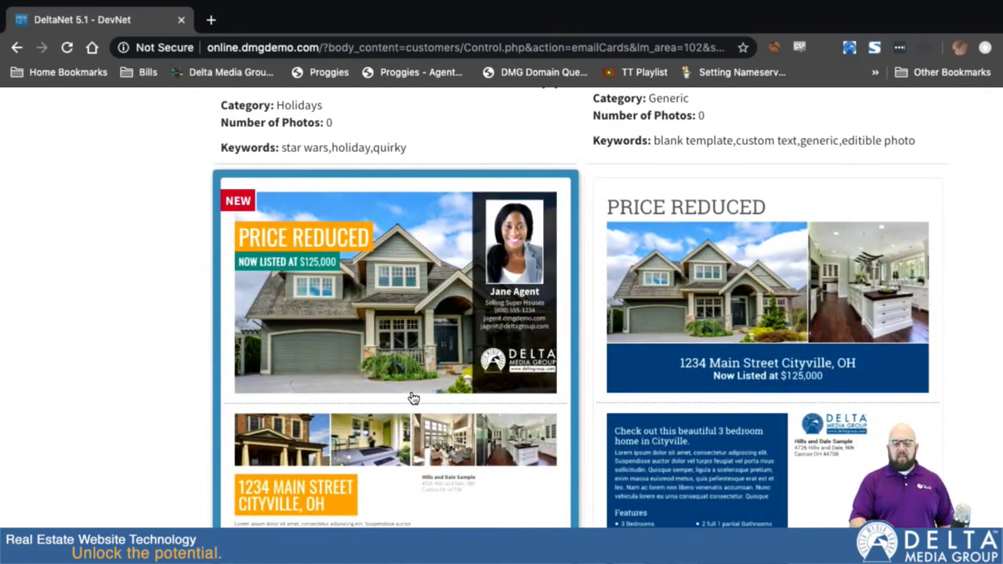
pyautogui.scroll(8, 413, 399)
pyautogui.scroll(-8, 412, 402)
pyautogui.scroll(-6, 420, 365)
pyautogui.scroll(10, 416, 363)
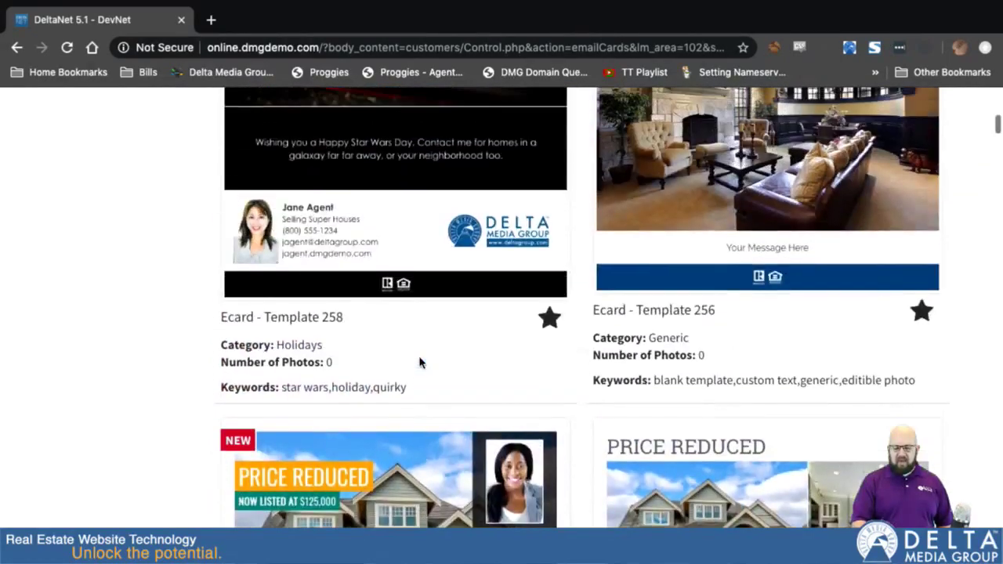
pyautogui.scroll(3, 419, 362)
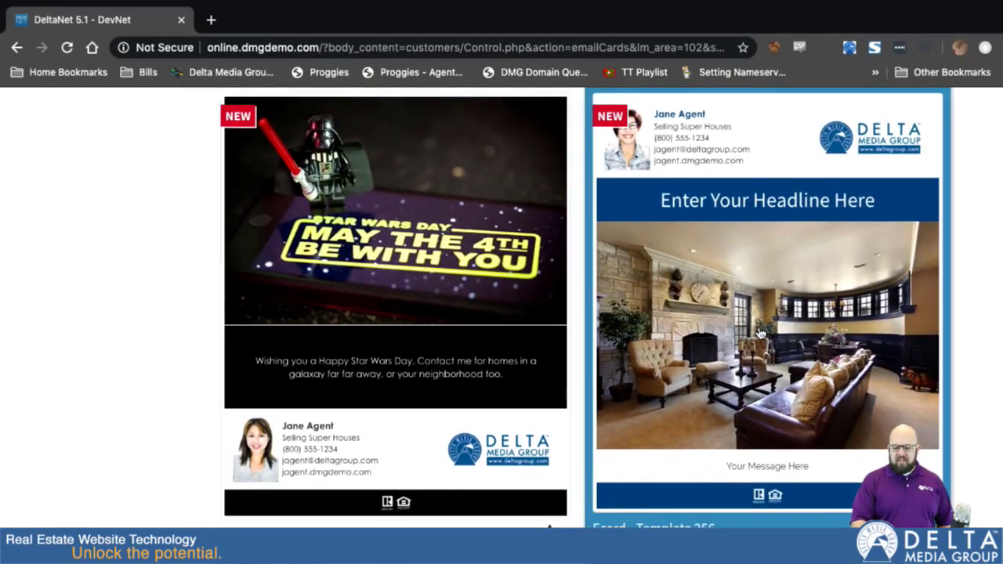
pyautogui.scroll(-1, 760, 341)
# Open Template 256, make its headline band purple (#6100ff), and bring up the photo library.
pyautogui.click(761, 320)
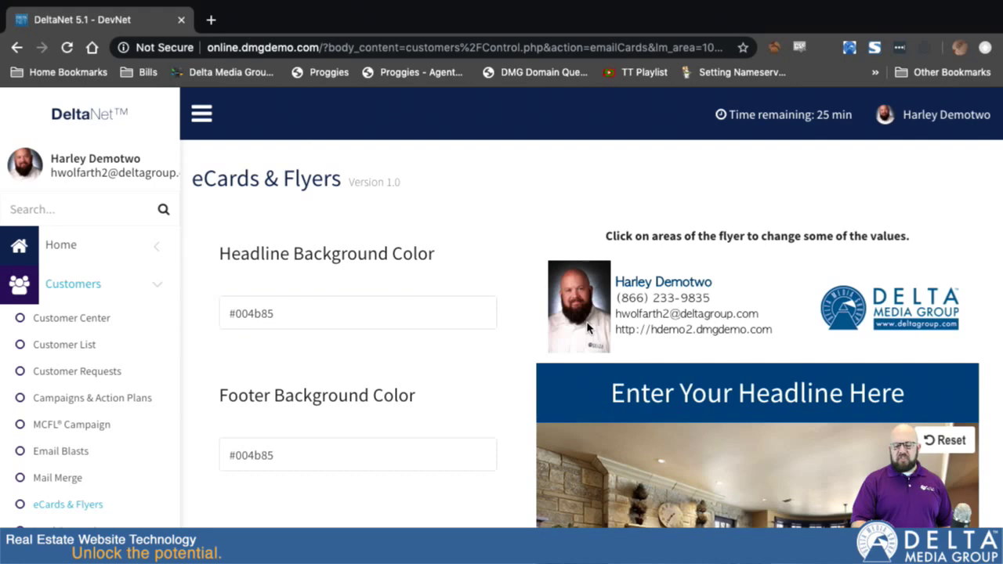
pyautogui.scroll(-1, 528, 472)
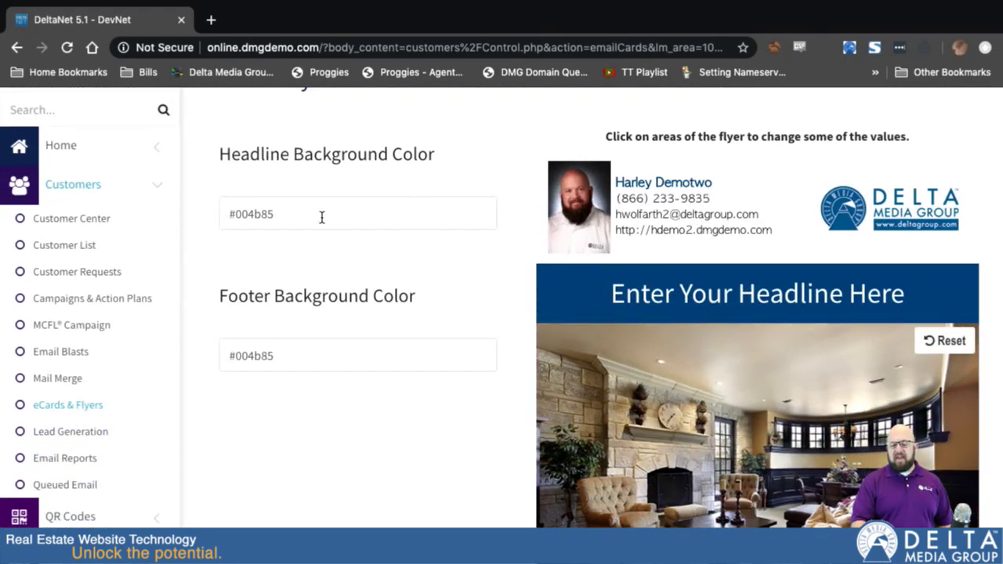
pyautogui.click(281, 214)
pyautogui.moveTo(471, 266); pyautogui.dragTo(467, 226)
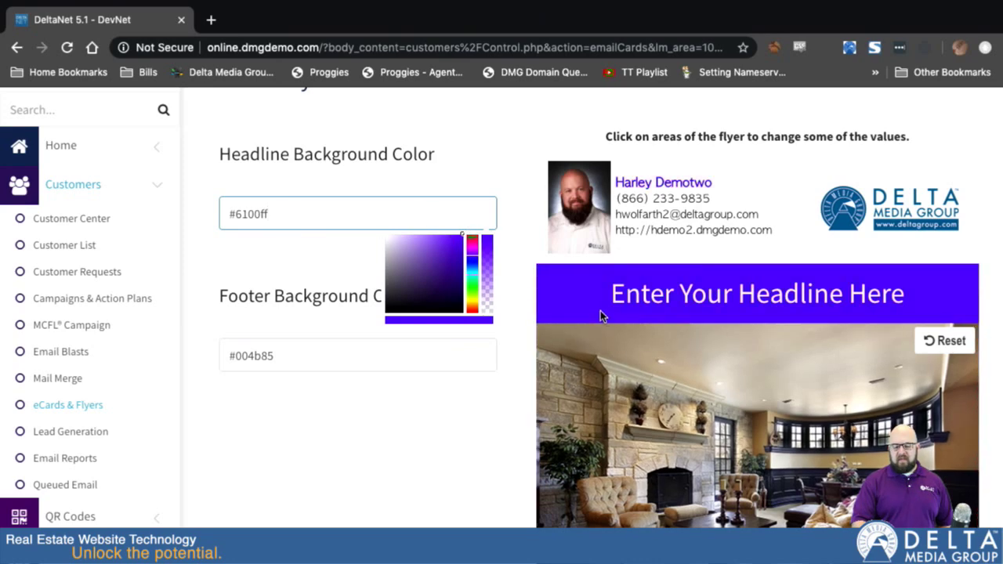
pyautogui.click(450, 416)
pyautogui.scroll(-2, 531, 365)
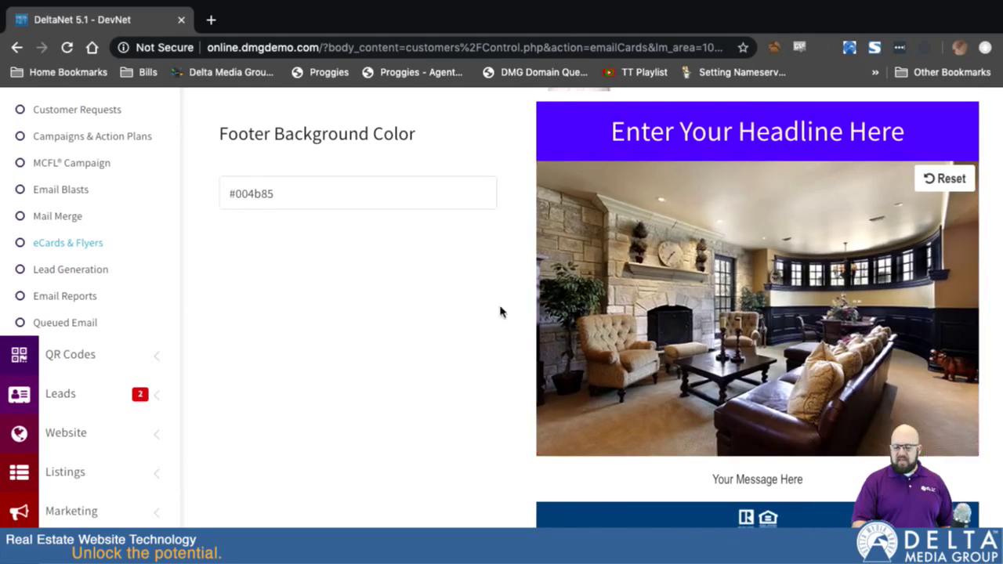
pyautogui.click(727, 286)
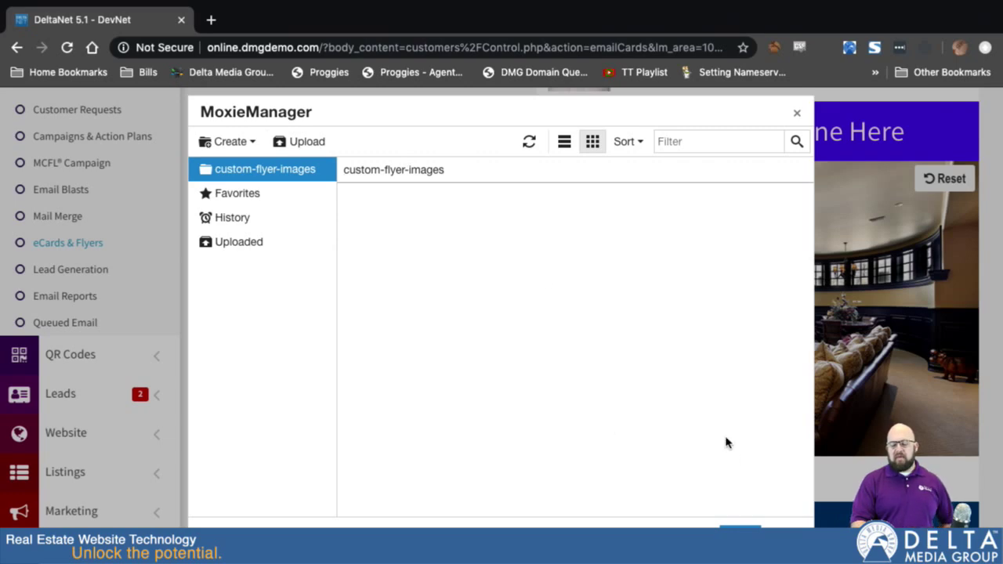
# Close the image library, keeping the original living-room photo.
pyautogui.click(784, 535)
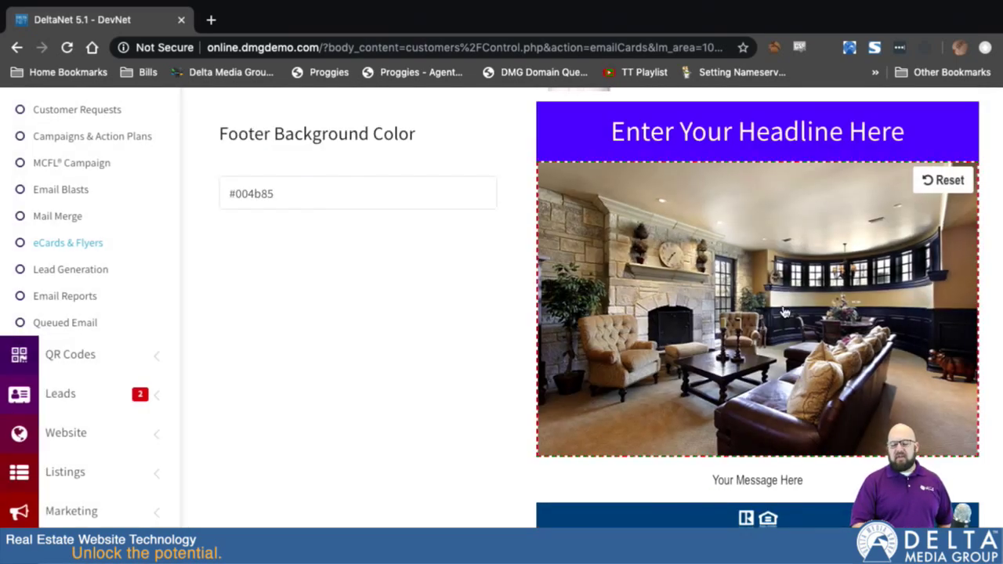
pyautogui.scroll(-3, 783, 312)
pyautogui.scroll(1, 781, 308)
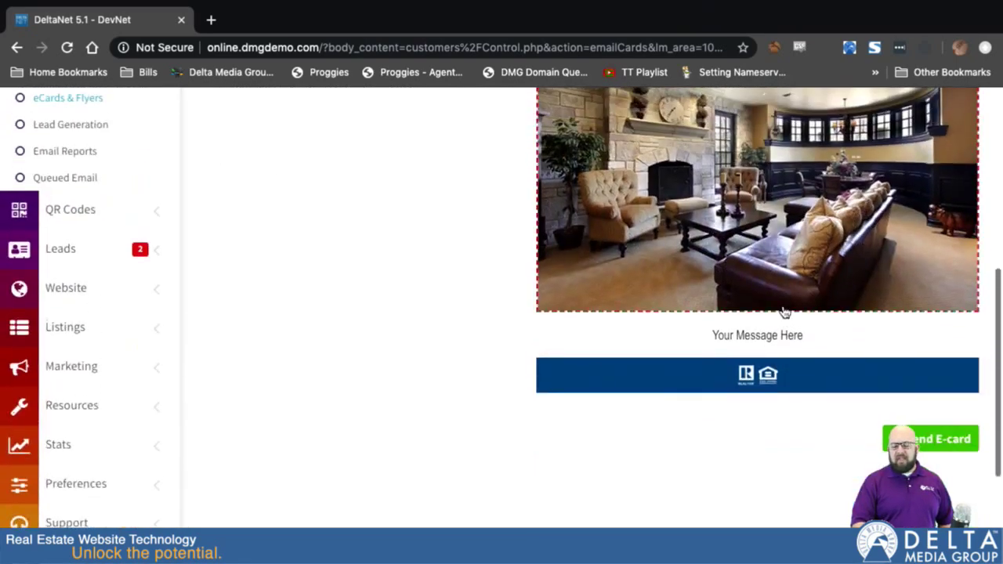
# Replace the placeholder message with 'This is my message' and save it.
pyautogui.click(743, 337)
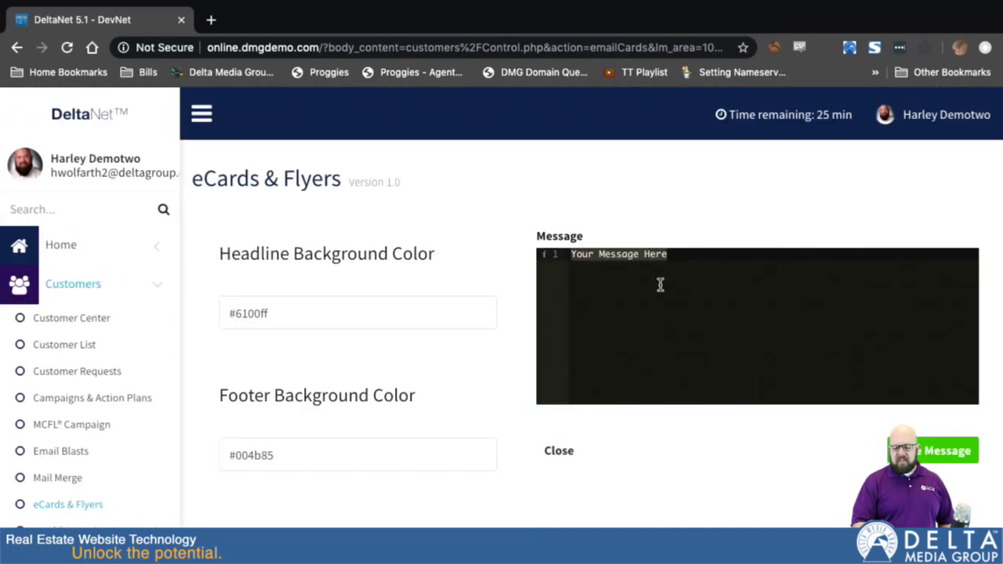
pyautogui.press('Home')
pyautogui.write('This is my message')
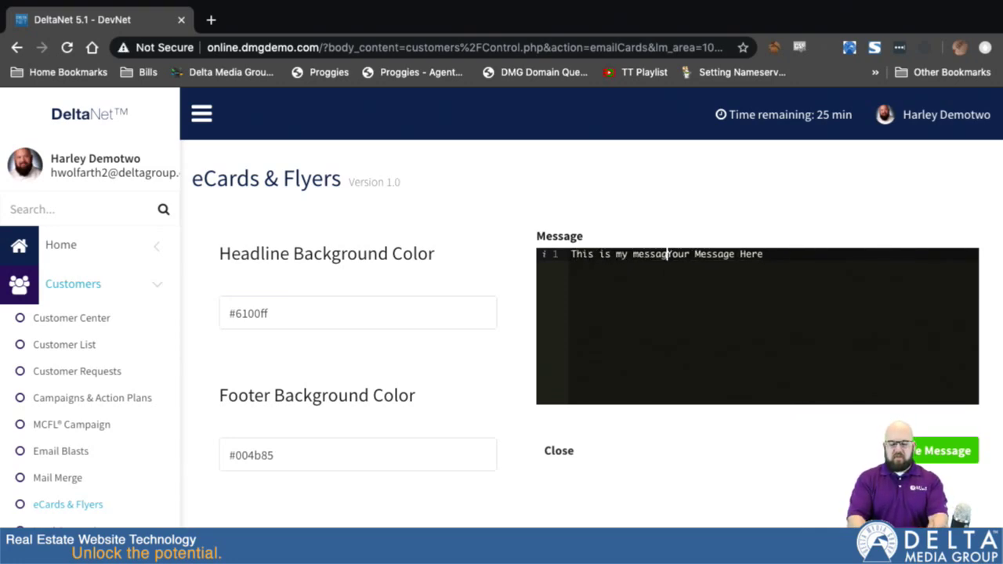
pyautogui.press('Delete')
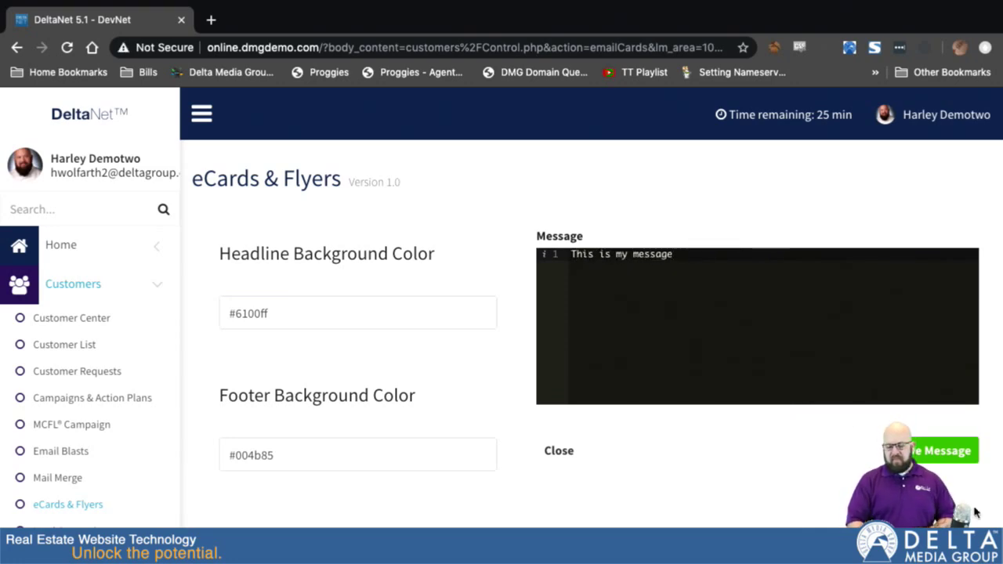
pyautogui.click(930, 455)
pyautogui.scroll(-5, 713, 484)
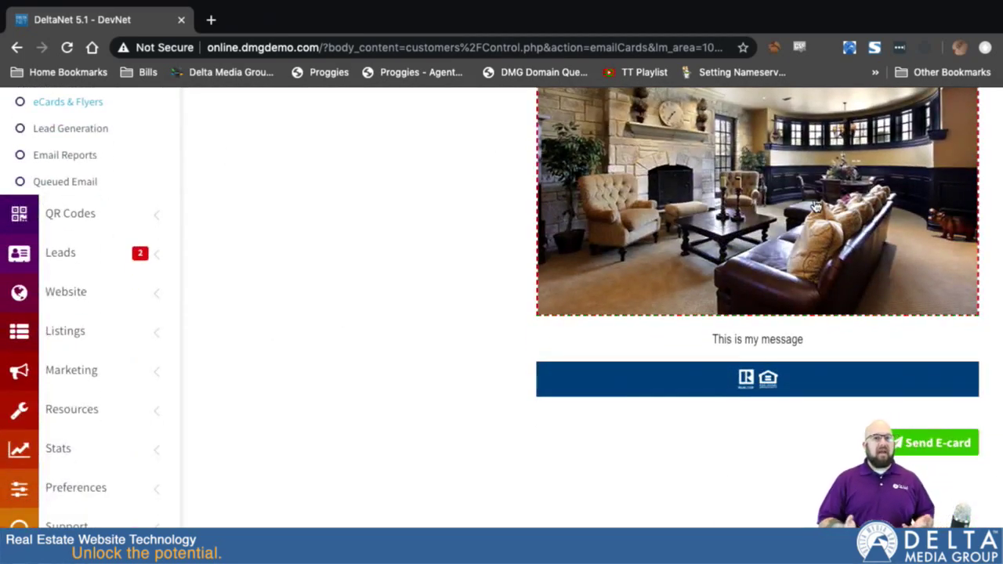
pyautogui.scroll(5, 439, 213)
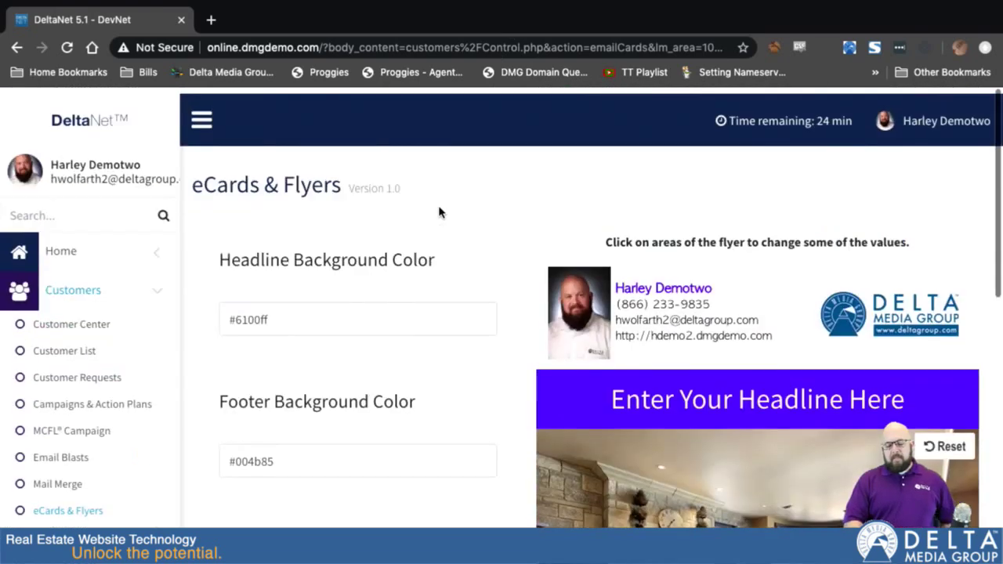
# Return to the template gallery and filter it to New Listing templates.
pyautogui.click(70, 508)
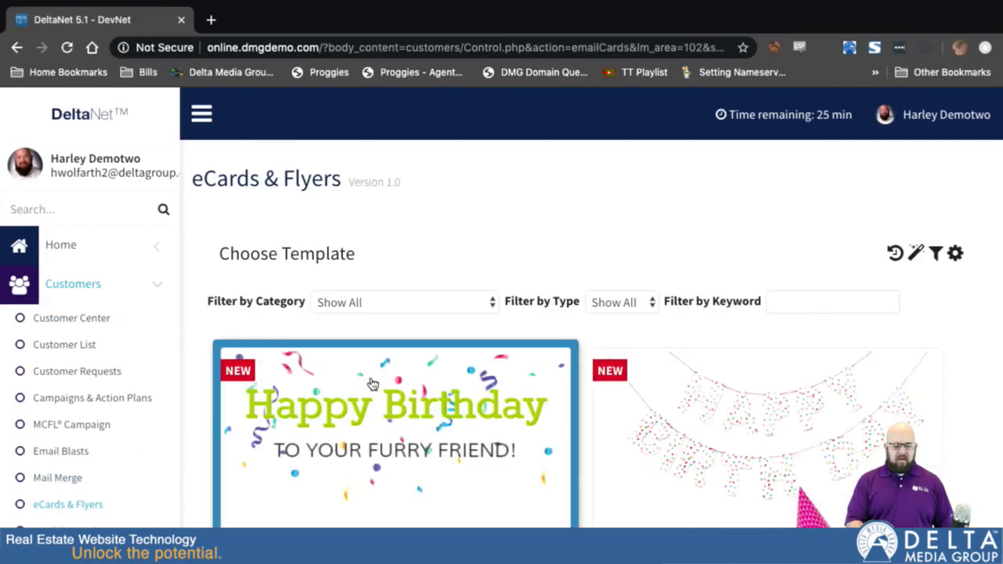
pyautogui.click(393, 304)
pyautogui.scroll(-5, 424, 458)
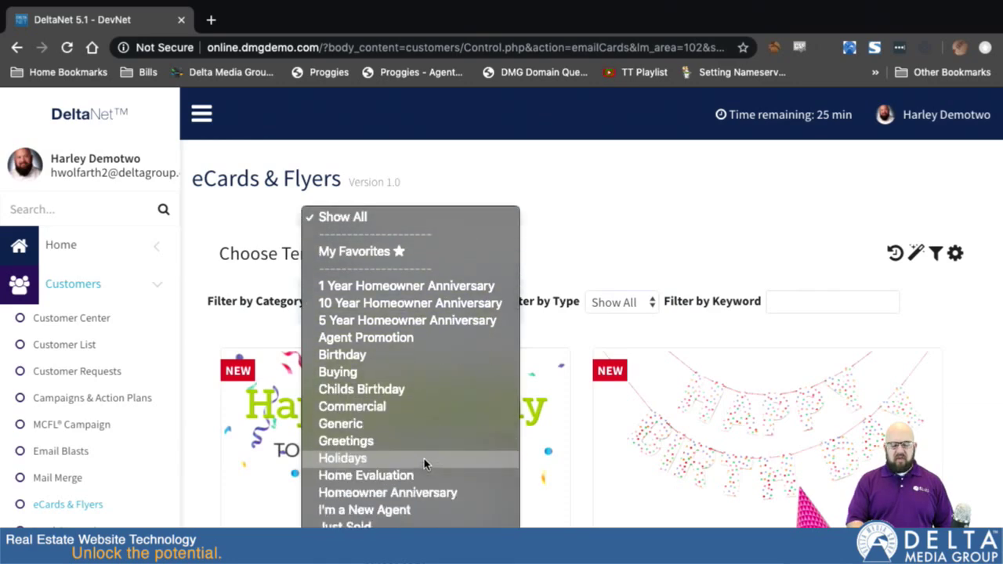
pyautogui.scroll(-2, 424, 458)
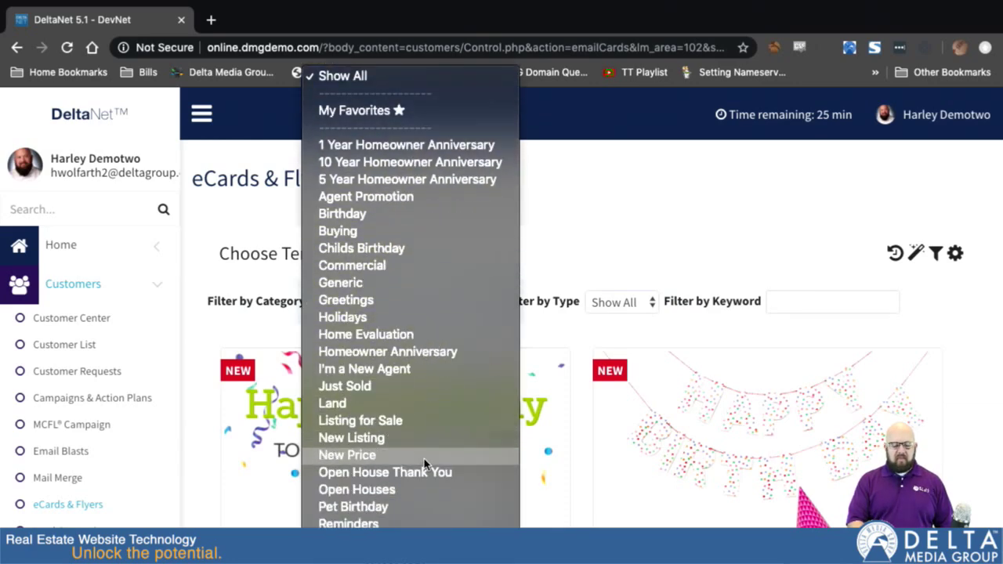
pyautogui.click(368, 443)
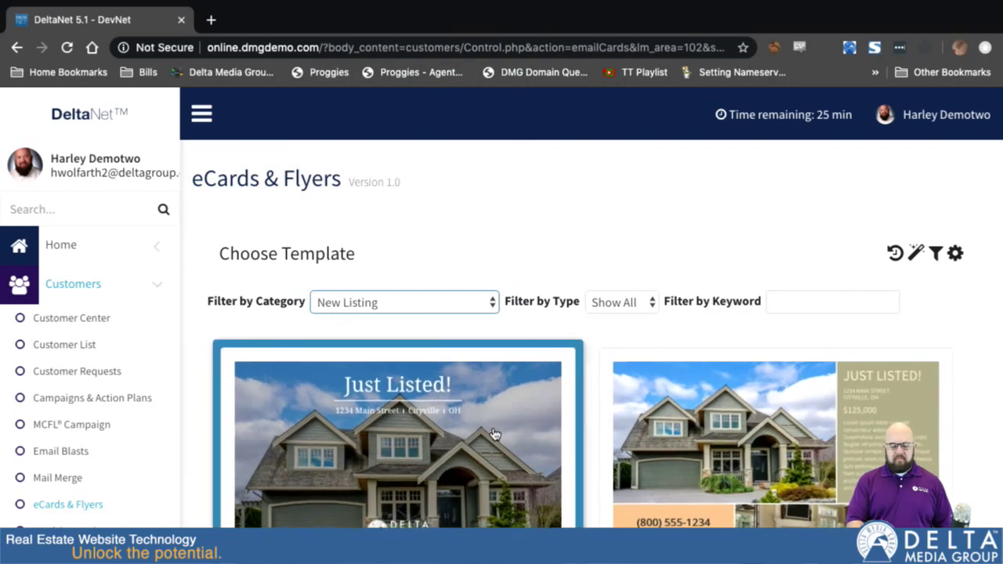
# Start a new eCard from the Just Listed template.
pyautogui.scroll(-4, 580, 498)
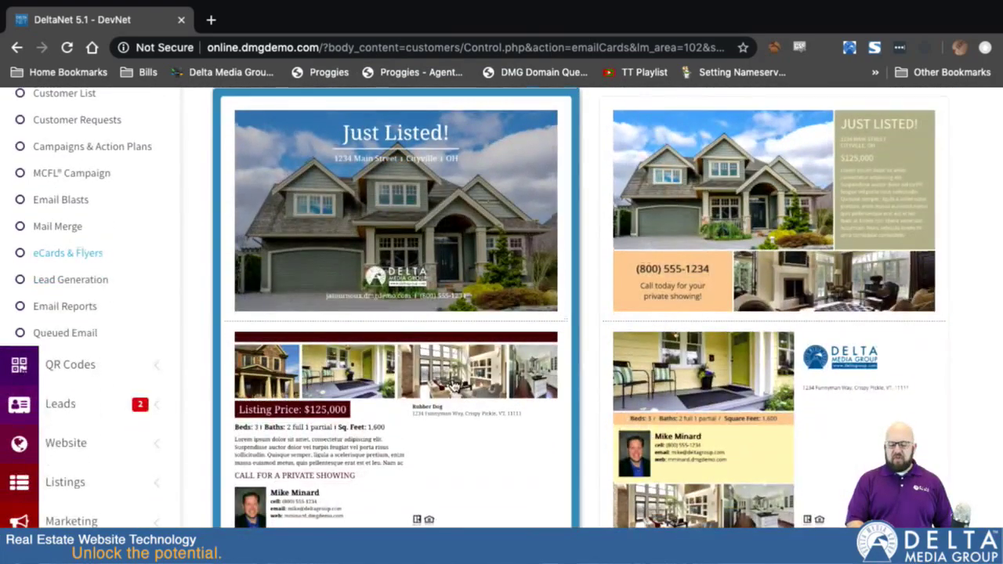
pyautogui.scroll(-3, 454, 385)
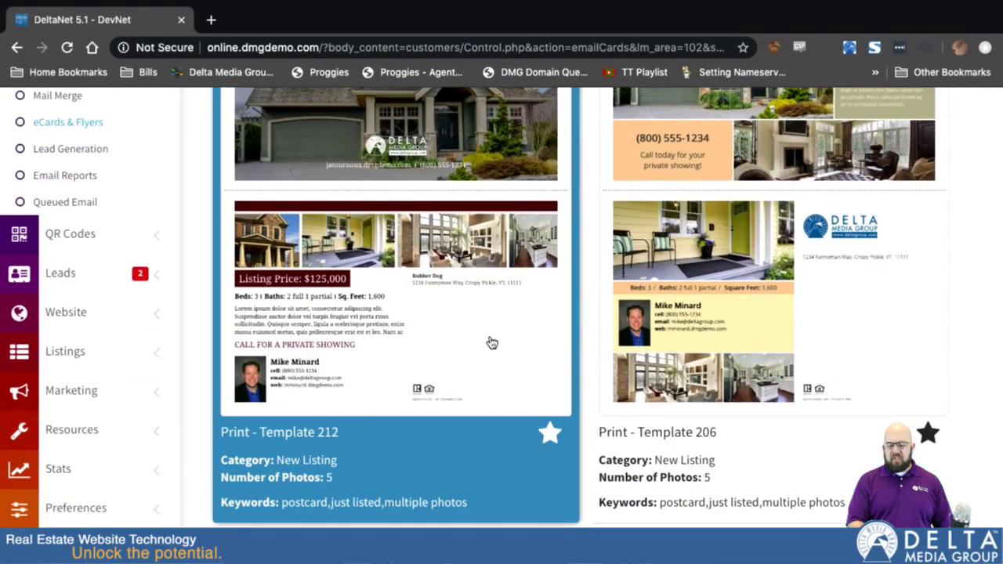
pyautogui.scroll(-2, 580, 389)
pyautogui.scroll(-9, 580, 389)
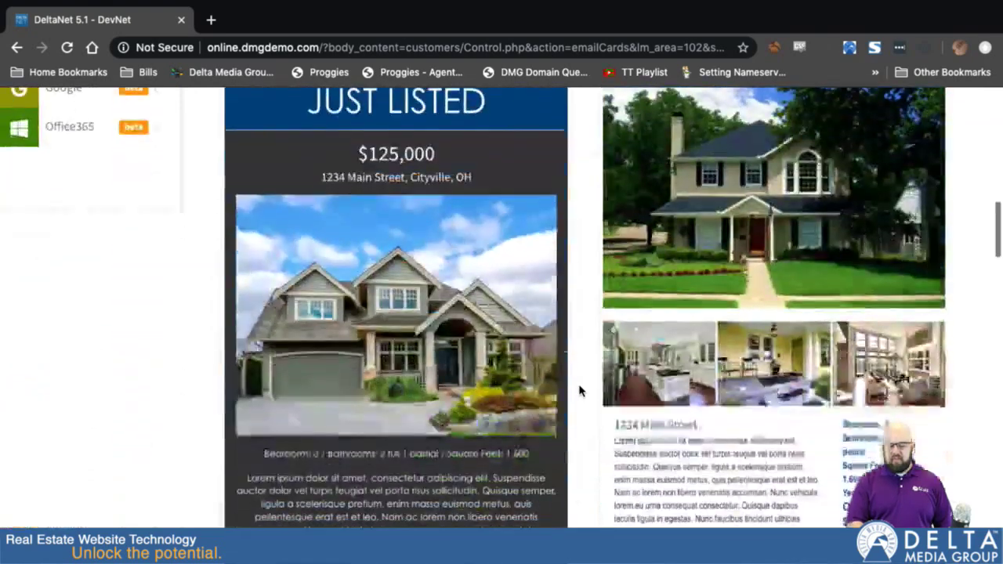
pyautogui.scroll(4, 580, 392)
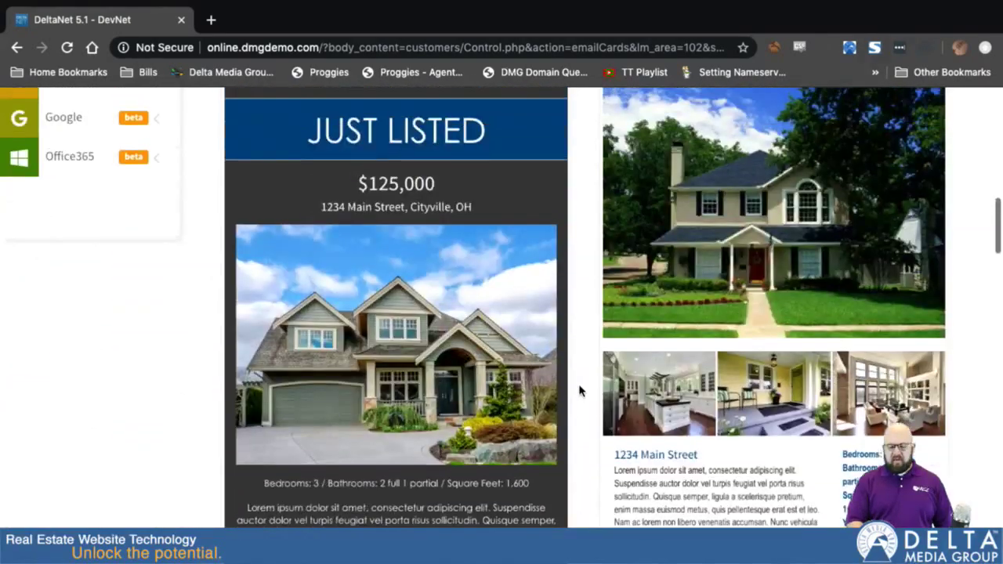
pyautogui.click(789, 231)
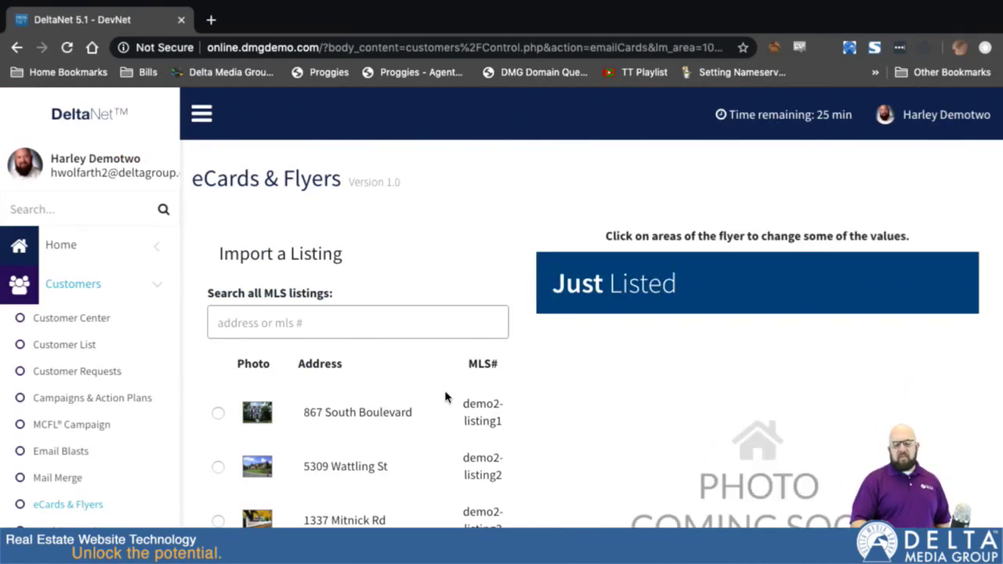
pyautogui.scroll(-2, 444, 397)
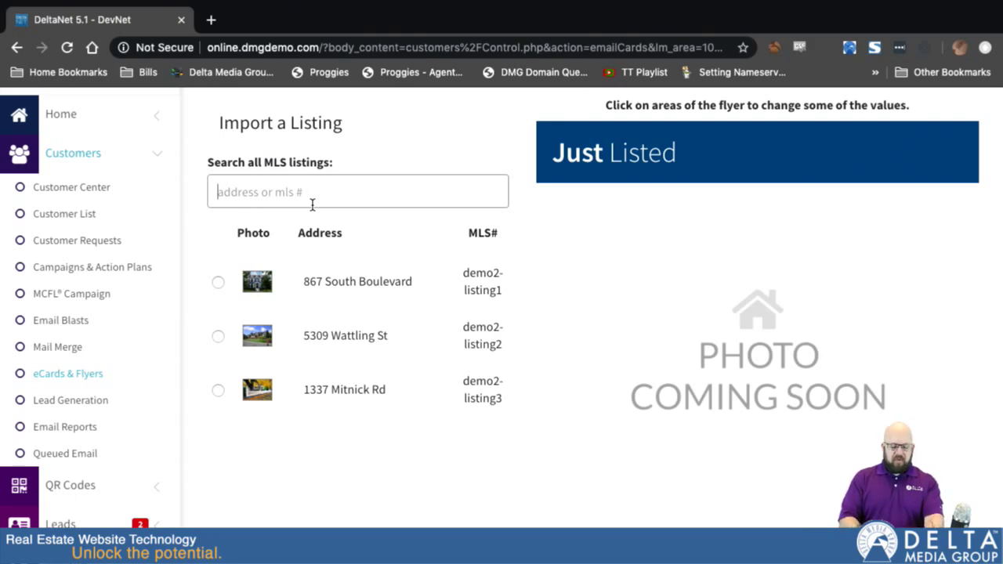
pyautogui.write('12345')
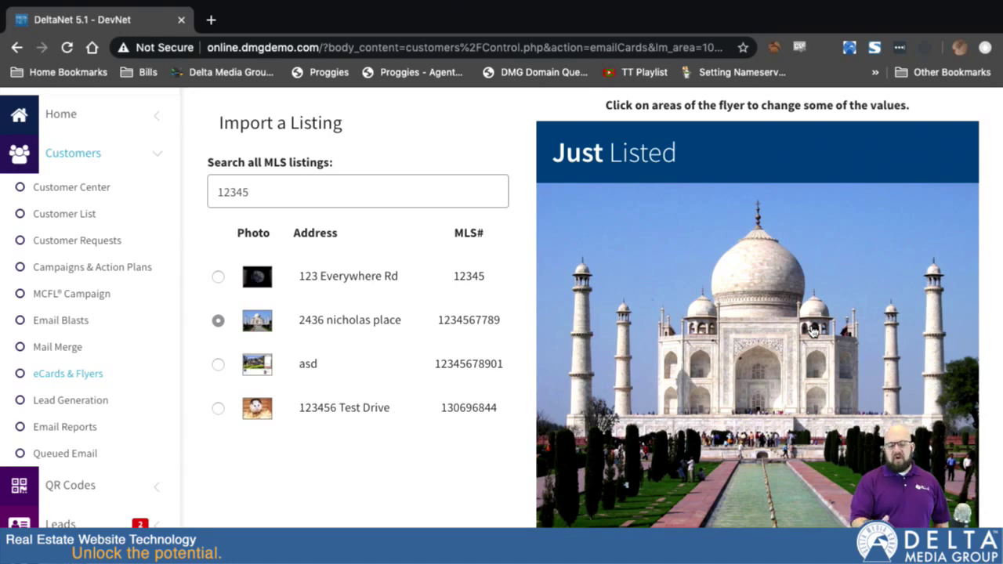
pyautogui.scroll(-4, 814, 329)
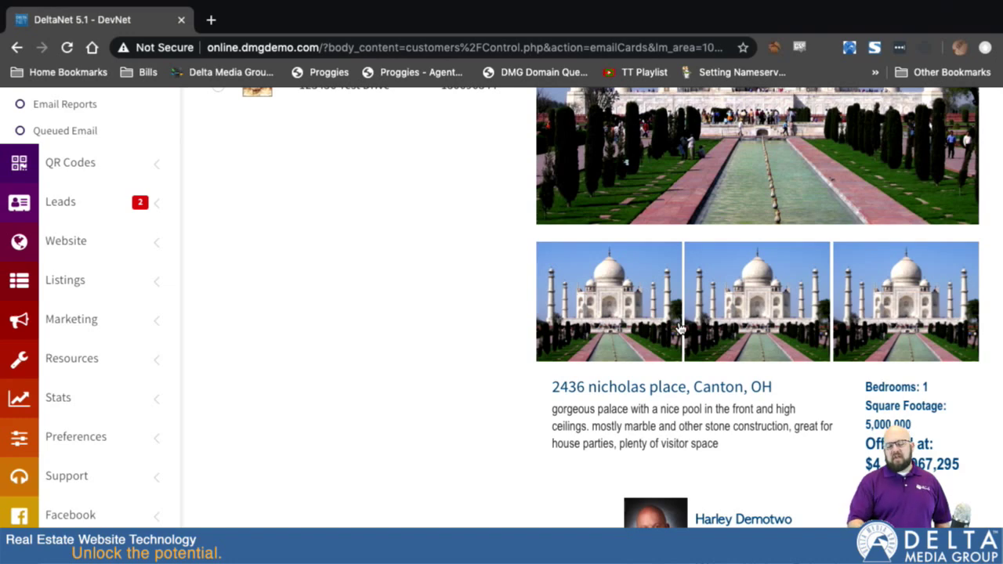
pyautogui.scroll(5, 407, 258)
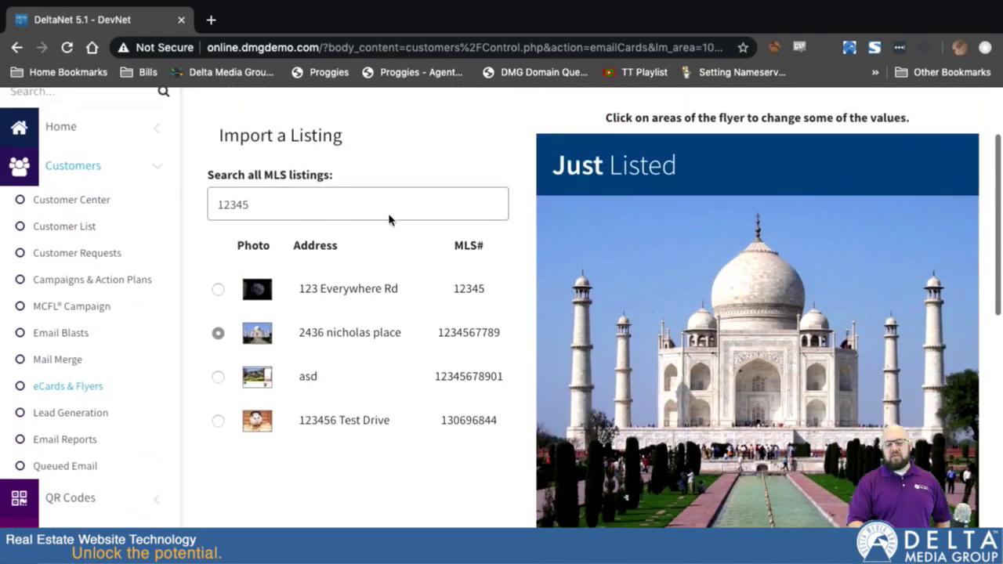
# Swap in the 867 South Boulevard listing and show the alternative photos for a room image.
pyautogui.doubleClick(281, 214)
pyautogui.write('867')
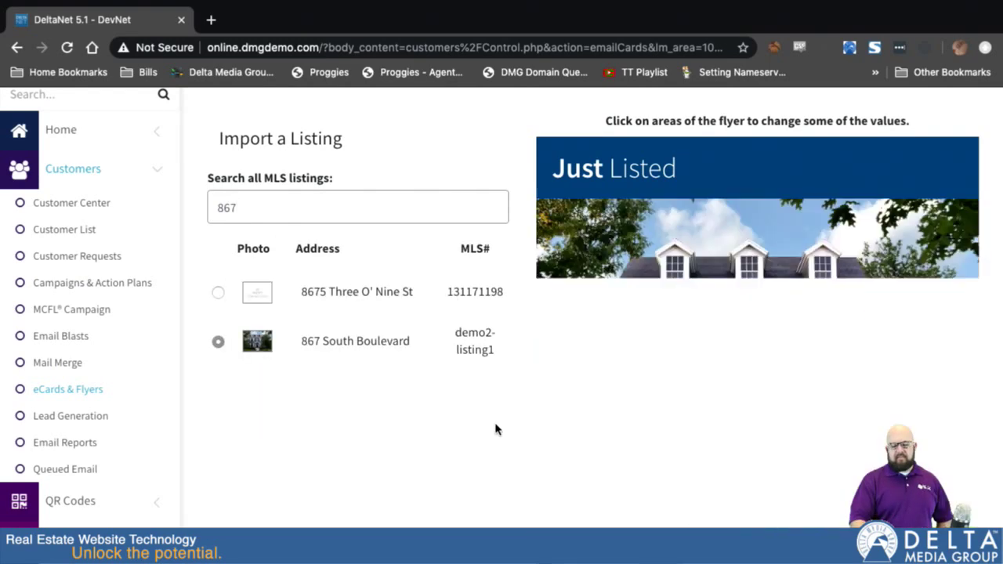
pyautogui.scroll(-3, 495, 426)
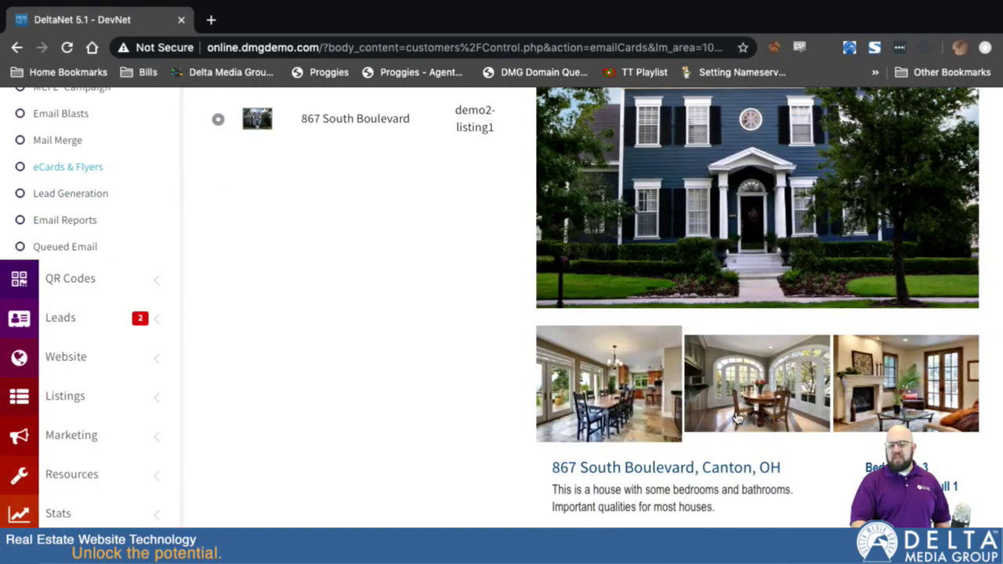
pyautogui.click(750, 379)
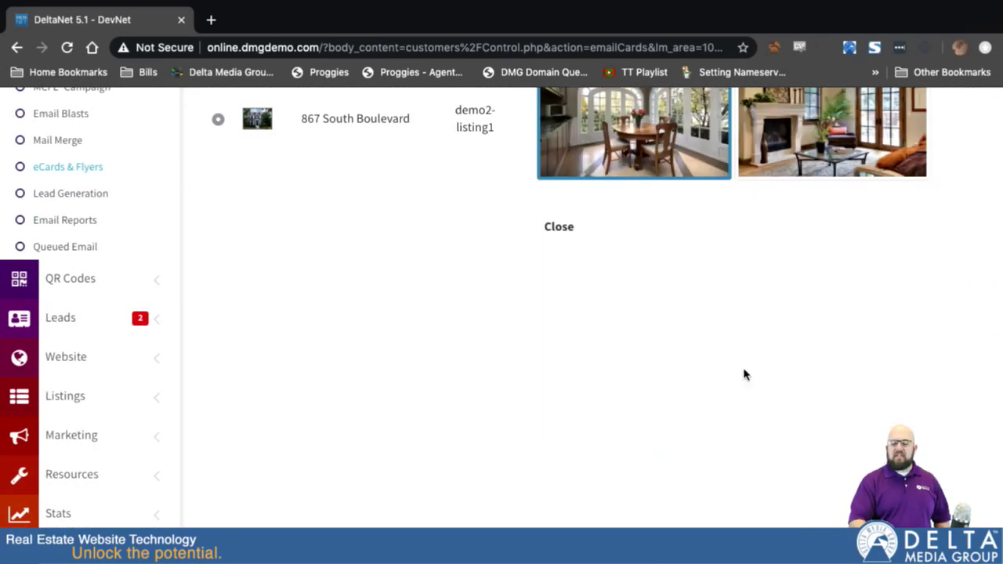
pyautogui.scroll(3, 732, 305)
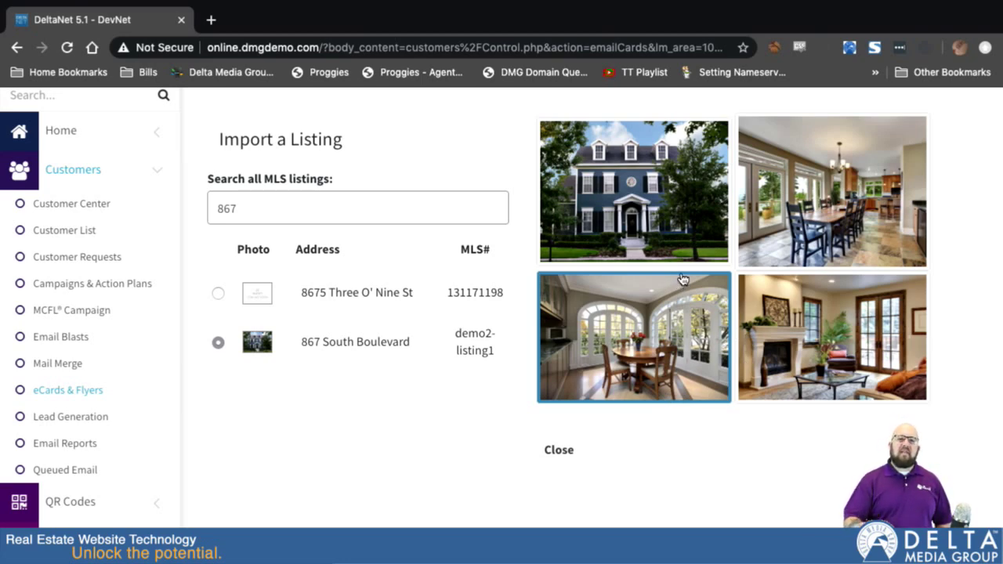
# Close the photo choices and return to the flyer.
pyautogui.click(558, 452)
pyautogui.scroll(-10, 506, 501)
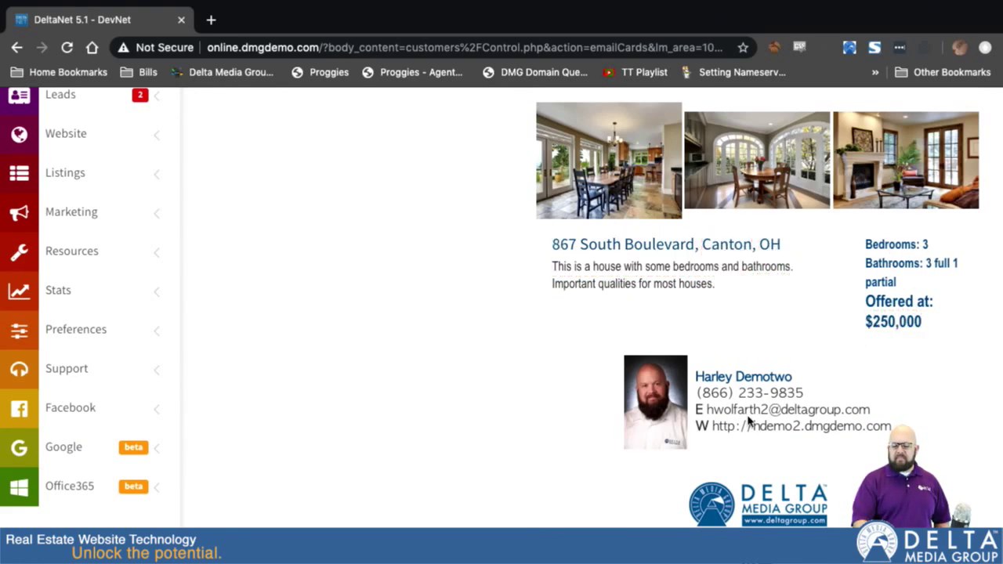
pyautogui.scroll(-2, 736, 478)
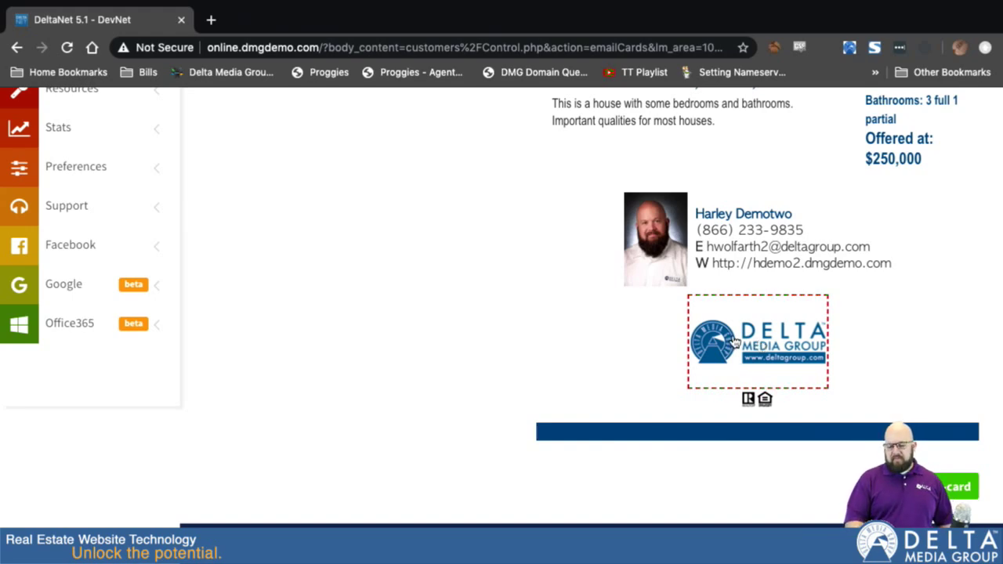
# Set the flyer's logo to a Delta Media Group logo image.
pyautogui.click(758, 344)
pyautogui.scroll(2, 599, 172)
pyautogui.scroll(5, 600, 172)
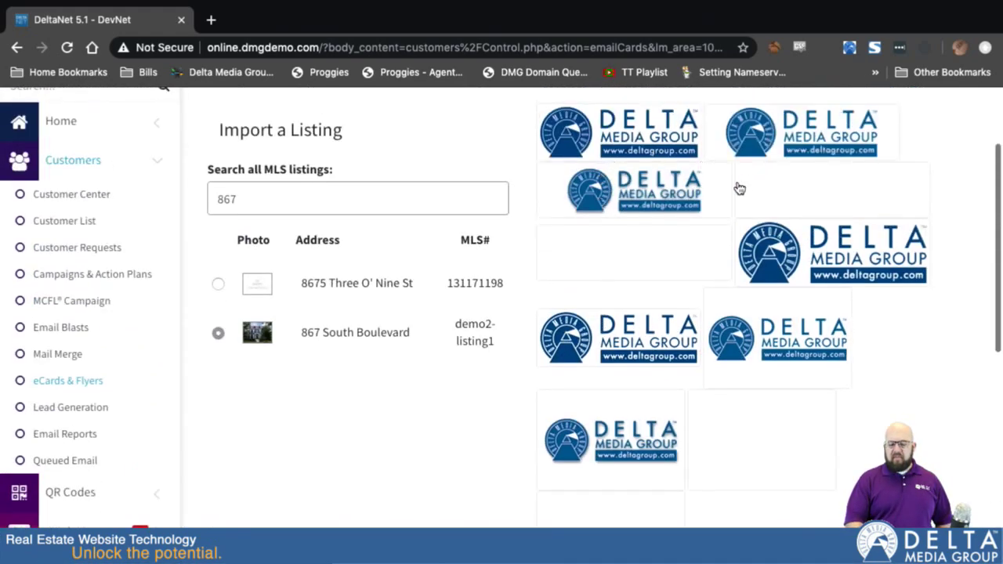
pyautogui.click(833, 253)
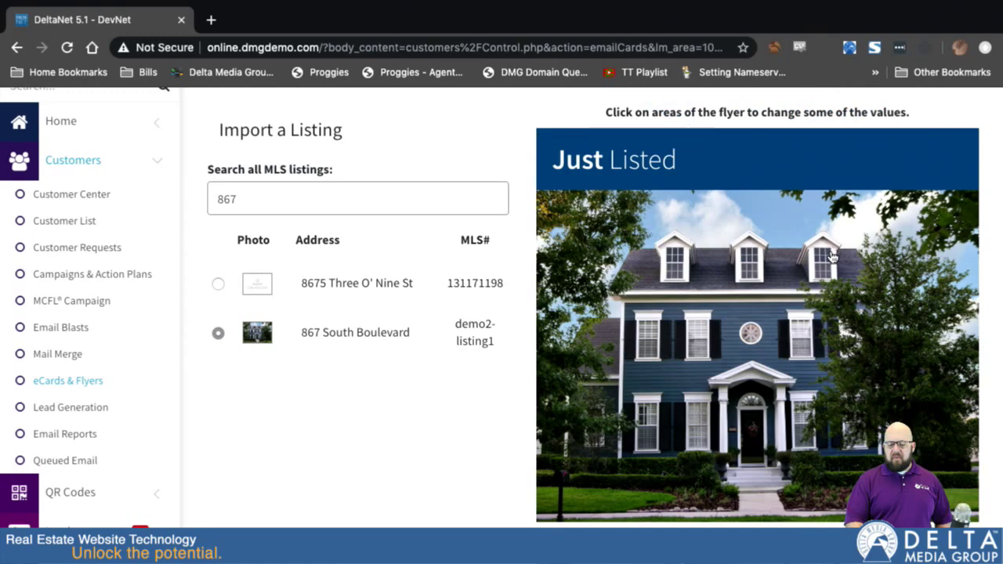
pyautogui.scroll(-10, 832, 255)
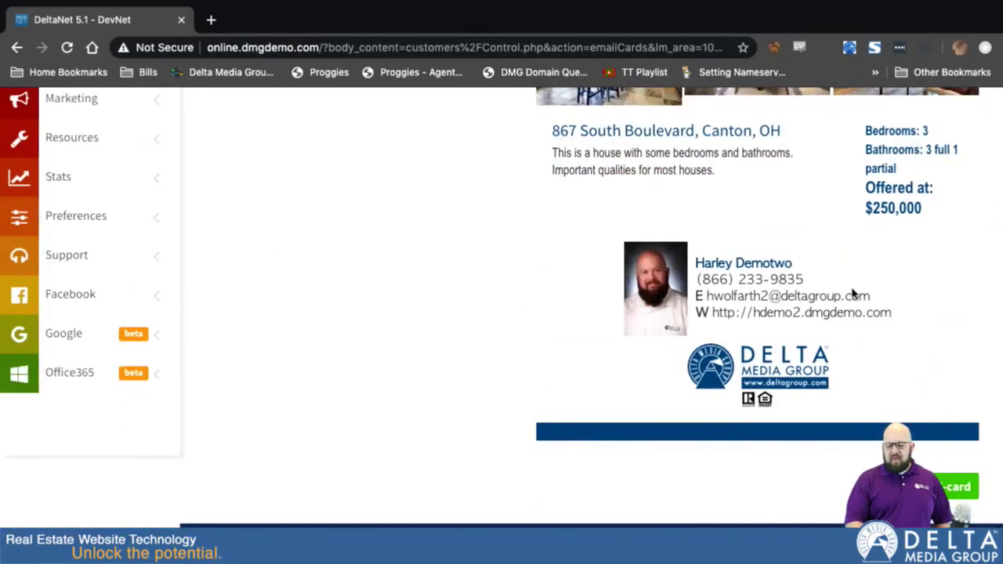
# Proceed to the Send E-card form and review the recipient groups and Recipient 1 field.
pyautogui.click(955, 486)
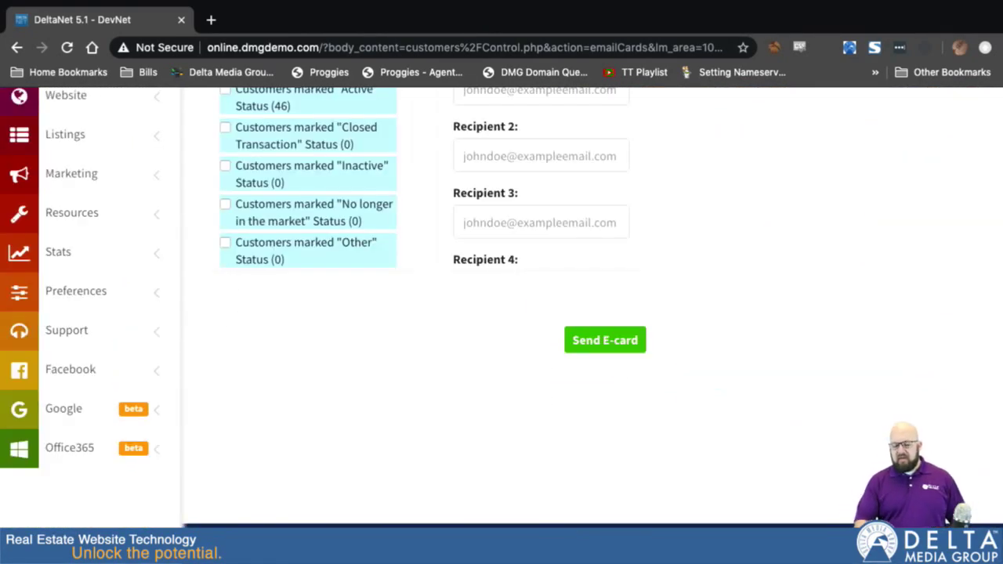
pyautogui.scroll(1, 796, 263)
pyautogui.click(478, 306)
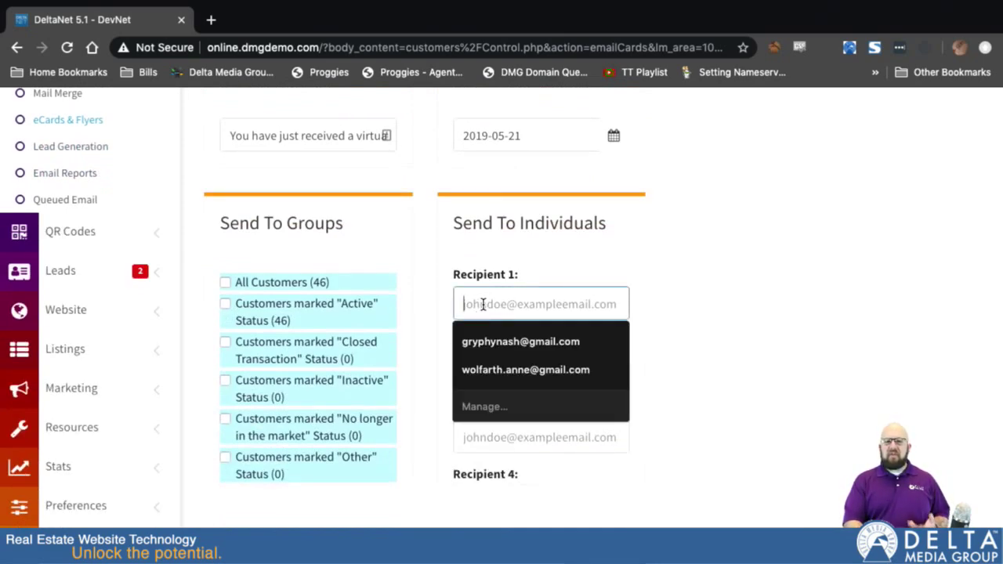
pyautogui.scroll(1, 482, 304)
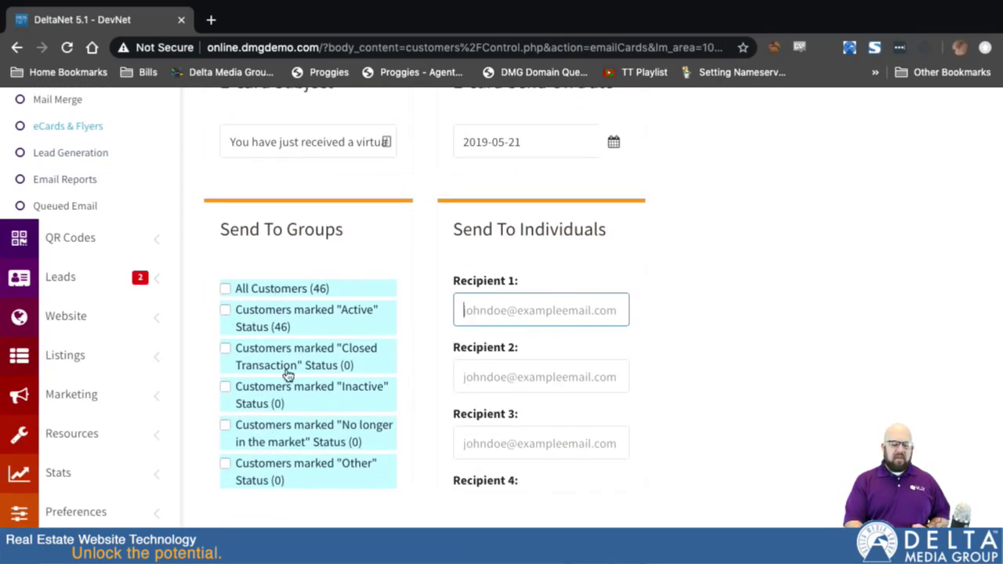
pyautogui.scroll(-3, 286, 376)
pyautogui.scroll(-4, 286, 388)
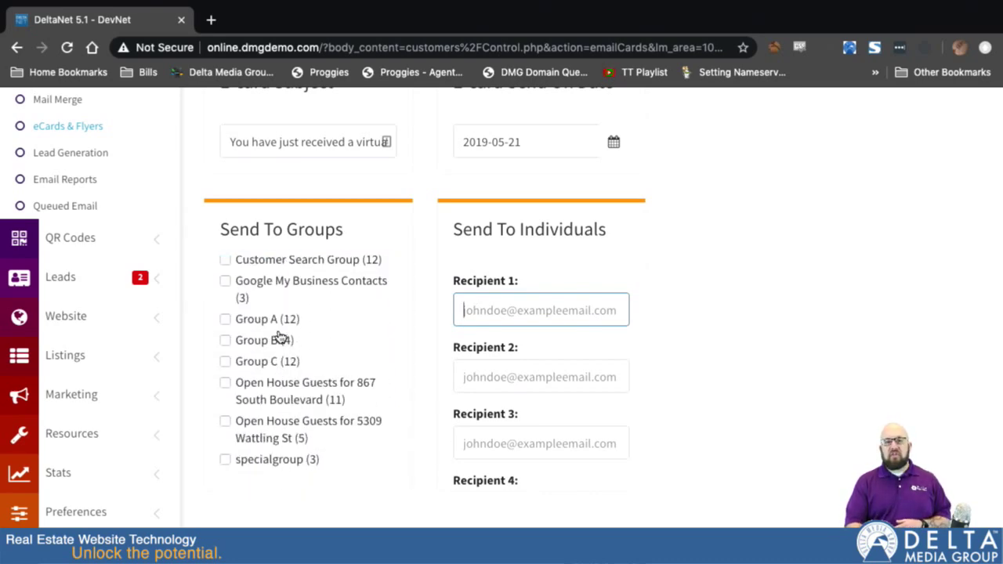
pyautogui.scroll(5, 279, 338)
pyautogui.scroll(2, 365, 240)
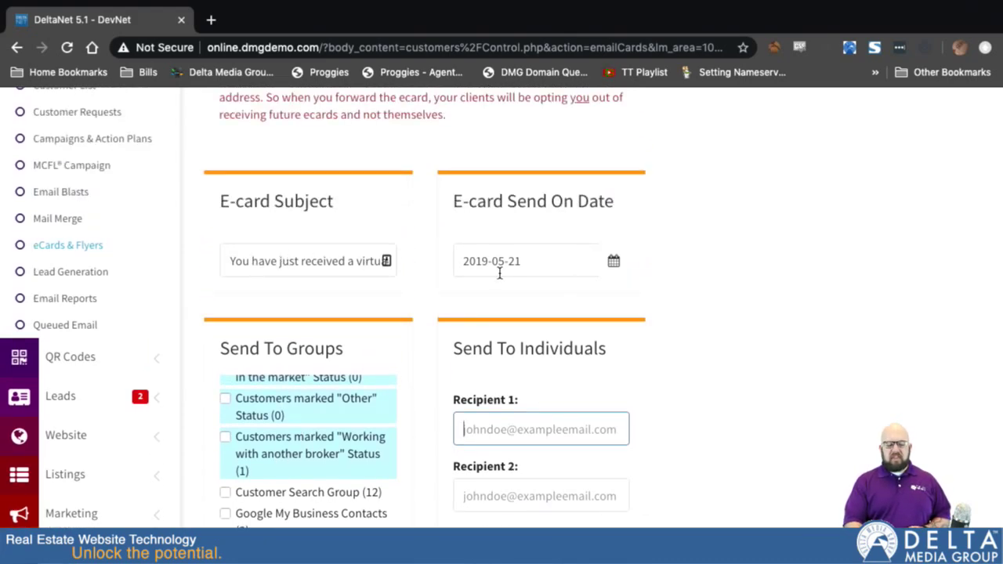
pyautogui.scroll(-4, 740, 382)
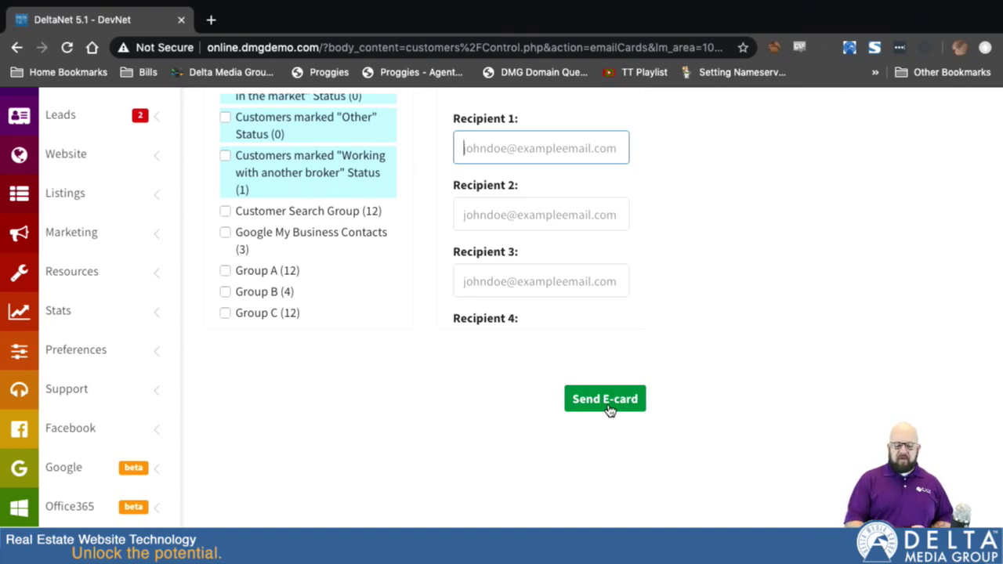
pyautogui.scroll(1, 667, 336)
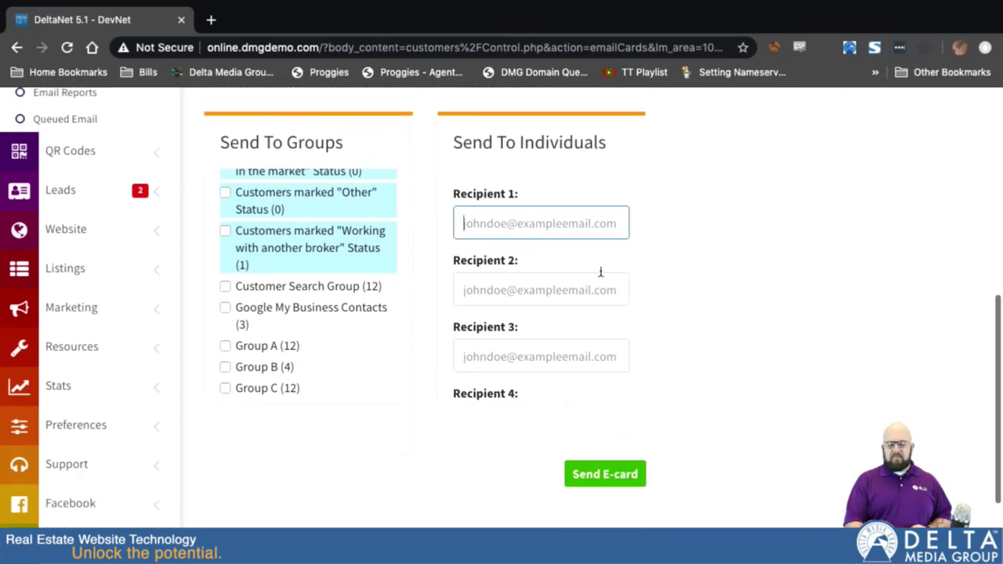
# Enter the recipient's e-mail address as Recipient 1 and send the eCard.
pyautogui.click(541, 227)
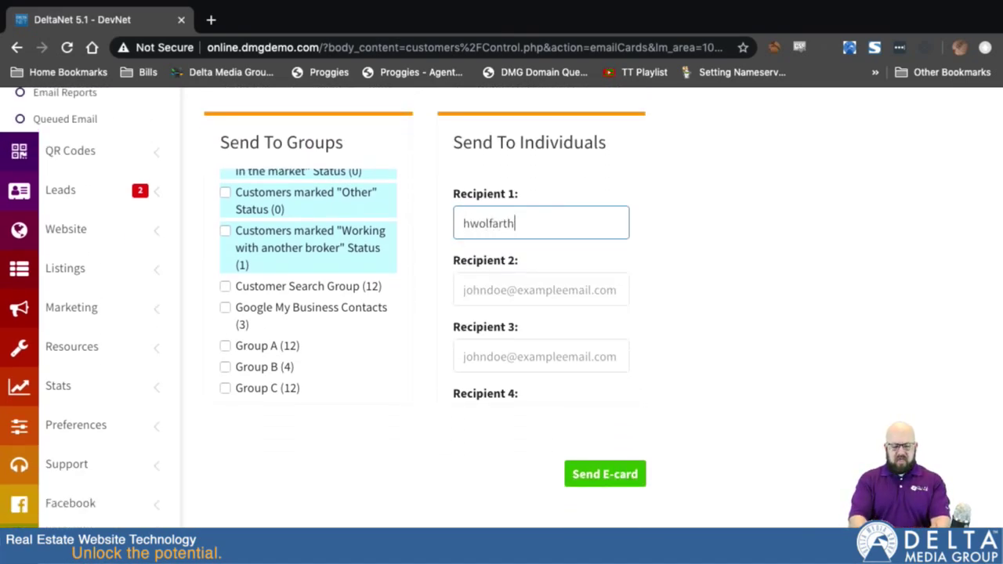
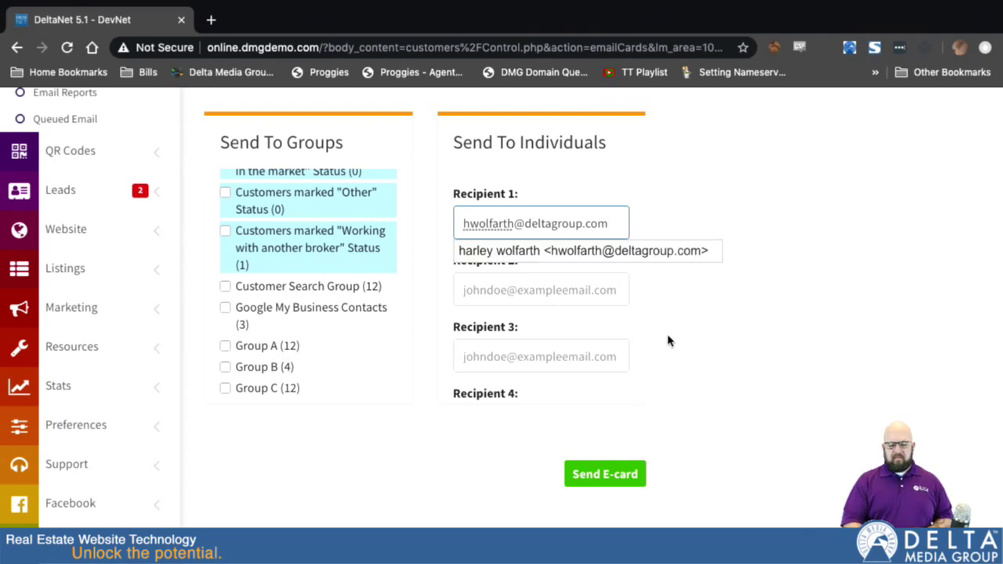
pyautogui.click(666, 365)
pyautogui.click(609, 476)
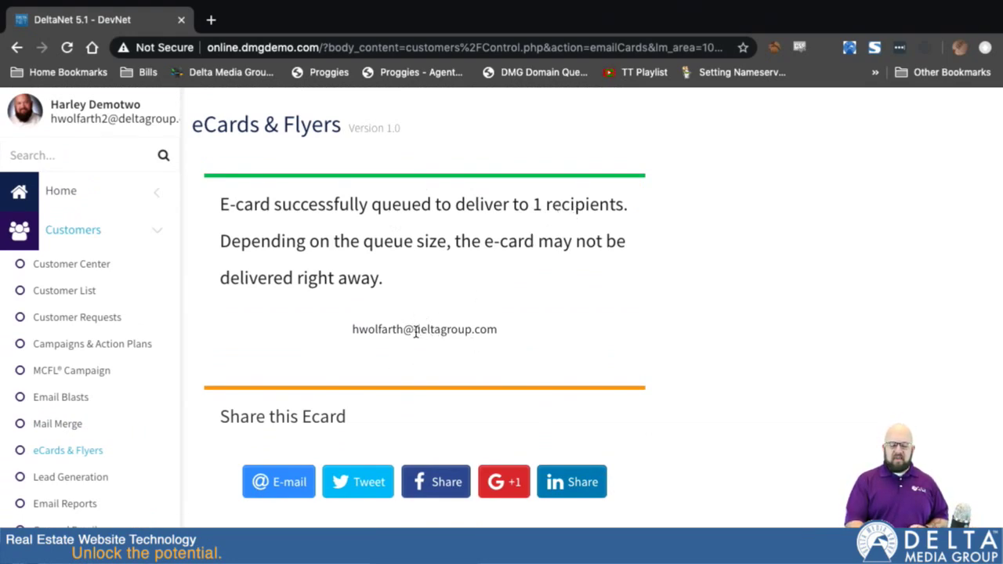
# Leave the delivery confirmation via Return to eCards to reach the eCards & Flyers template list.
pyautogui.scroll(-2, 420, 335)
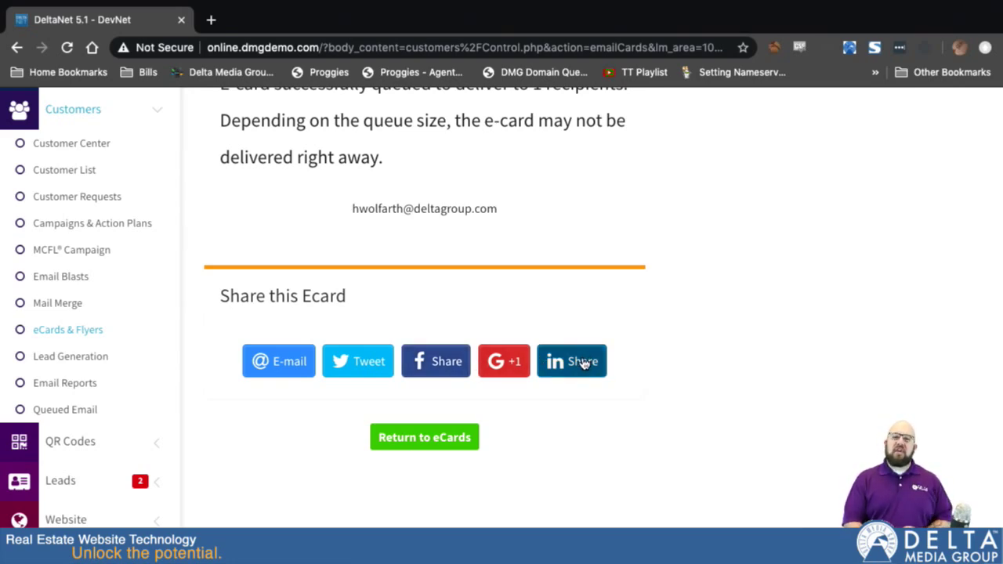
pyautogui.scroll(-2, 594, 450)
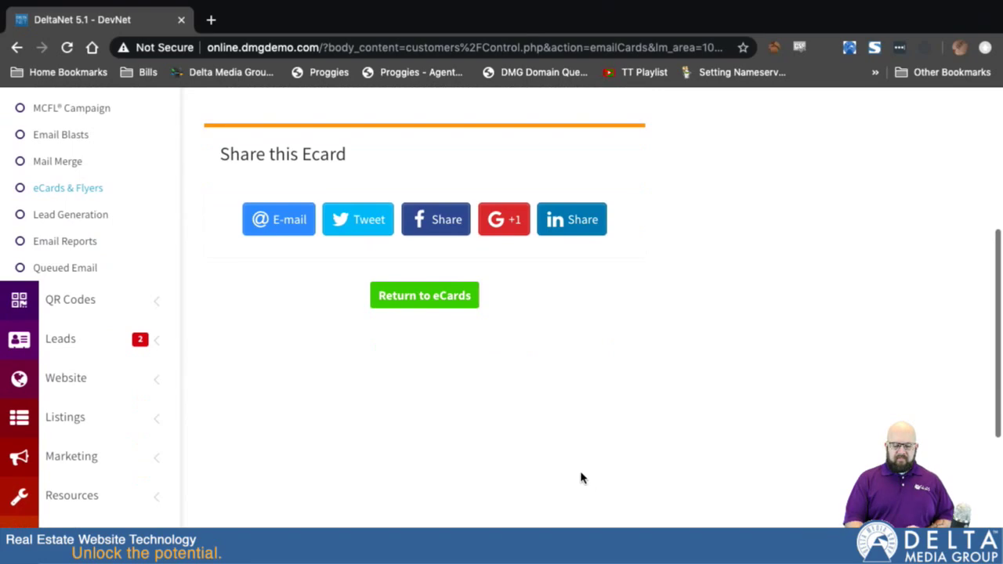
pyautogui.click(403, 295)
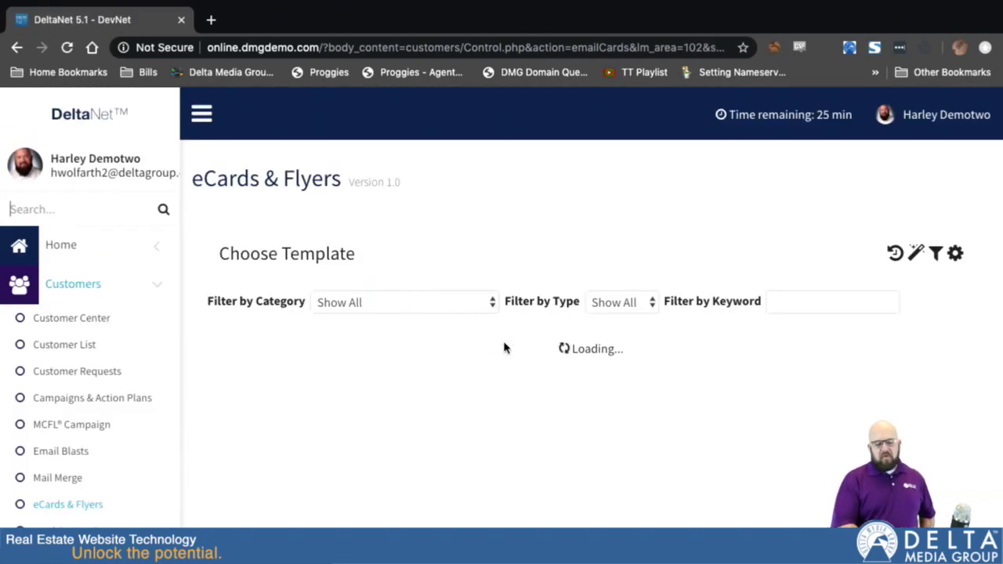
pyautogui.scroll(-3, 554, 481)
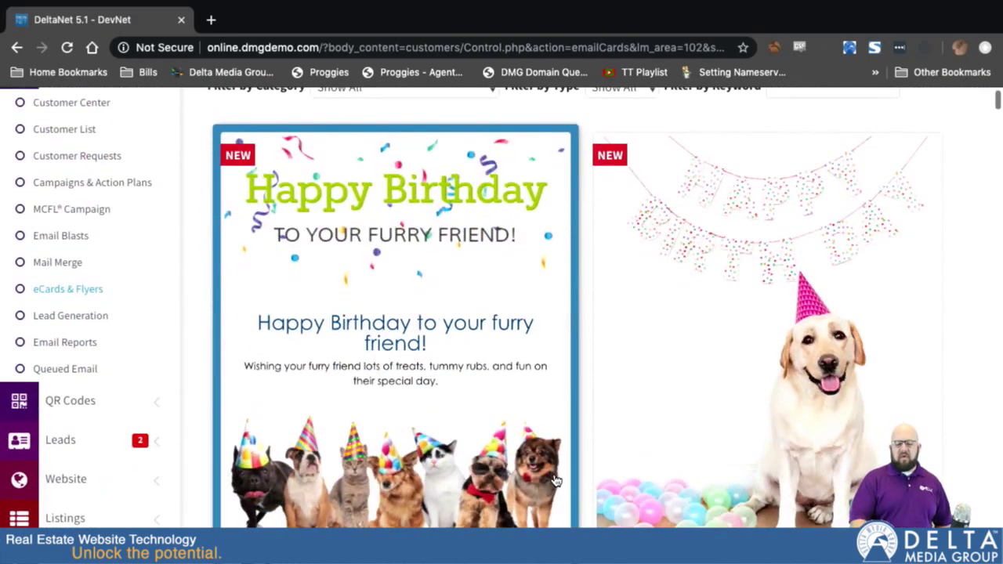
pyautogui.scroll(-5, 554, 480)
pyautogui.scroll(3, 555, 480)
pyautogui.scroll(-6, 555, 480)
pyautogui.scroll(-10, 554, 480)
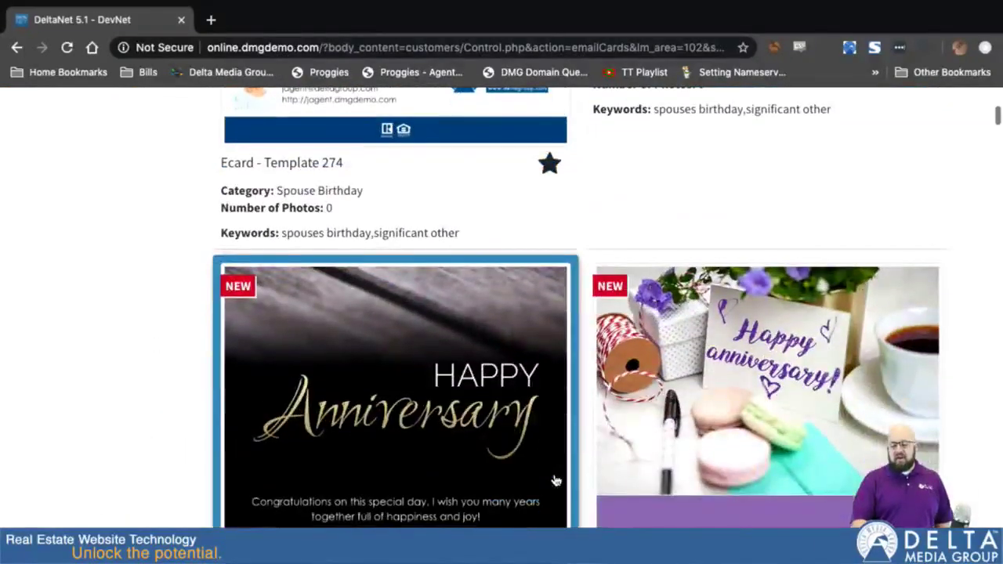
pyautogui.scroll(5, 554, 480)
pyautogui.scroll(-12, 555, 480)
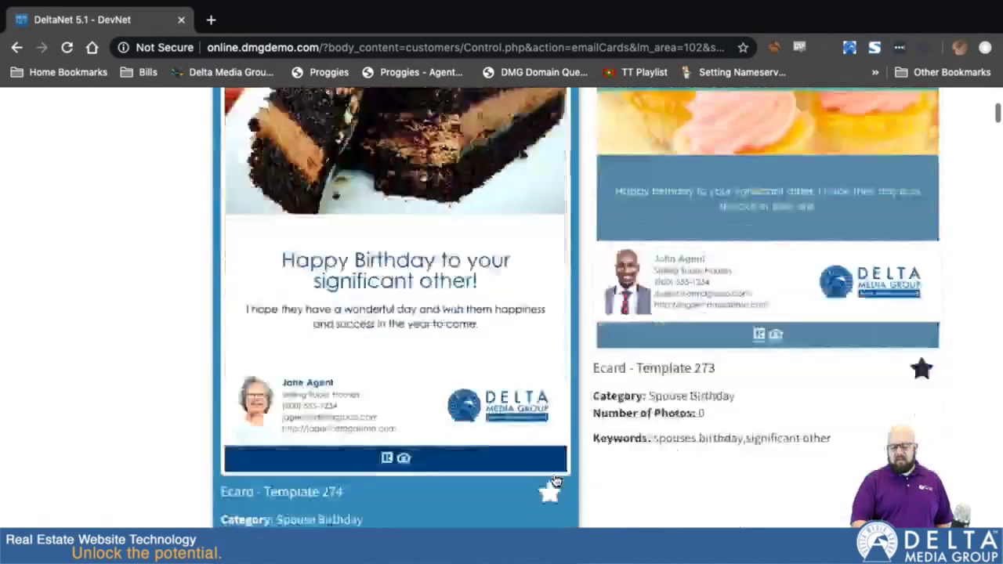
pyautogui.scroll(-1, 554, 480)
pyautogui.scroll(1, 554, 480)
pyautogui.scroll(-7, 554, 480)
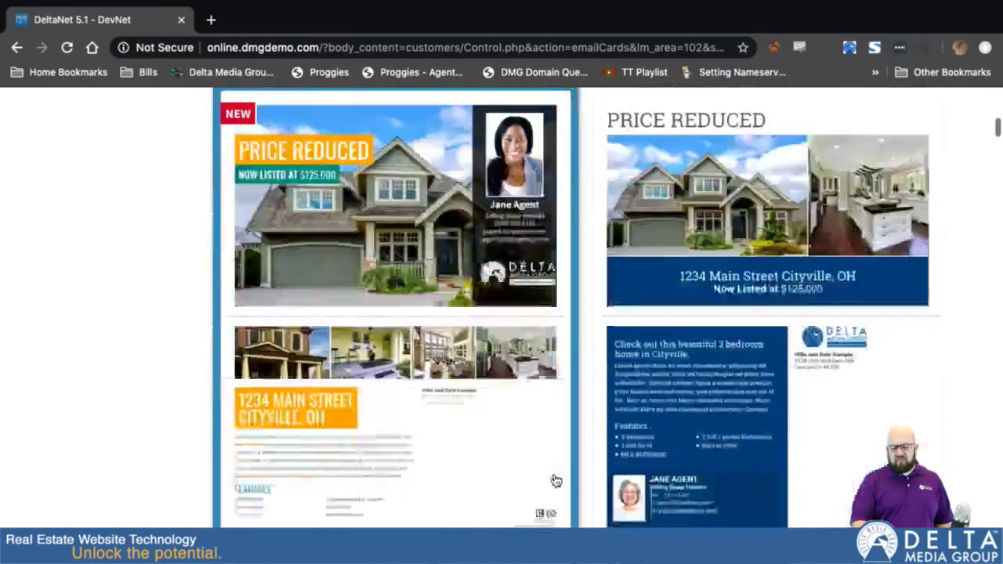
pyautogui.scroll(2, 555, 480)
# Create a Price Reduced flyer using the 867 South Boulevard listing.
pyautogui.click(728, 280)
pyautogui.scroll(-3, 564, 494)
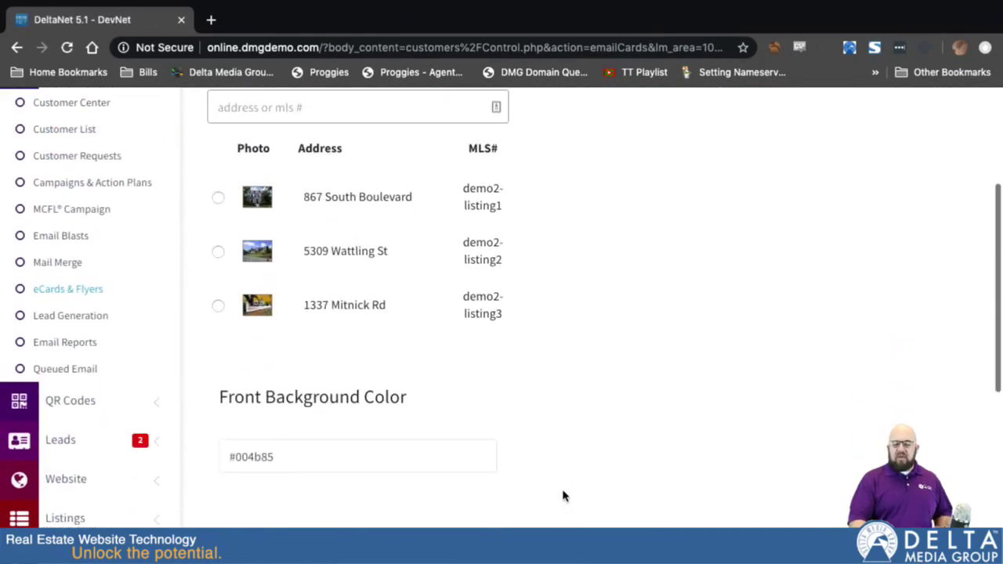
pyautogui.scroll(-3, 559, 387)
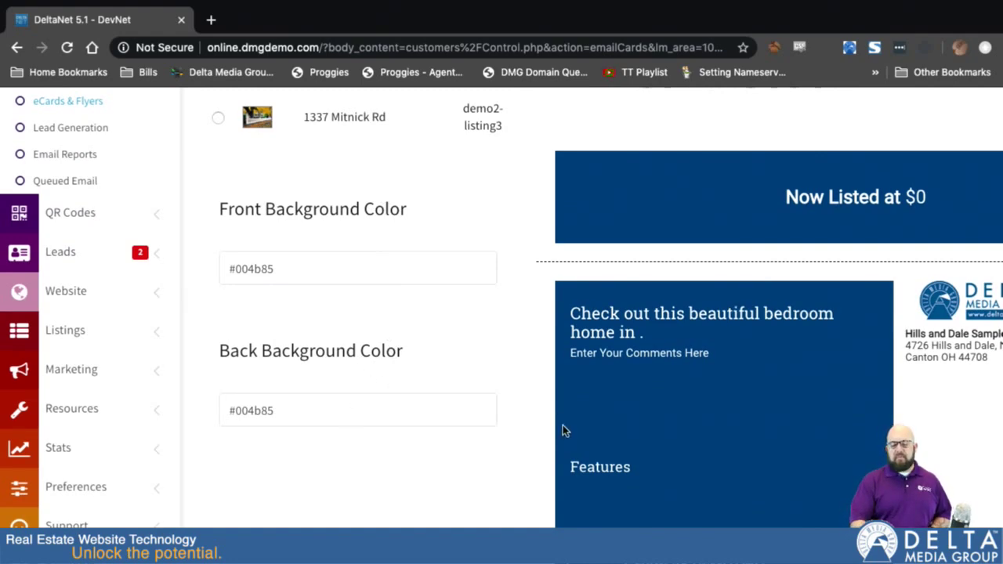
pyautogui.scroll(3, 562, 424)
pyautogui.click(218, 237)
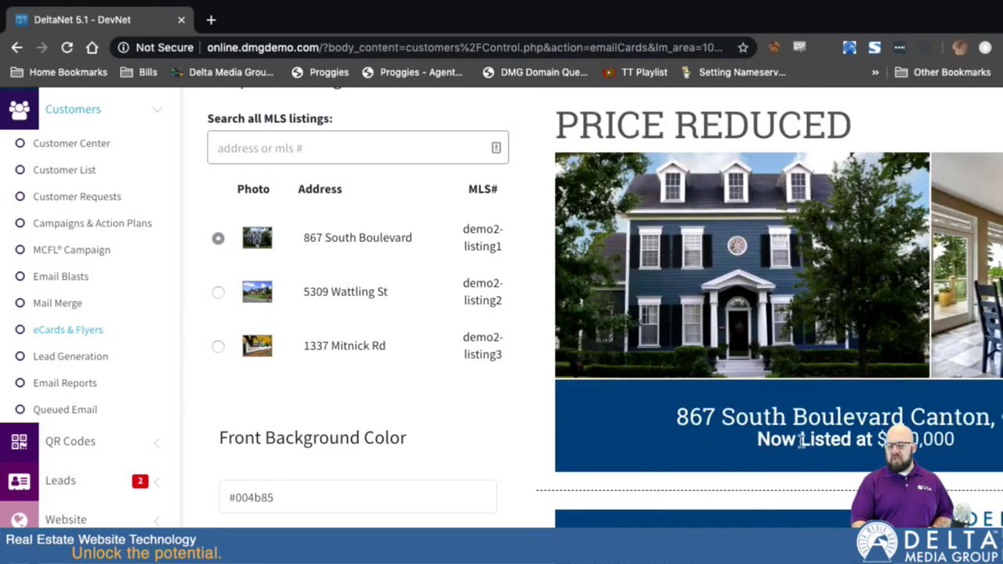
pyautogui.scroll(-3, 558, 501)
pyautogui.scroll(-2, 556, 503)
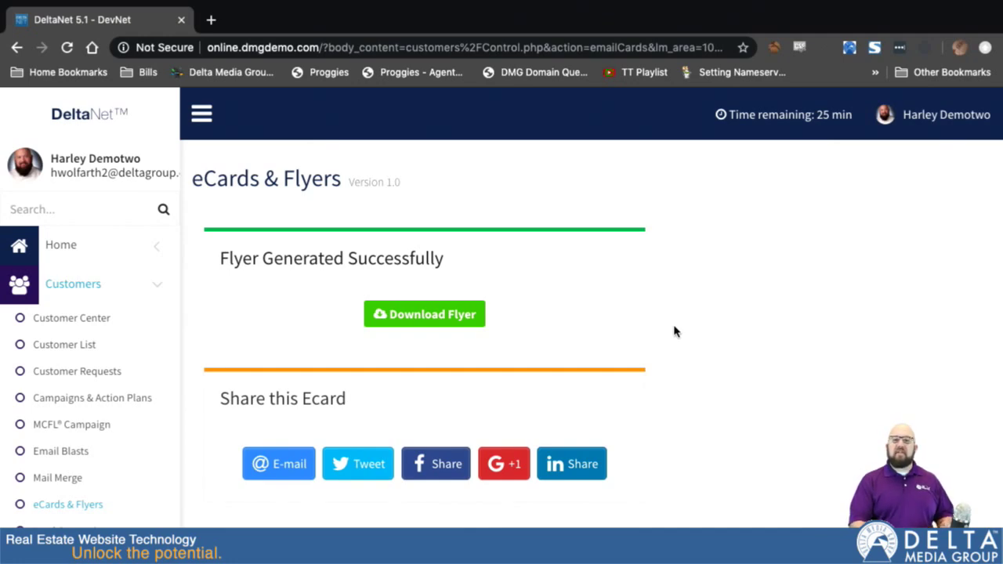
# Download the 867 South Boulevard Price Reduced flyer, opening the PDF in a new tab.
pyautogui.click(411, 316)
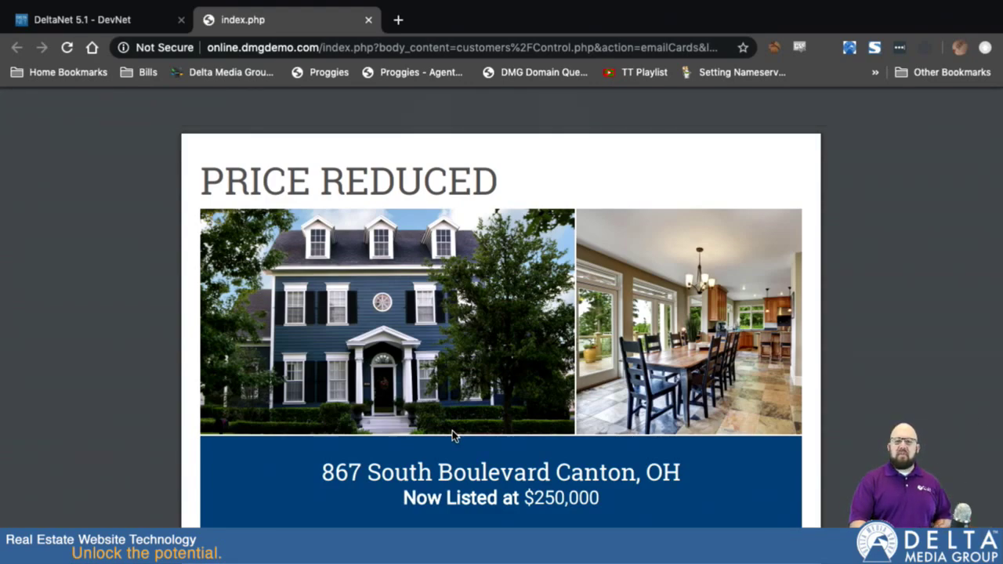
pyautogui.scroll(-3, 504, 454)
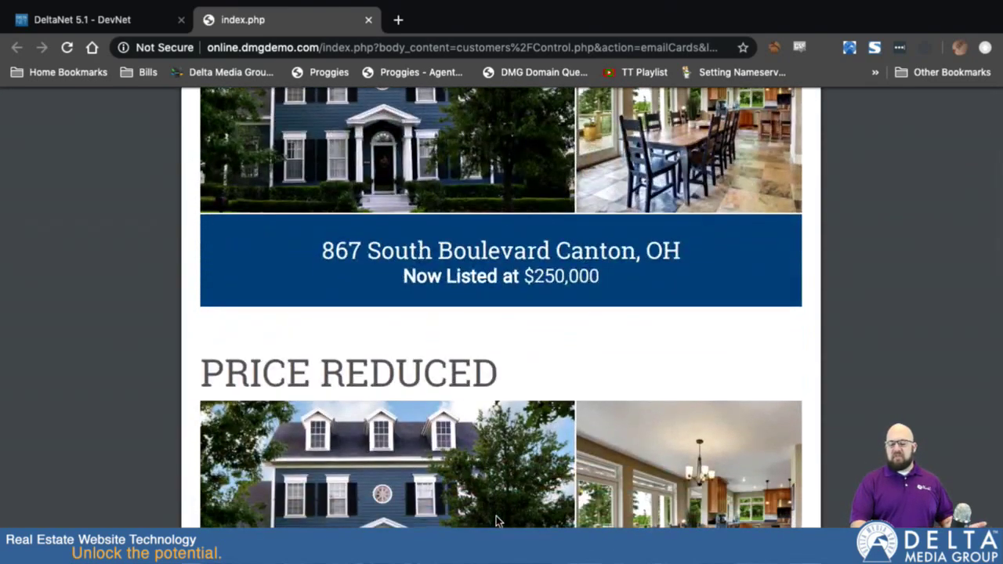
pyautogui.scroll(-5, 496, 521)
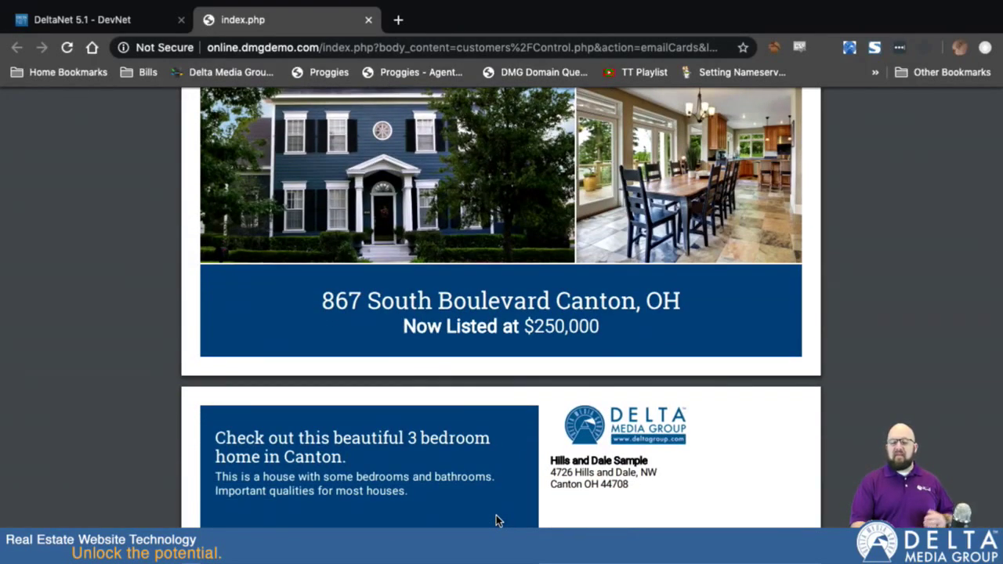
pyautogui.scroll(-10, 495, 515)
pyautogui.scroll(8, 538, 337)
pyautogui.scroll(3, 539, 335)
pyautogui.scroll(-1, 538, 336)
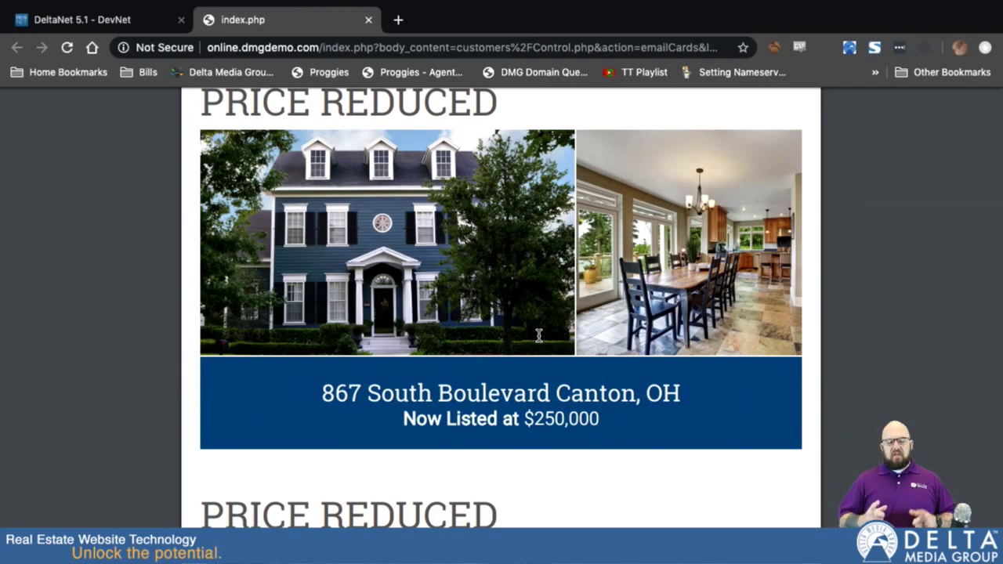
pyautogui.scroll(3, 539, 335)
pyautogui.scroll(-2, 538, 336)
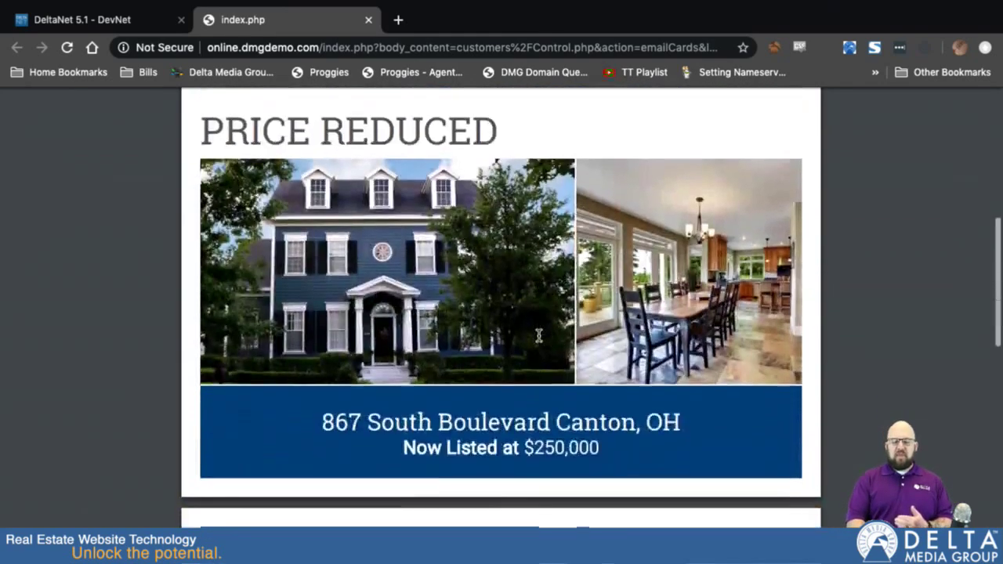
pyautogui.scroll(1, 539, 335)
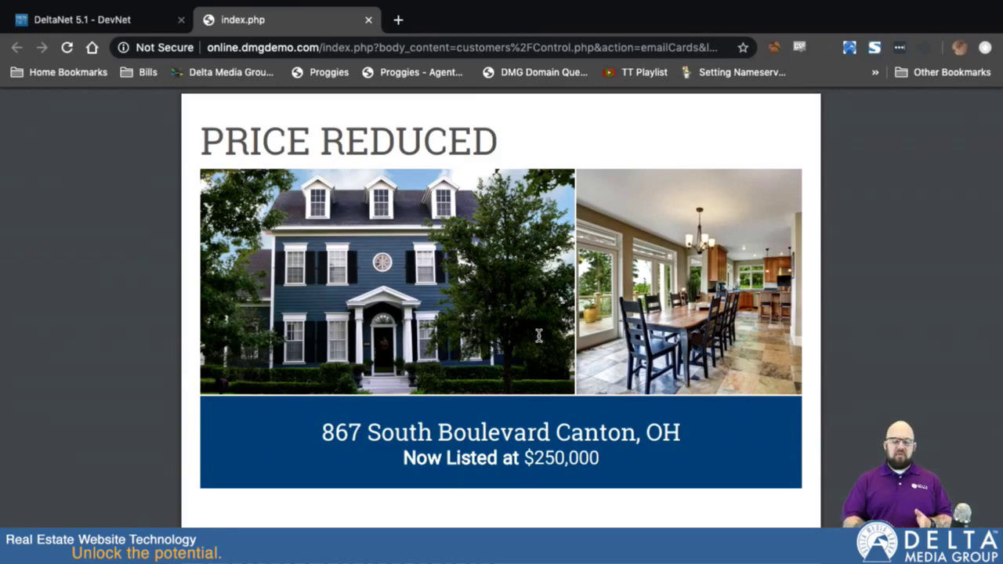
pyautogui.scroll(3, 538, 335)
pyautogui.scroll(-8, 538, 336)
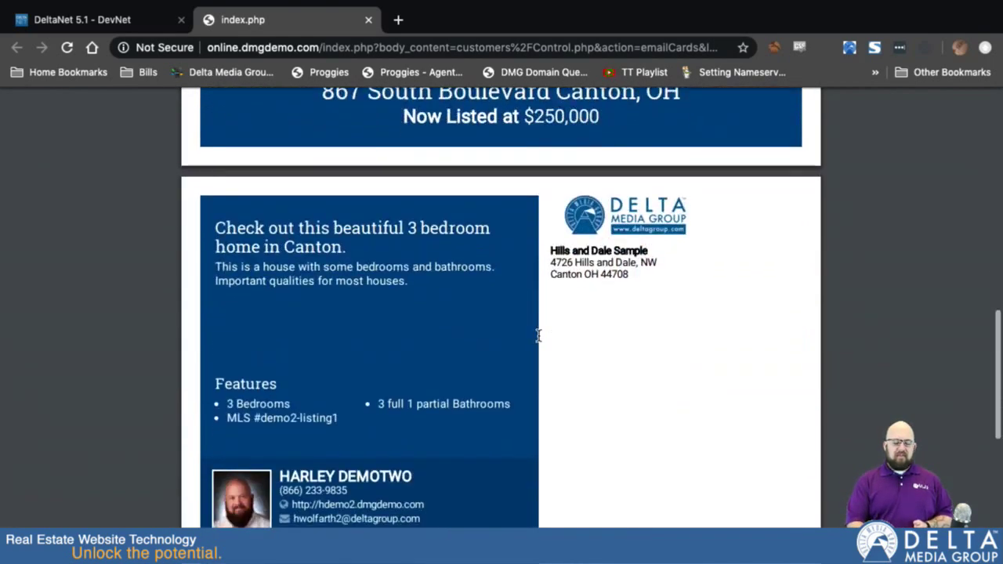
pyautogui.scroll(-4, 538, 335)
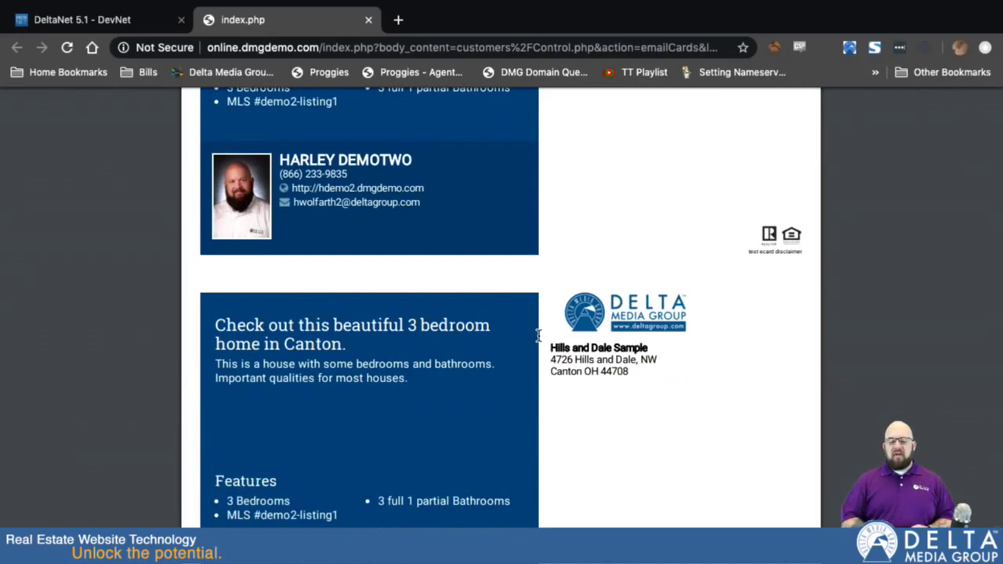
pyautogui.scroll(-2, 597, 332)
pyautogui.scroll(15, 597, 331)
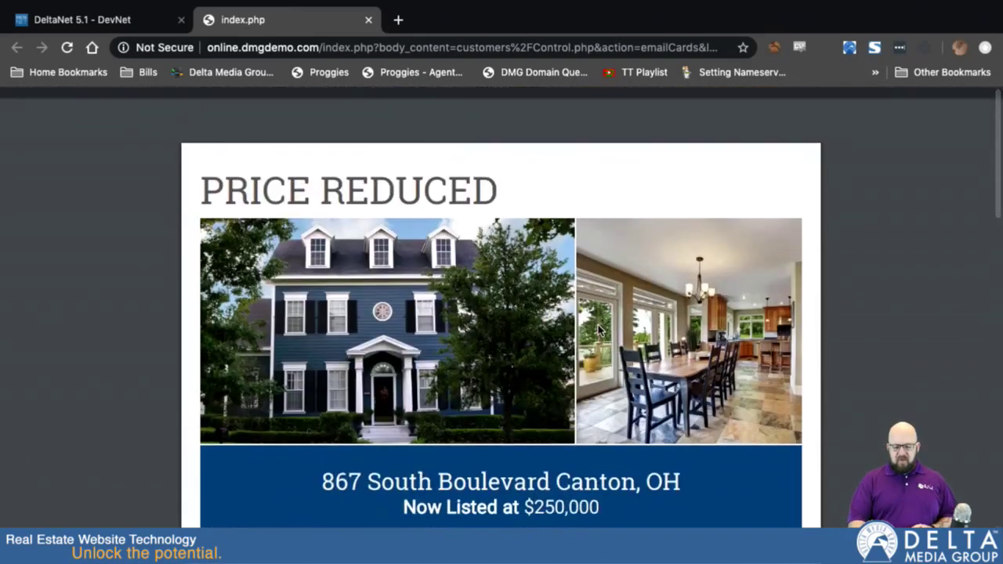
# Switch back to the DeltaNet 5.1 tab and reopen the eCards & Flyers gallery.
pyautogui.click(118, 21)
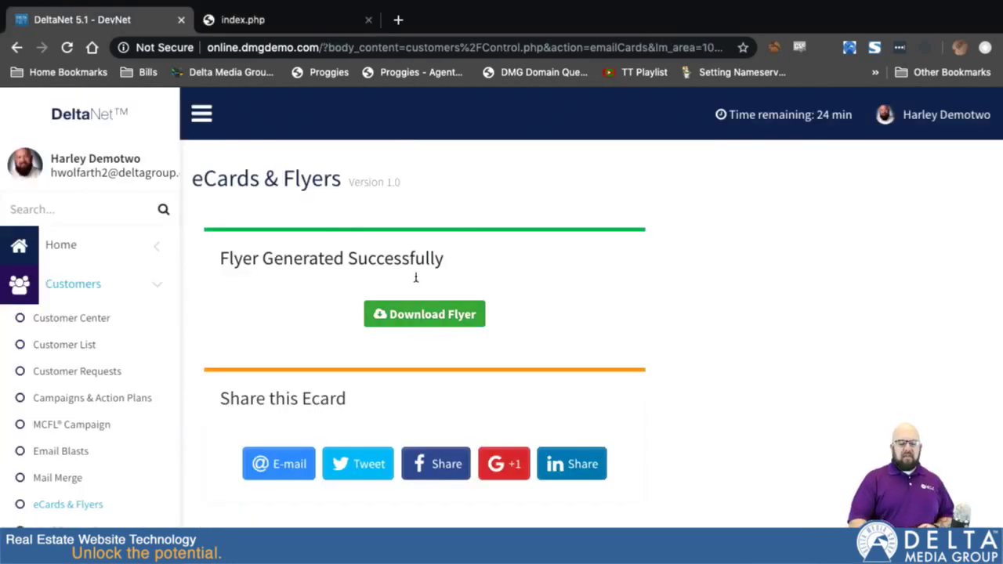
pyautogui.scroll(-3, 99, 358)
pyautogui.click(69, 382)
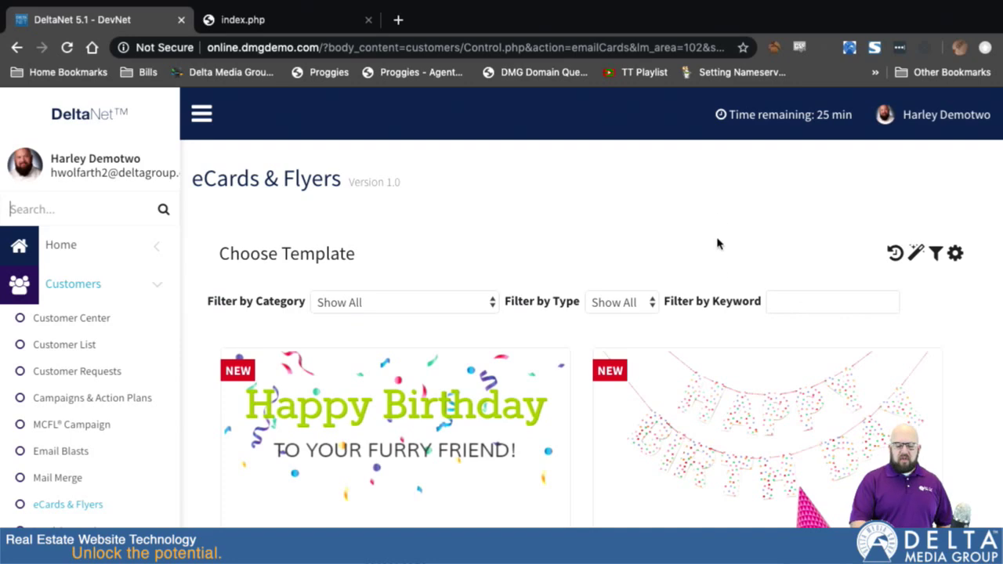
pyautogui.scroll(-1, 720, 214)
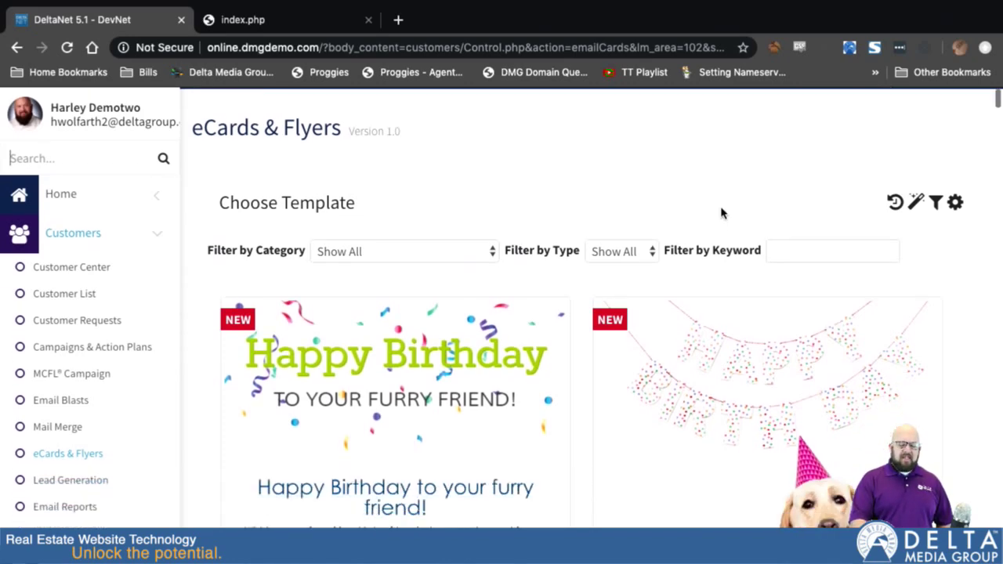
# Open the Ecard Automation Wizard and select the New Listing category.
pyautogui.click(915, 203)
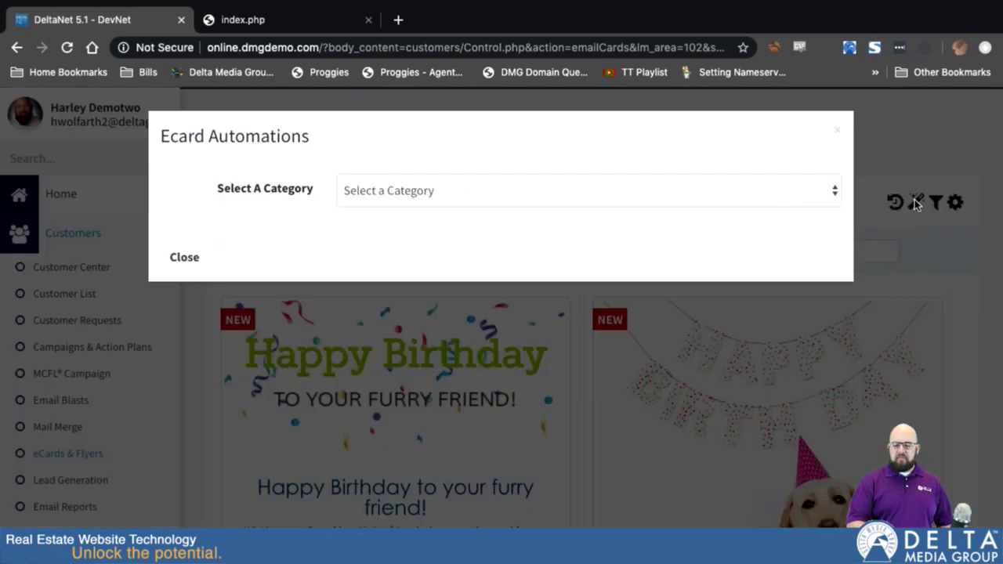
pyautogui.click(535, 192)
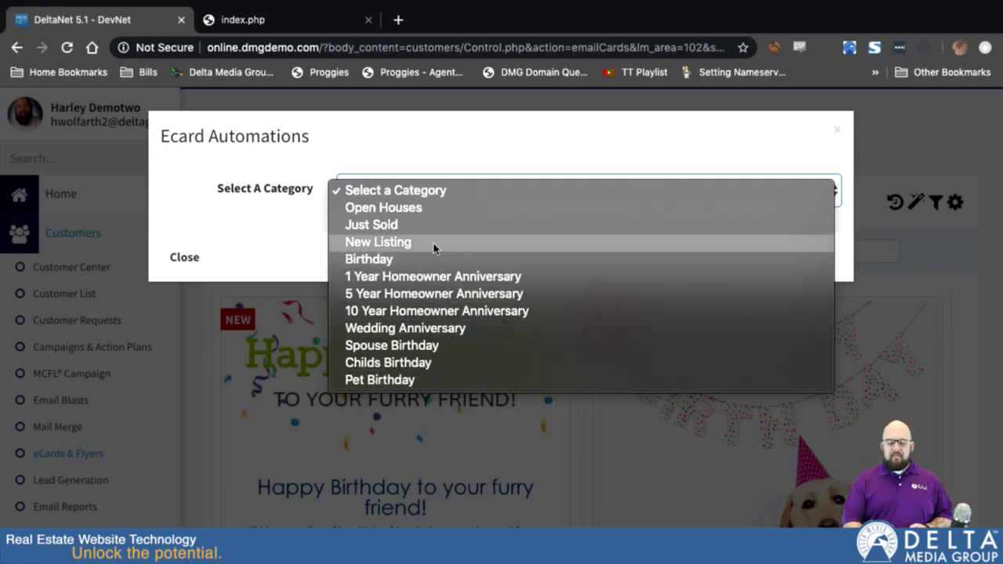
pyautogui.click(383, 242)
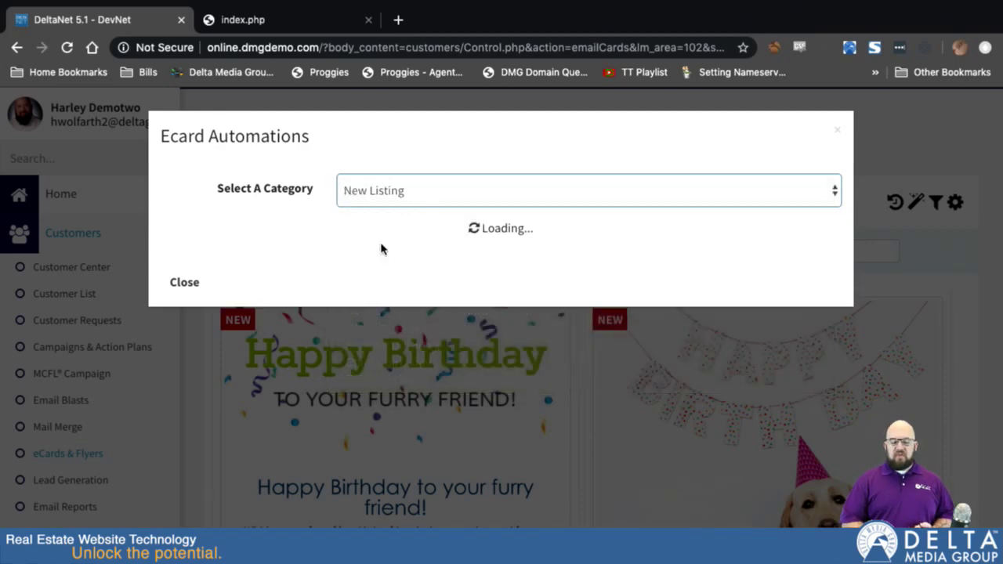
pyautogui.scroll(-3, 561, 349)
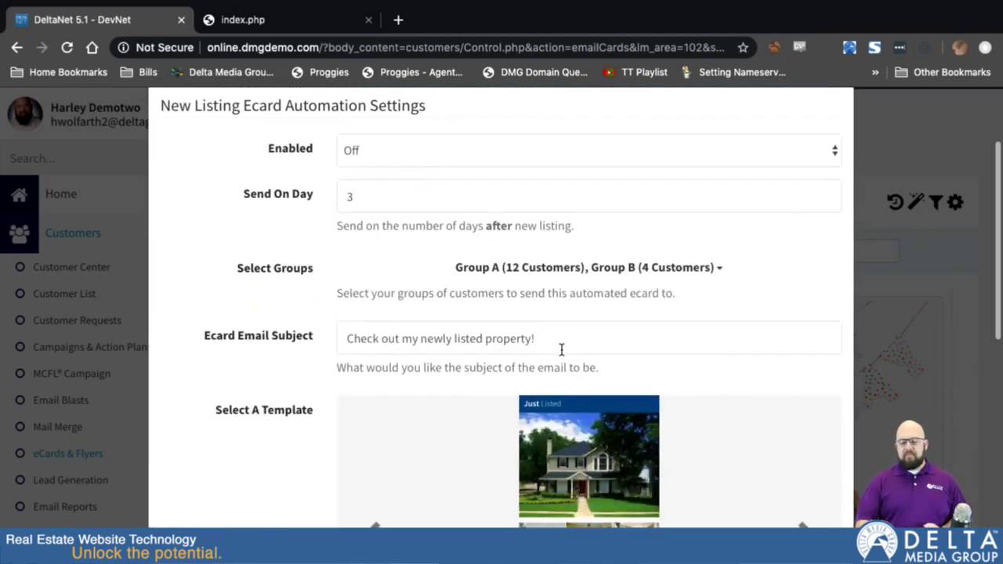
pyautogui.click(379, 149)
pyautogui.click(378, 150)
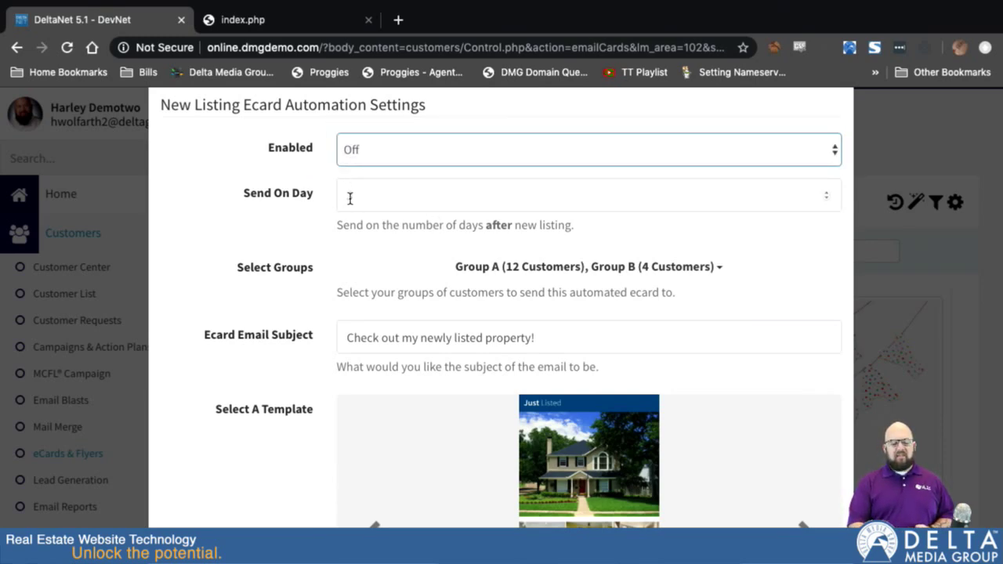
pyautogui.scroll(-1, 368, 235)
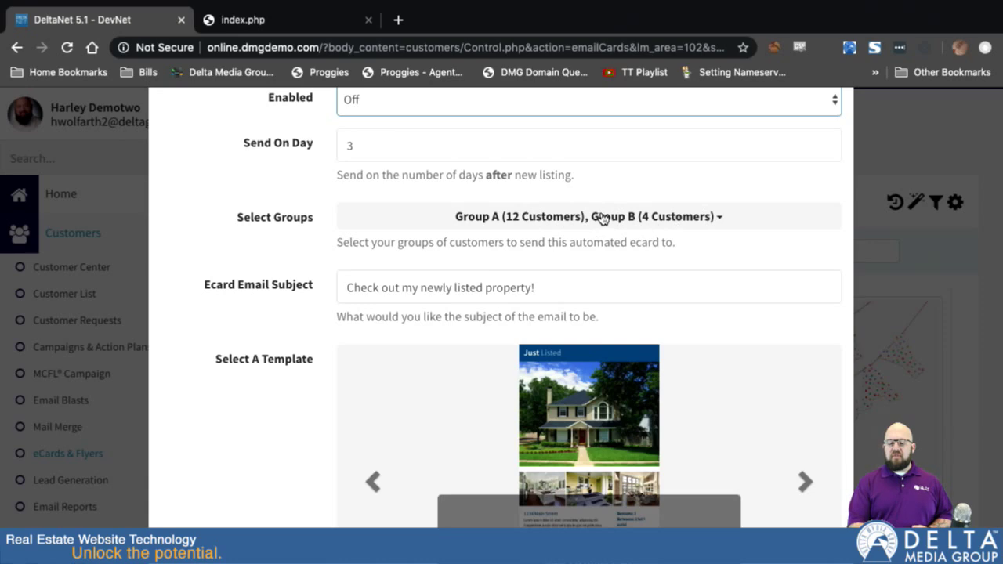
pyautogui.scroll(-2, 542, 313)
pyautogui.scroll(-1, 542, 314)
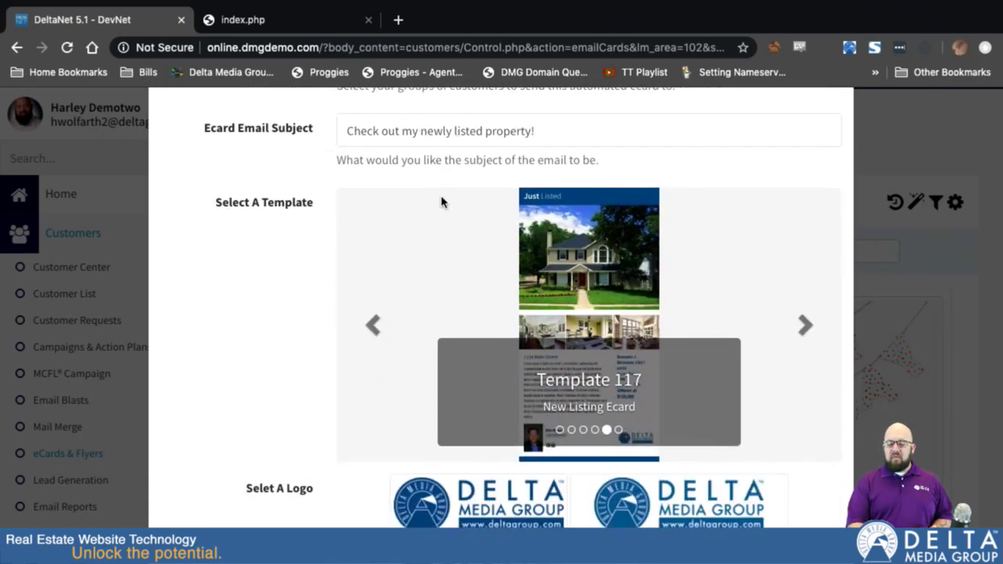
pyautogui.scroll(-1, 478, 313)
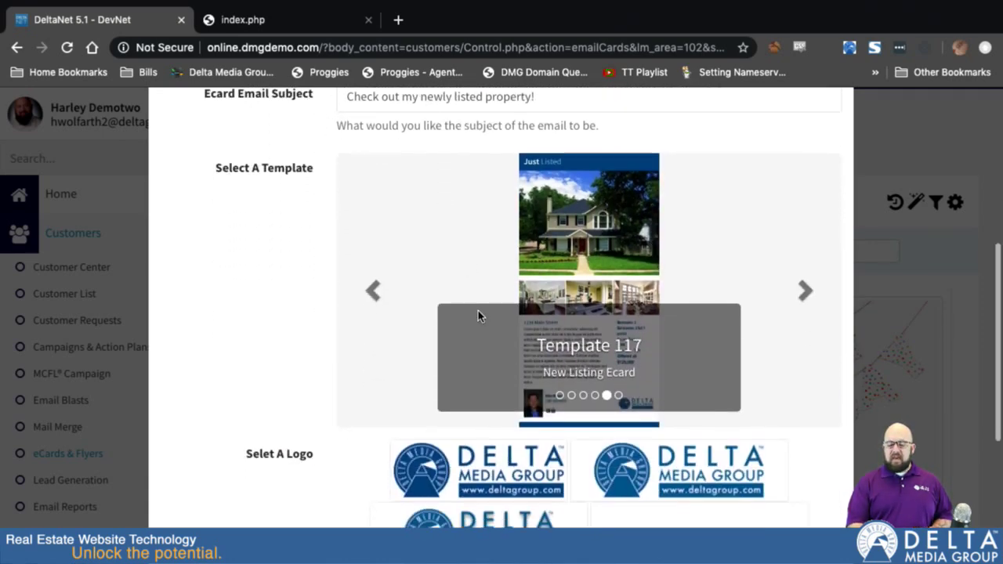
pyautogui.click(812, 294)
pyautogui.click(370, 301)
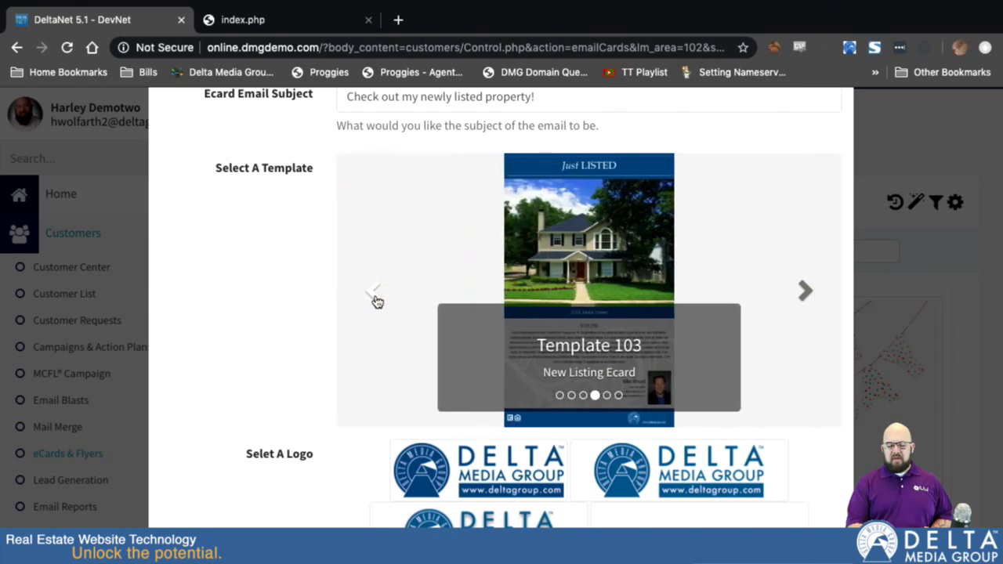
pyautogui.click(812, 300)
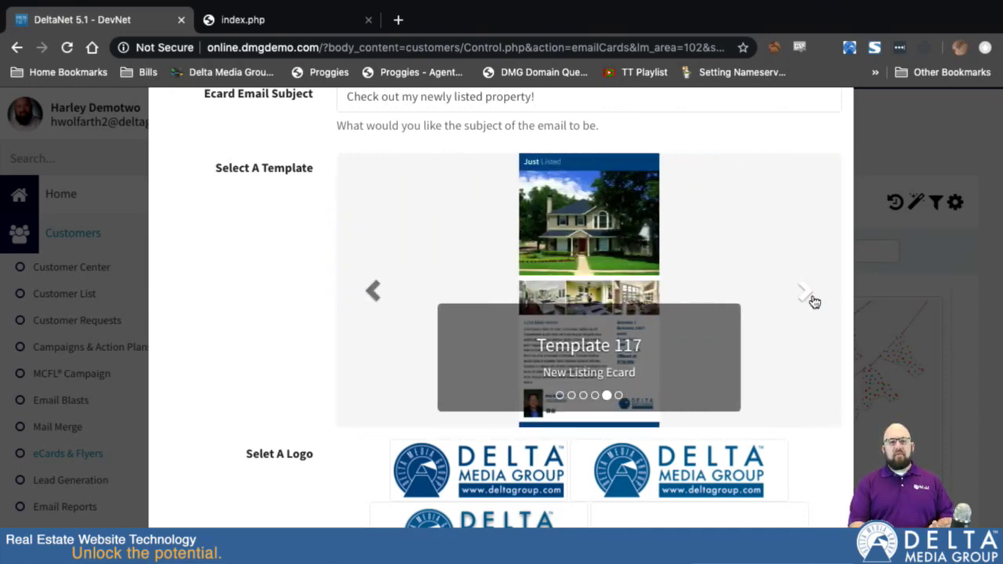
pyautogui.scroll(-4, 689, 358)
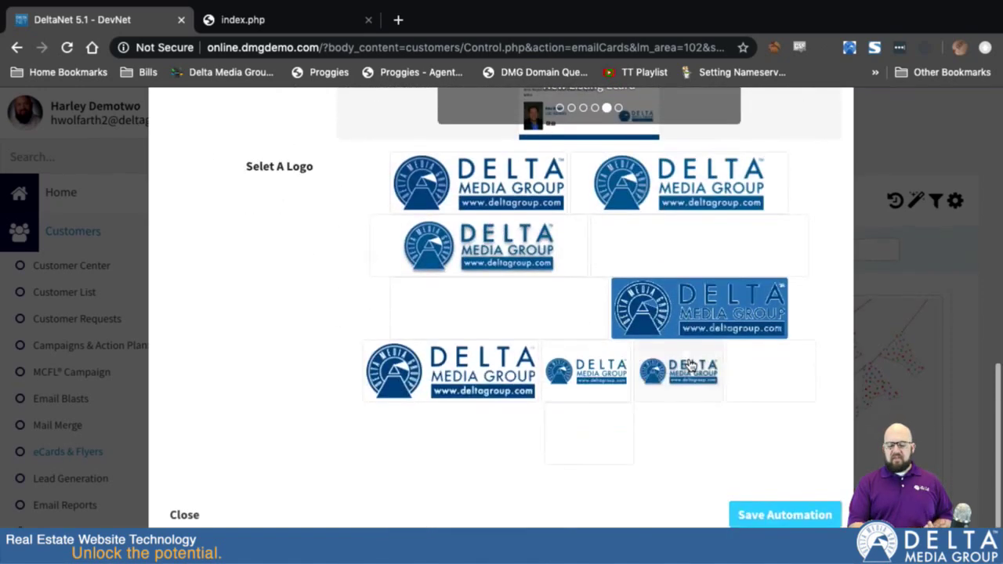
pyautogui.scroll(8, 673, 364)
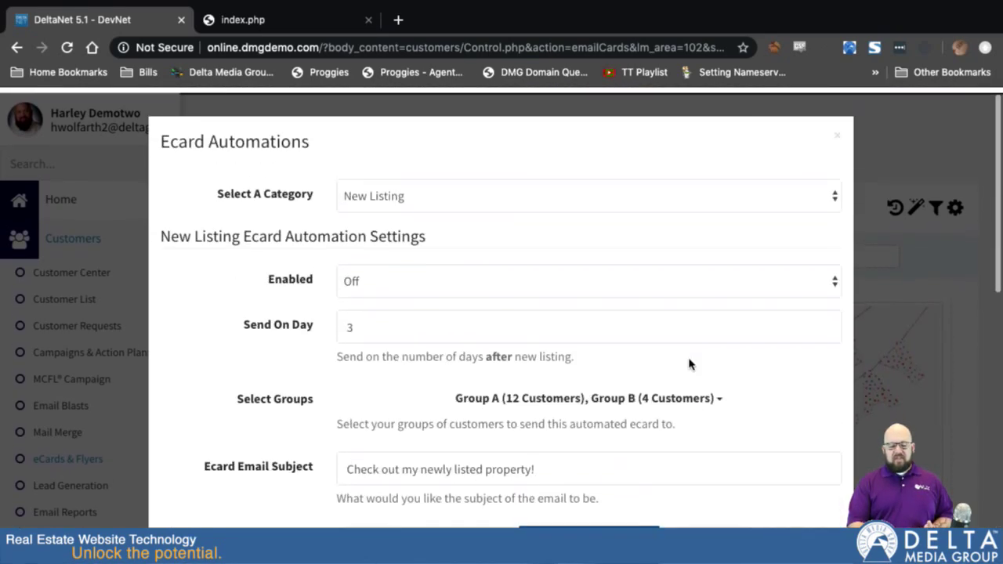
pyautogui.scroll(-4, 415, 451)
pyautogui.scroll(-3, 763, 512)
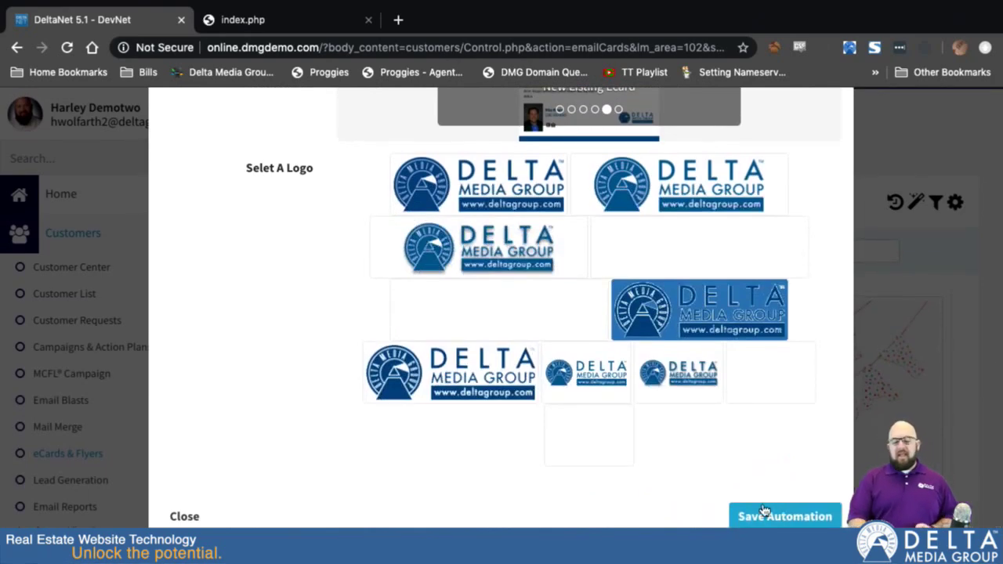
pyautogui.scroll(10, 640, 177)
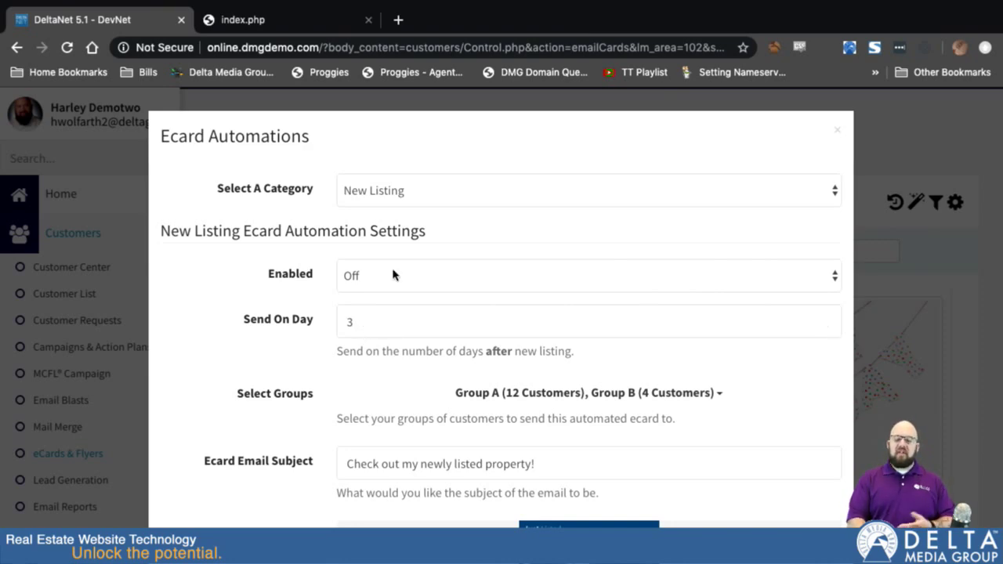
pyautogui.click(430, 194)
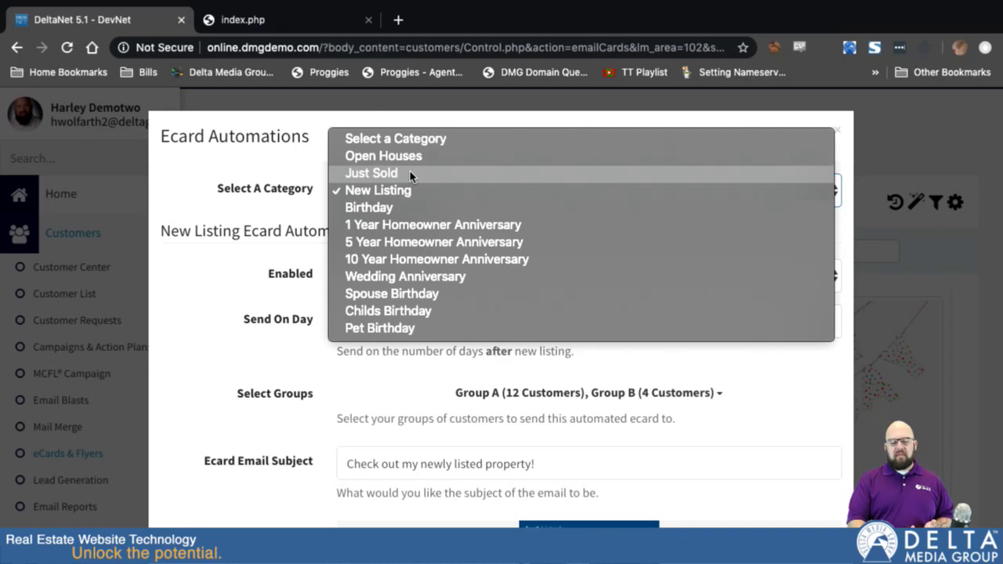
# View the Just Sold automation, then switch the category to Open Houses.
pyautogui.click(410, 171)
pyautogui.scroll(-1, 452, 385)
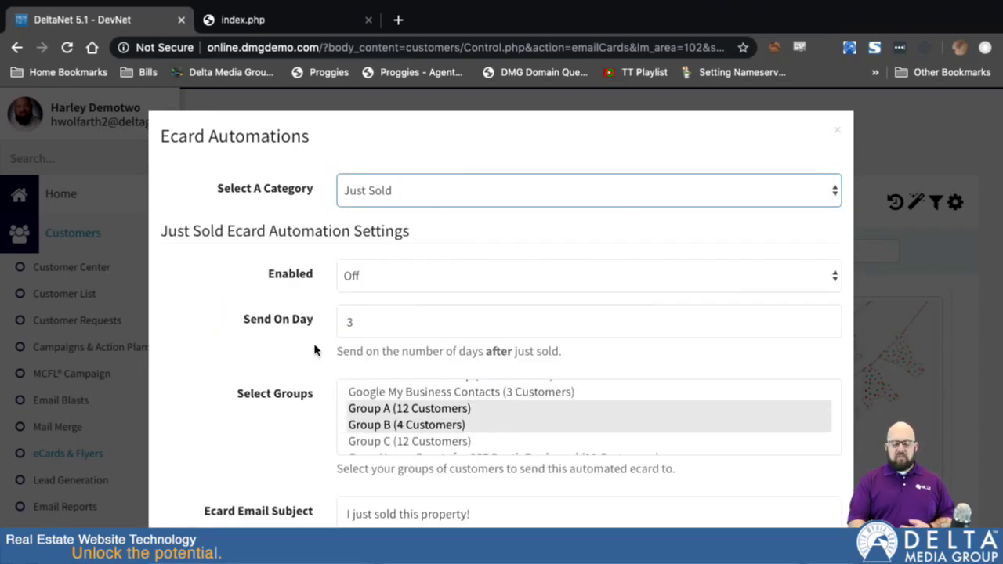
pyautogui.click(411, 194)
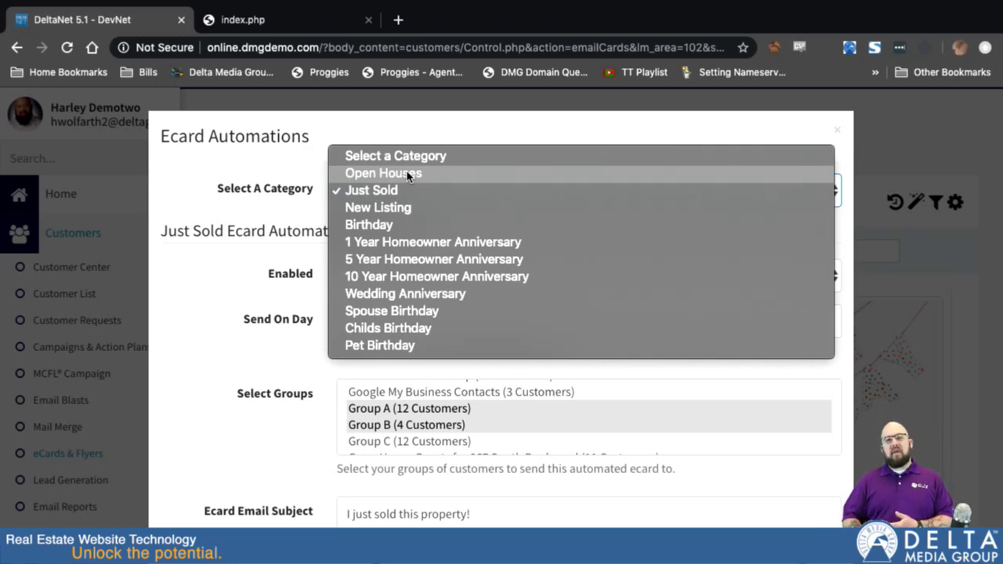
pyautogui.click(407, 174)
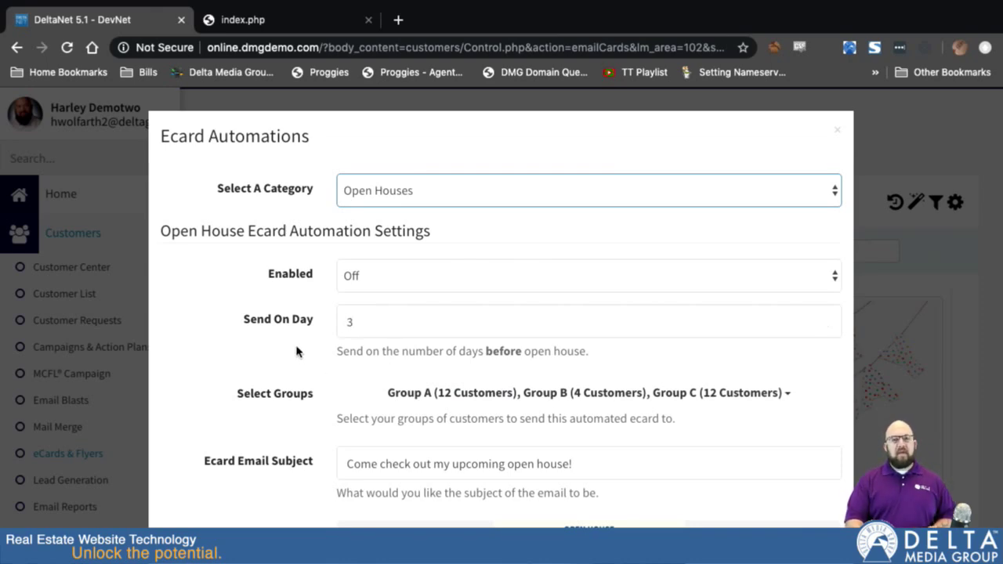
pyautogui.scroll(-5, 297, 351)
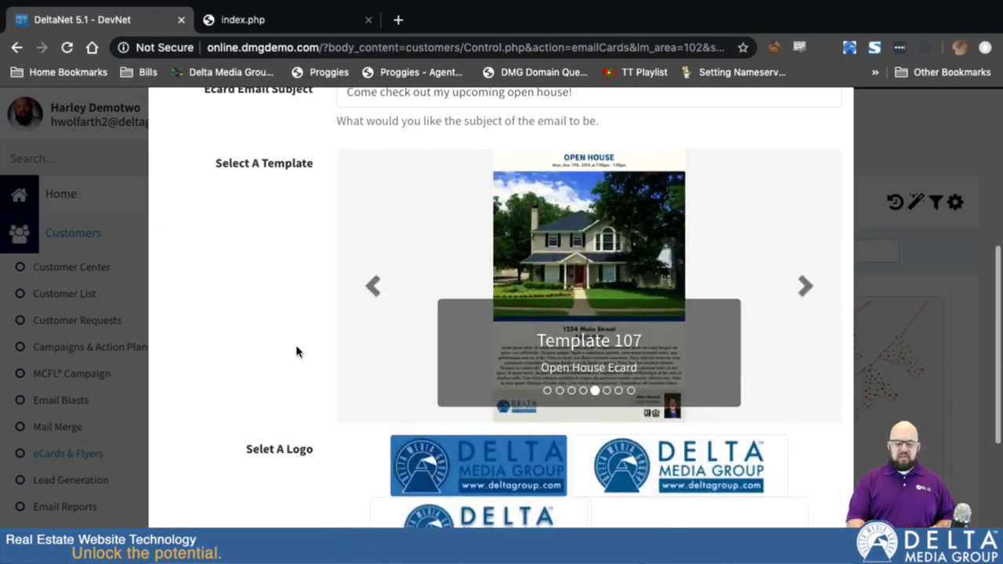
pyautogui.scroll(4, 296, 351)
pyautogui.scroll(1, 296, 351)
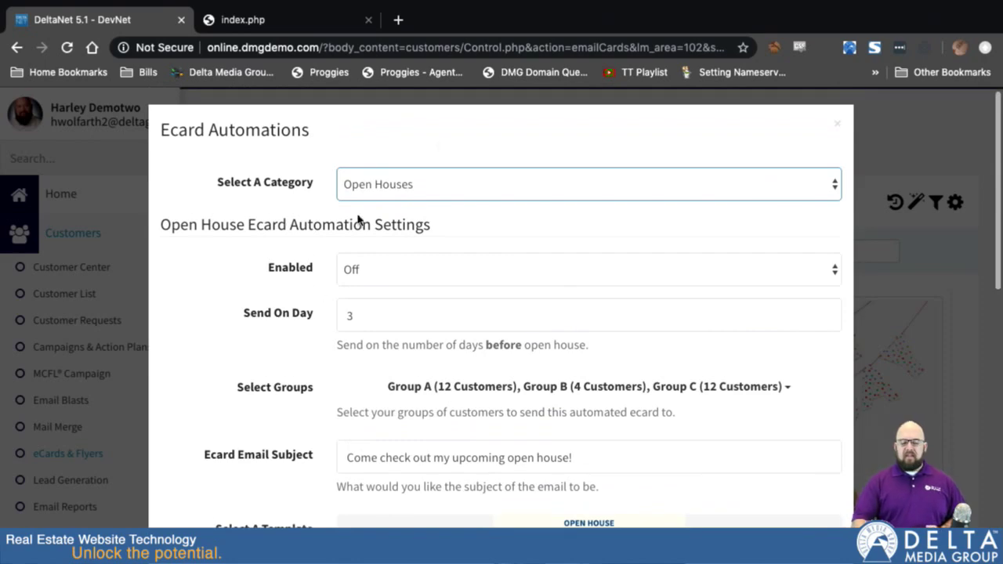
pyautogui.click(429, 184)
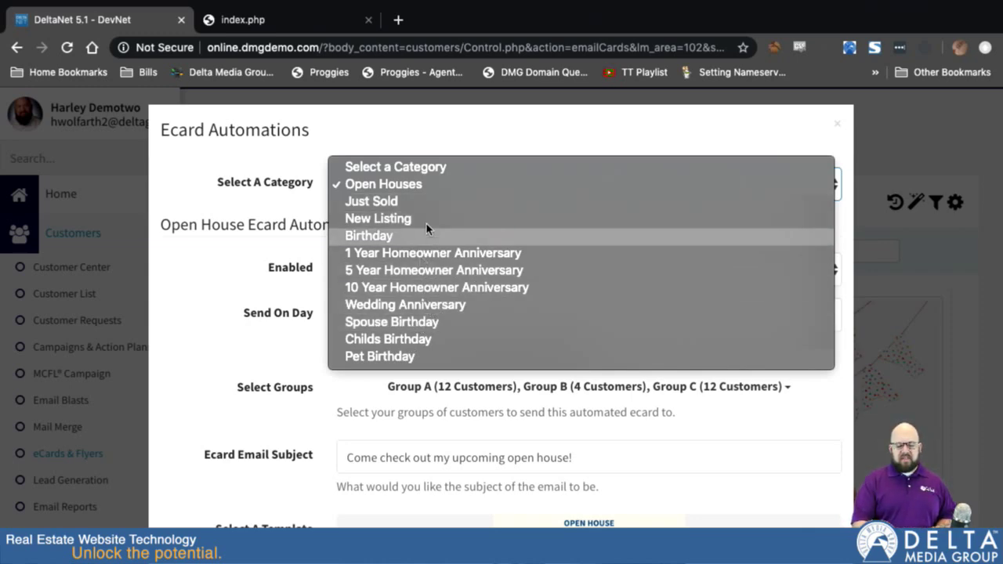
# Switch the automation category to Pet Birthday and review its settings.
pyautogui.click(381, 356)
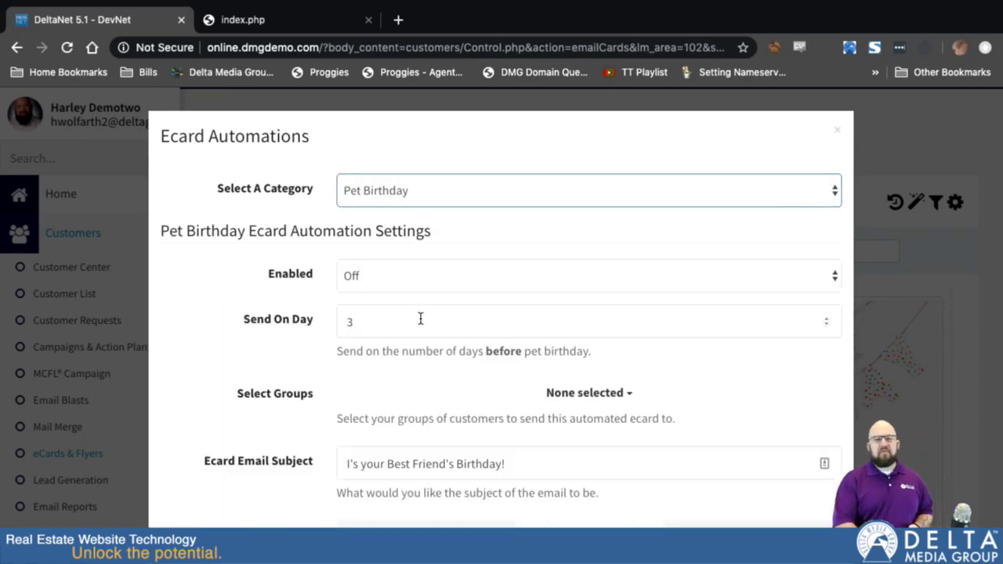
pyautogui.scroll(-3, 488, 260)
pyautogui.scroll(1, 462, 257)
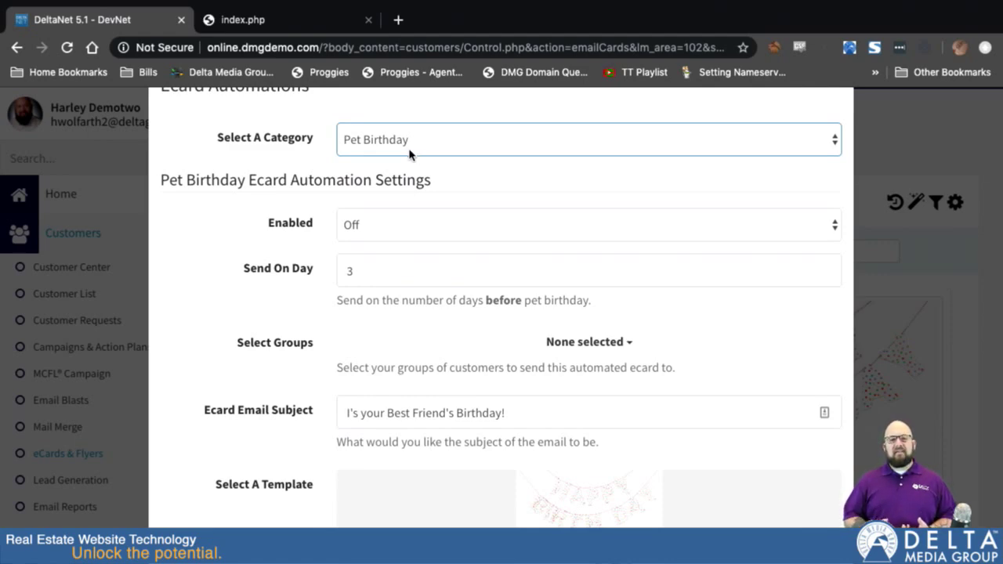
pyautogui.scroll(-1, 409, 154)
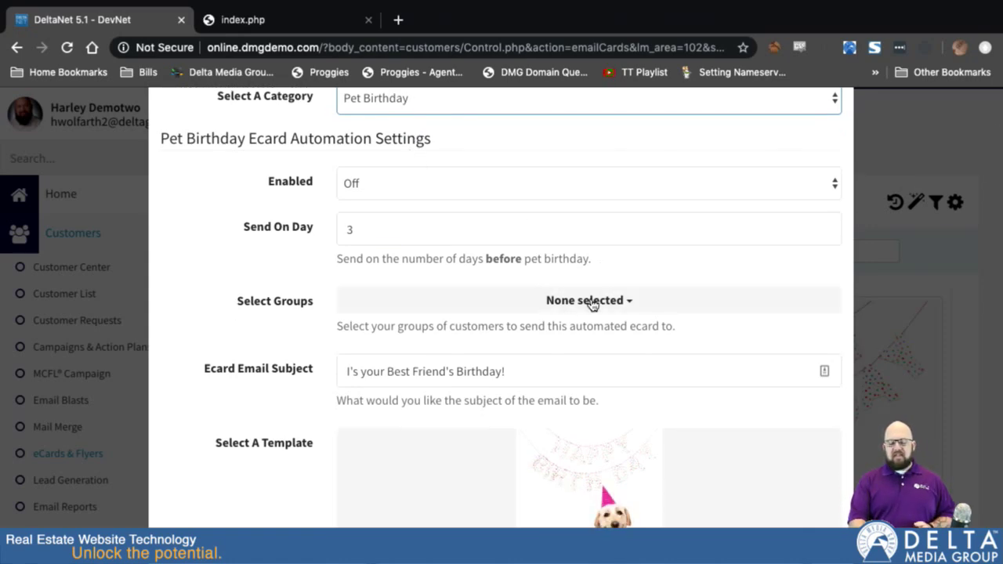
# Set the Pet Birthday automation's groups to All Customers (46 Customers).
pyautogui.click(626, 304)
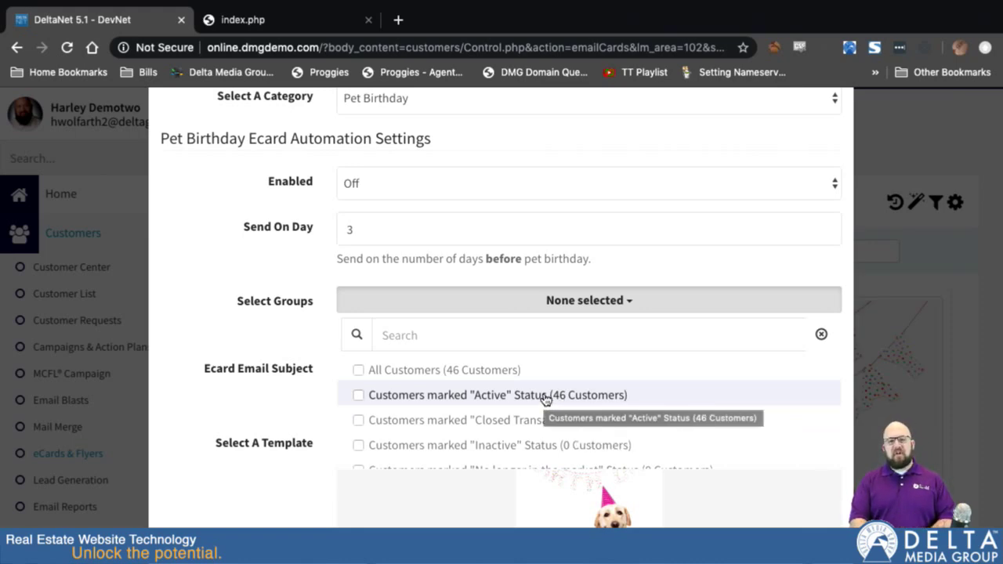
pyautogui.click(358, 372)
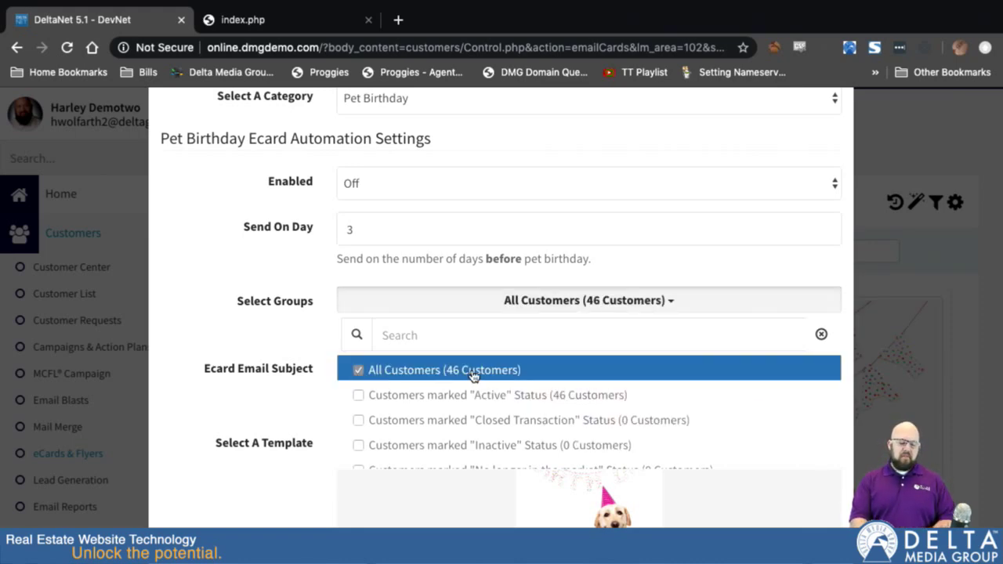
pyautogui.click(515, 259)
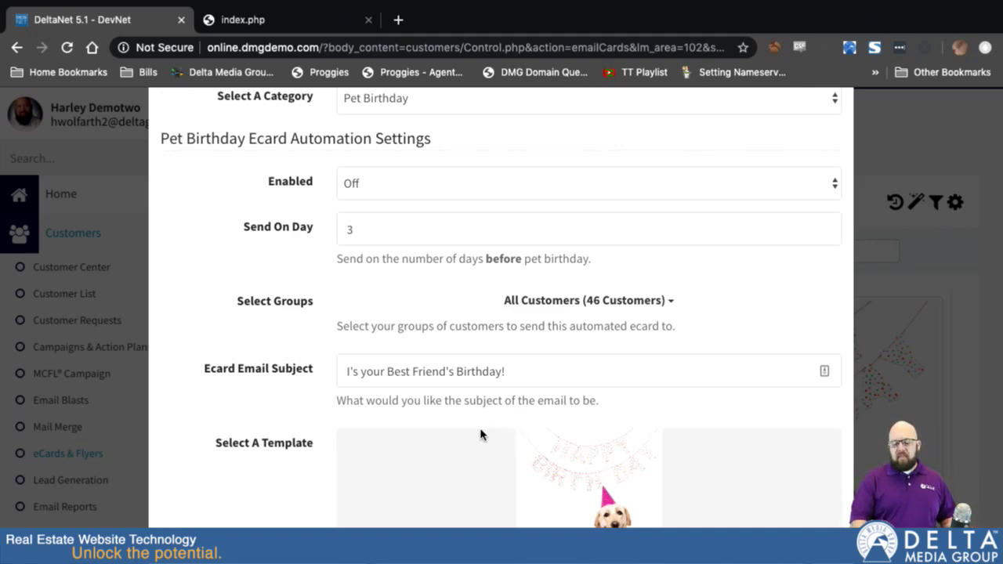
# Preview pet birthday card Templates 278 and 277 in the carousel.
pyautogui.scroll(-1, 481, 434)
pyautogui.scroll(-3, 480, 433)
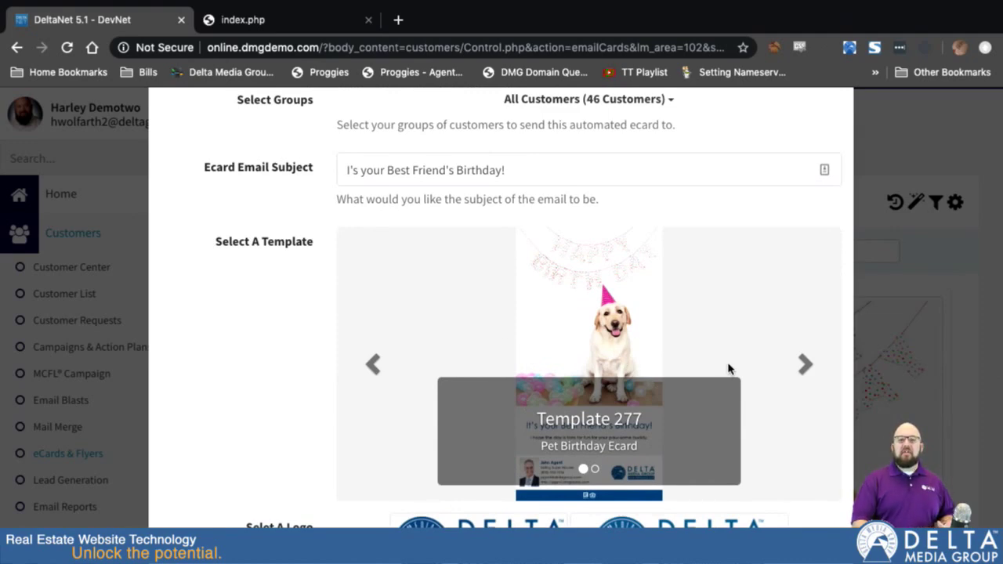
pyautogui.click(812, 366)
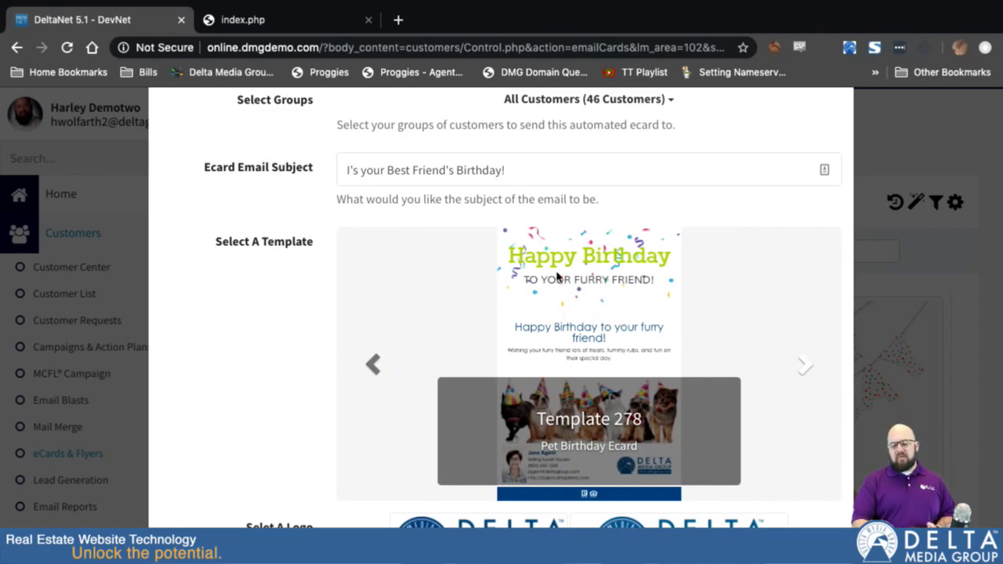
pyautogui.click(369, 366)
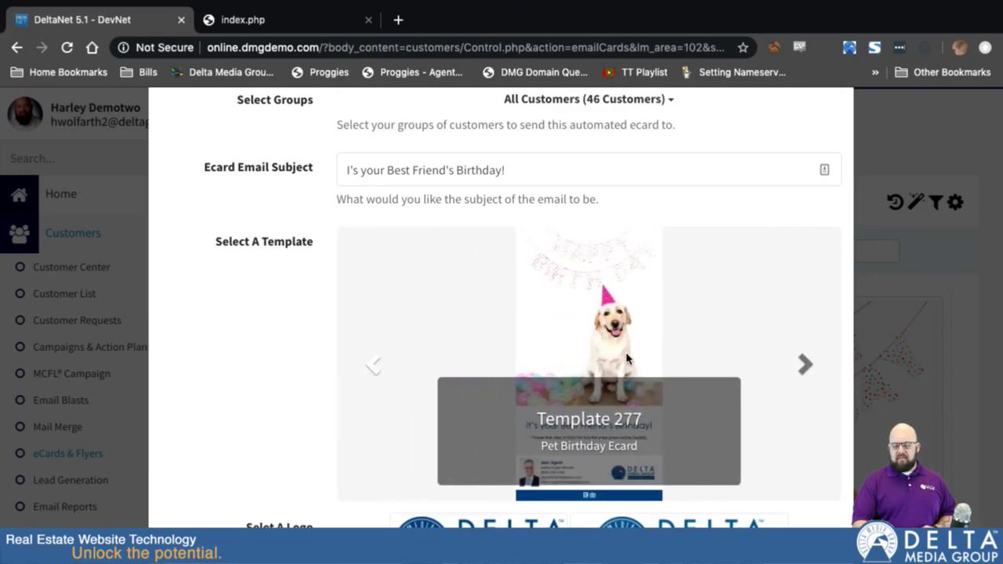
pyautogui.scroll(-2, 622, 450)
pyautogui.scroll(-3, 623, 451)
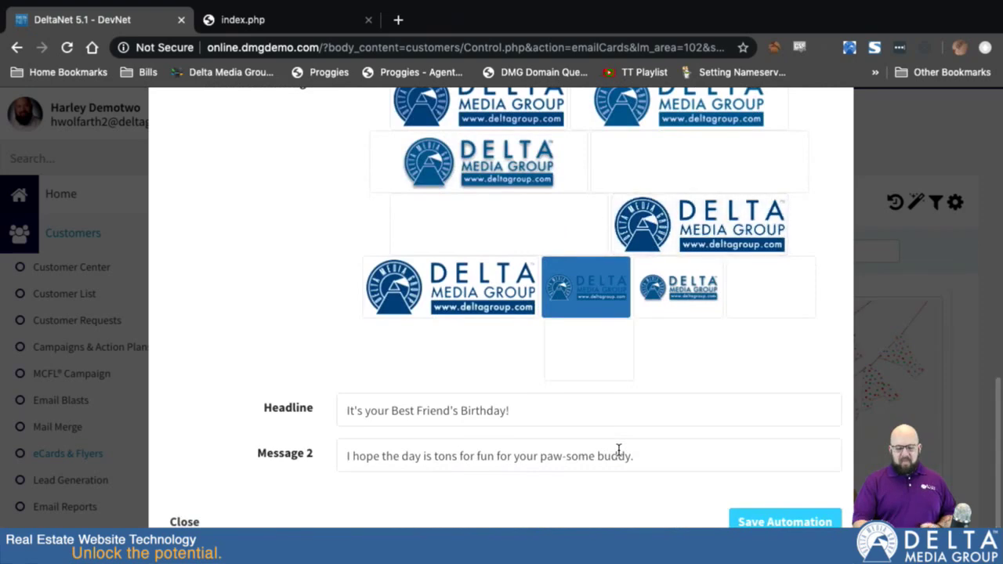
# Check the Headline text, then choose Template 278, the confetti Happy Birthday card.
pyautogui.click(403, 411)
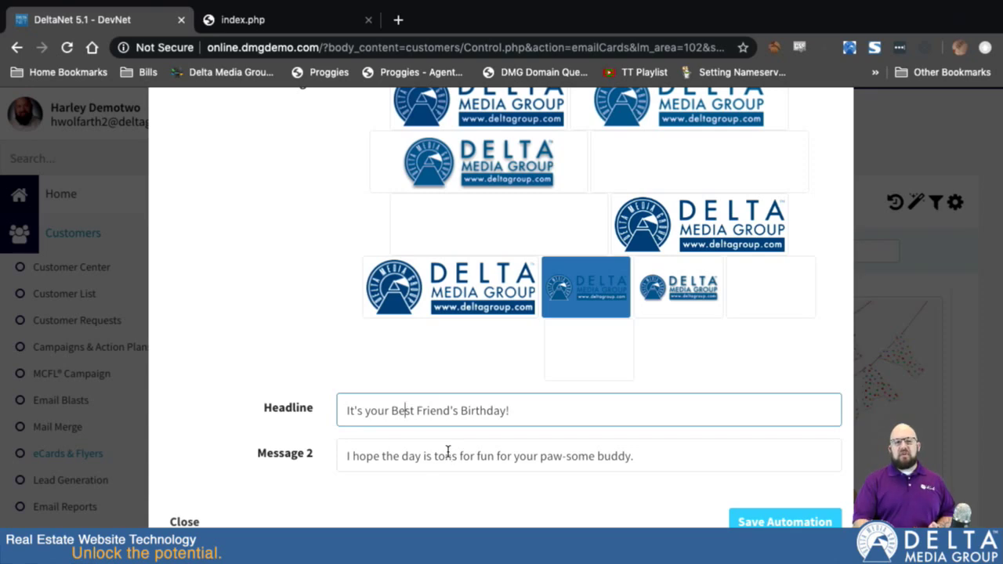
pyautogui.scroll(5, 450, 461)
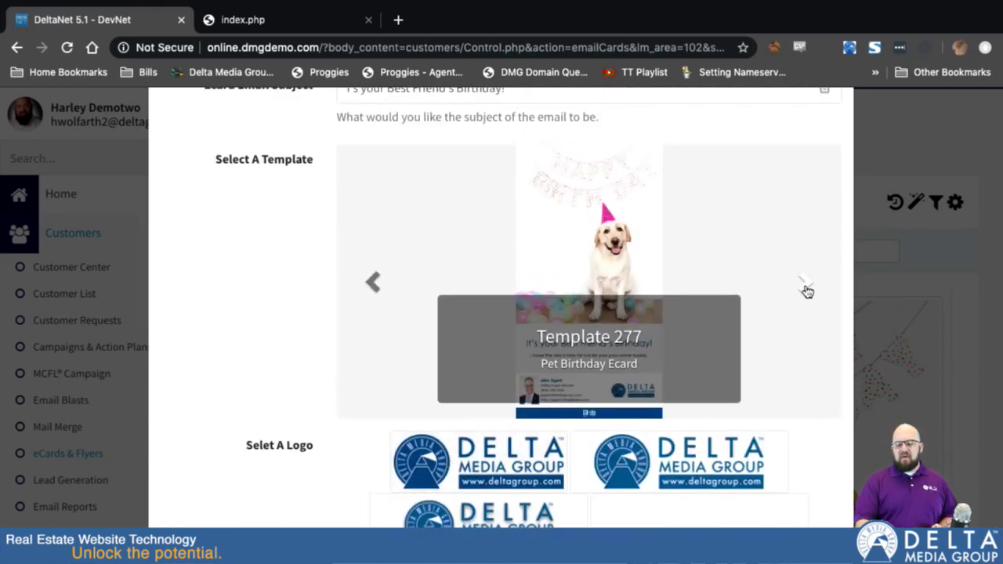
pyautogui.click(806, 290)
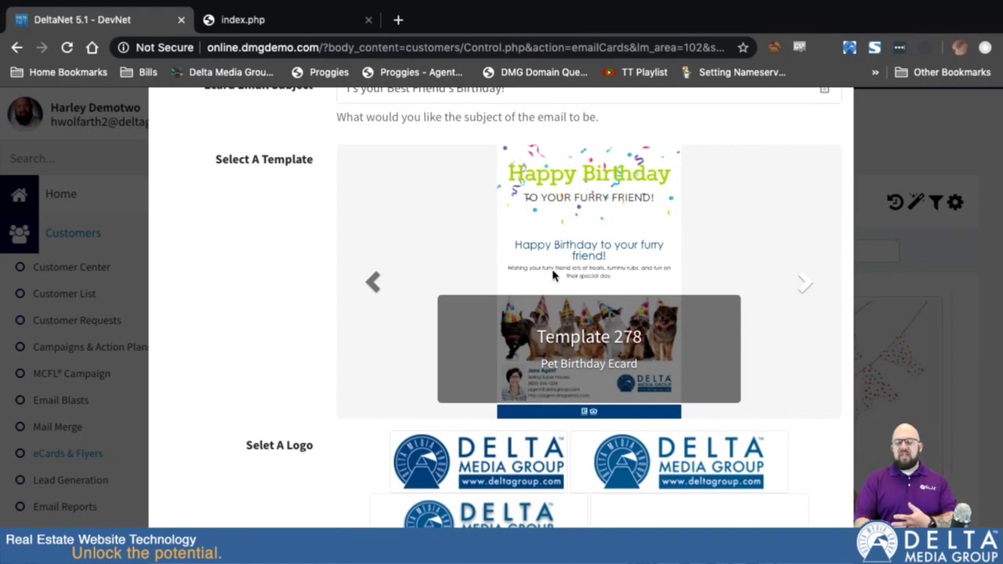
pyautogui.scroll(-5, 553, 274)
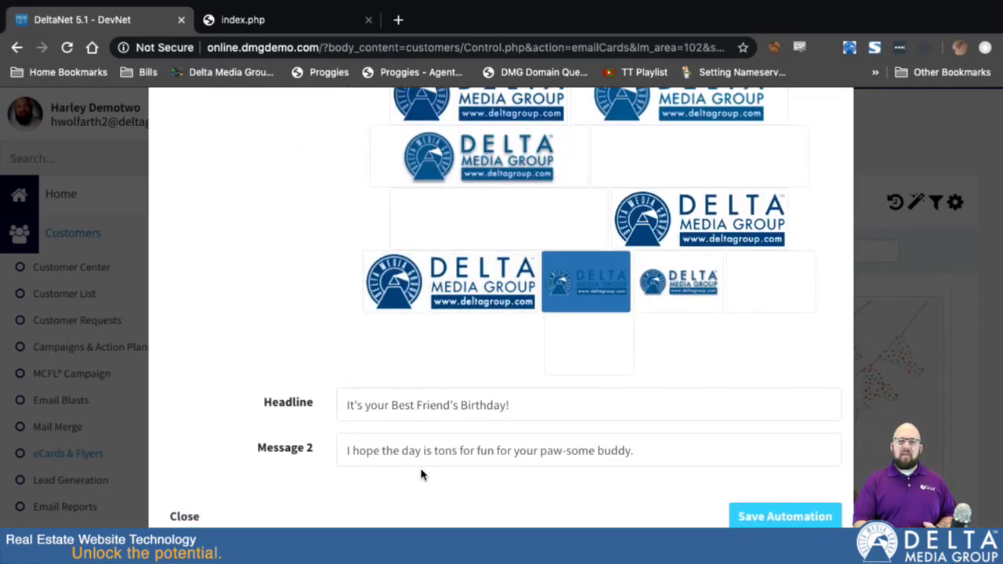
pyautogui.scroll(10, 481, 293)
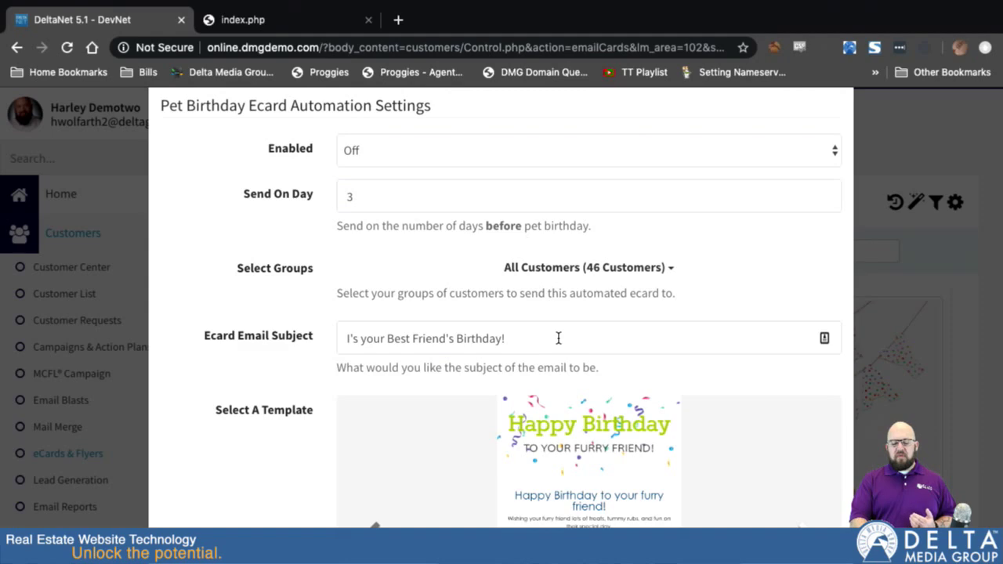
pyautogui.scroll(3, 517, 262)
pyautogui.click(468, 158)
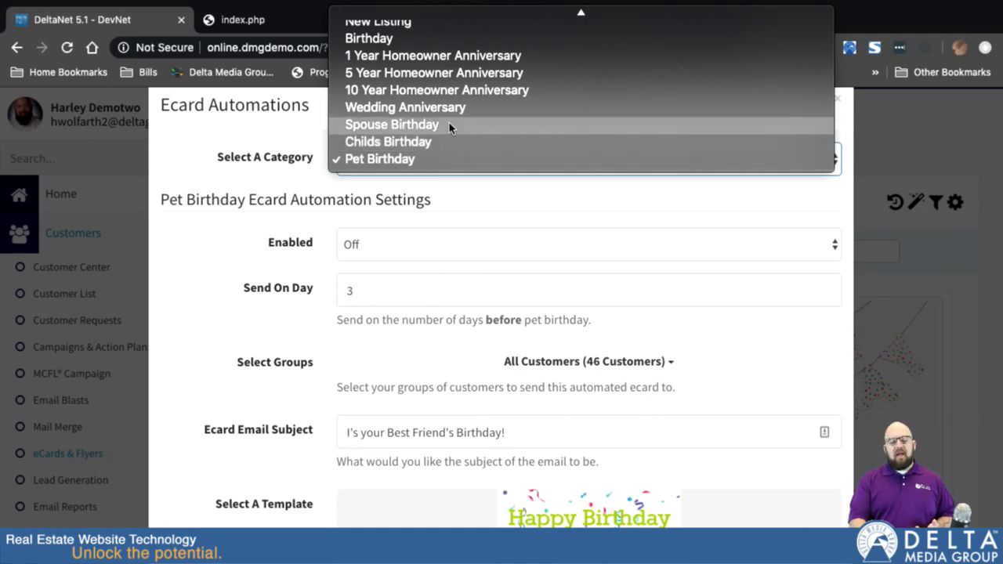
pyautogui.scroll(2, 452, 116)
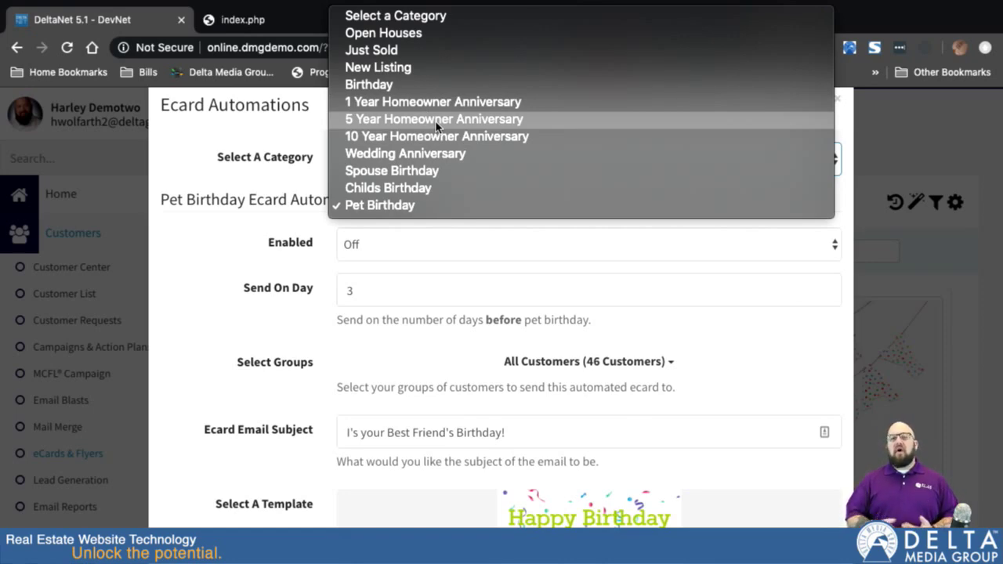
# Close the eCard automations window and go to the Customer Center.
pyautogui.click(240, 173)
pyautogui.click(837, 102)
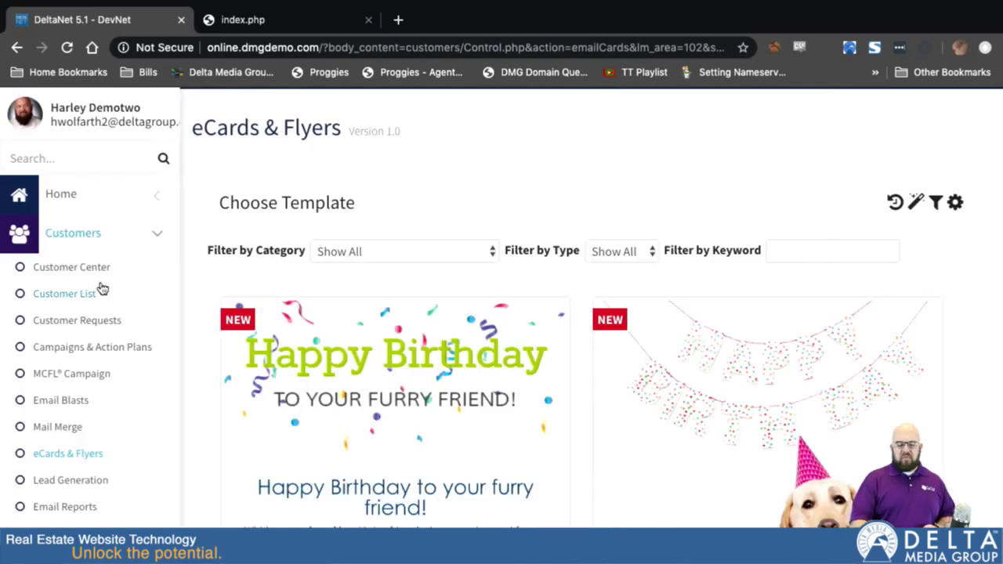
pyautogui.click(76, 271)
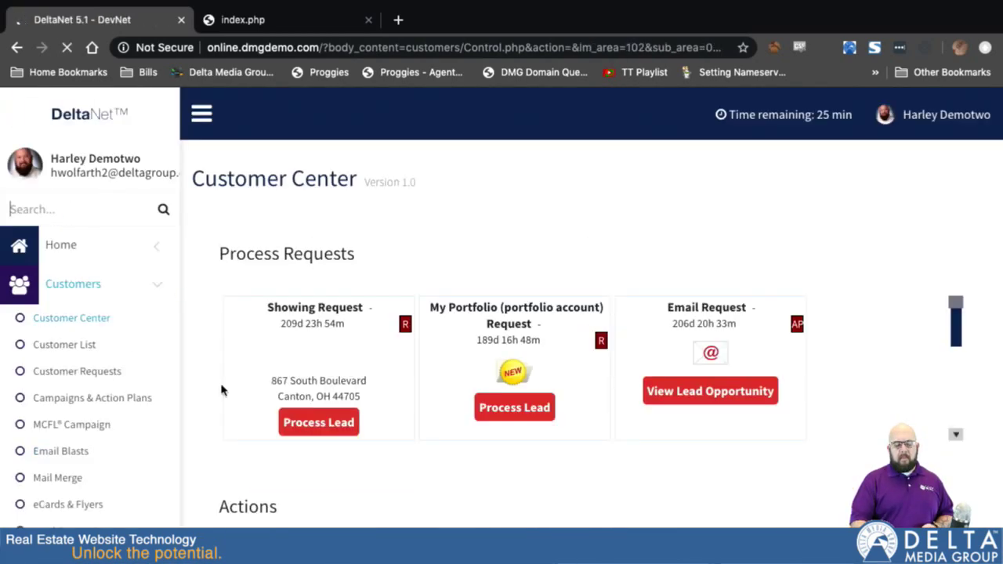
pyautogui.scroll(-5, 239, 385)
pyautogui.scroll(-4, 199, 389)
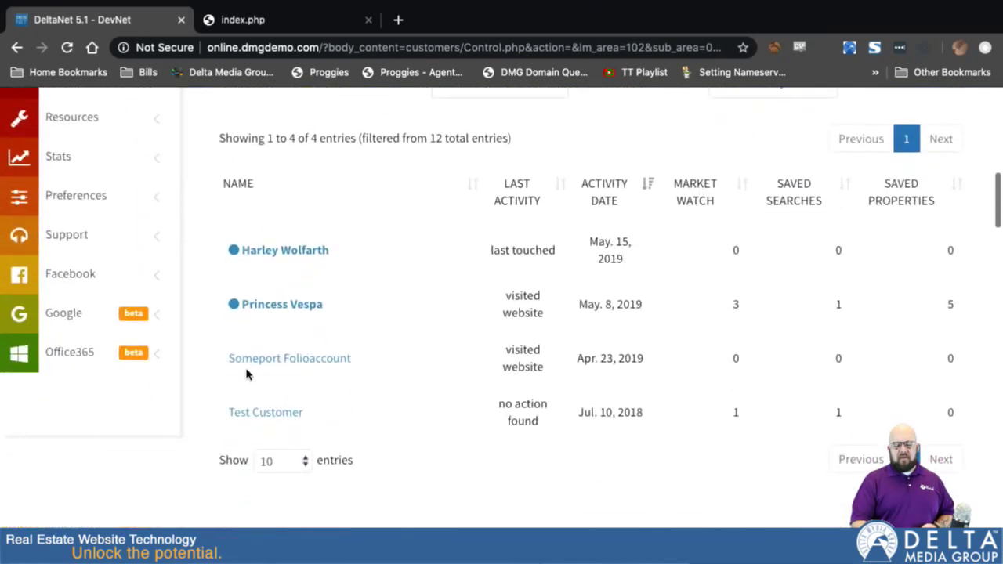
# Open the portfolio test customer's profile and its Edit Profile form.
pyautogui.click(266, 364)
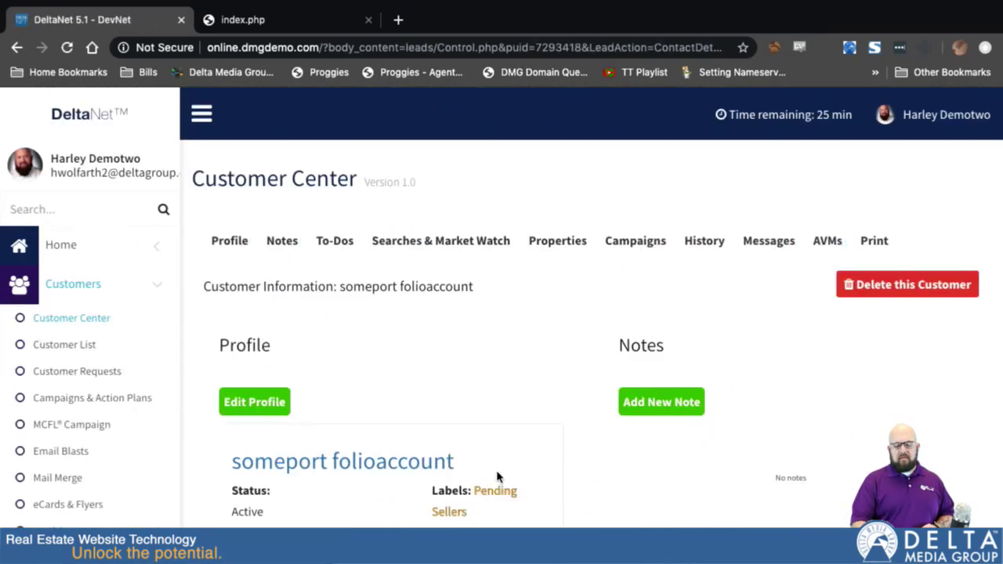
pyautogui.scroll(-3, 496, 474)
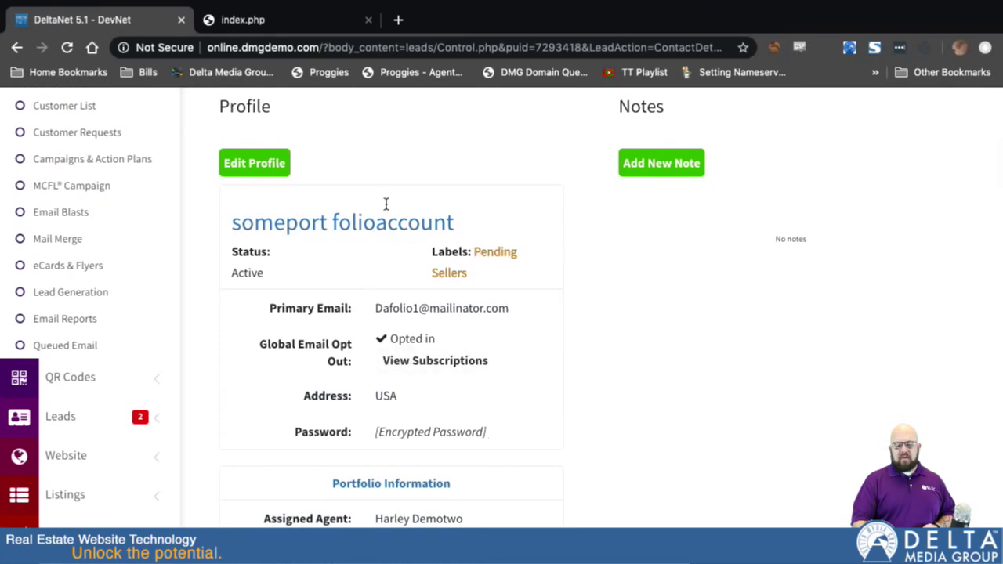
pyautogui.click(252, 166)
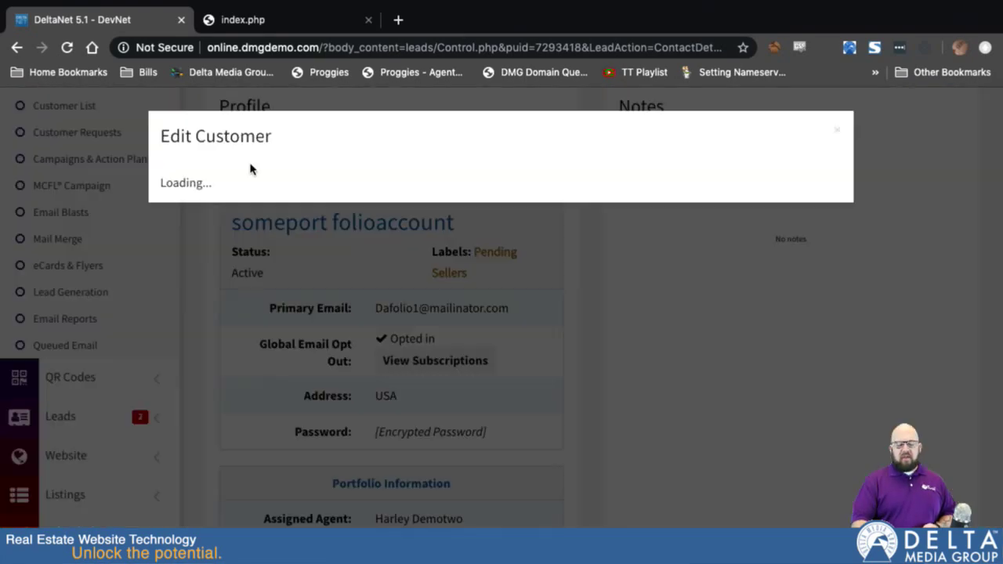
# Review the Family Information section, keeping the family relation set to Child.
pyautogui.scroll(-7, 239, 384)
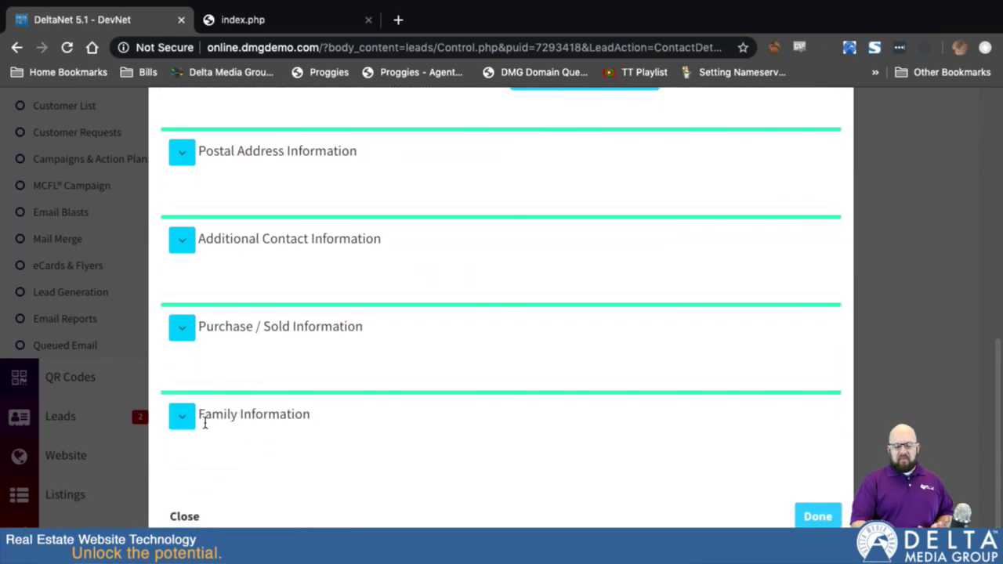
pyautogui.click(184, 417)
pyautogui.scroll(-3, 232, 453)
pyautogui.click(197, 352)
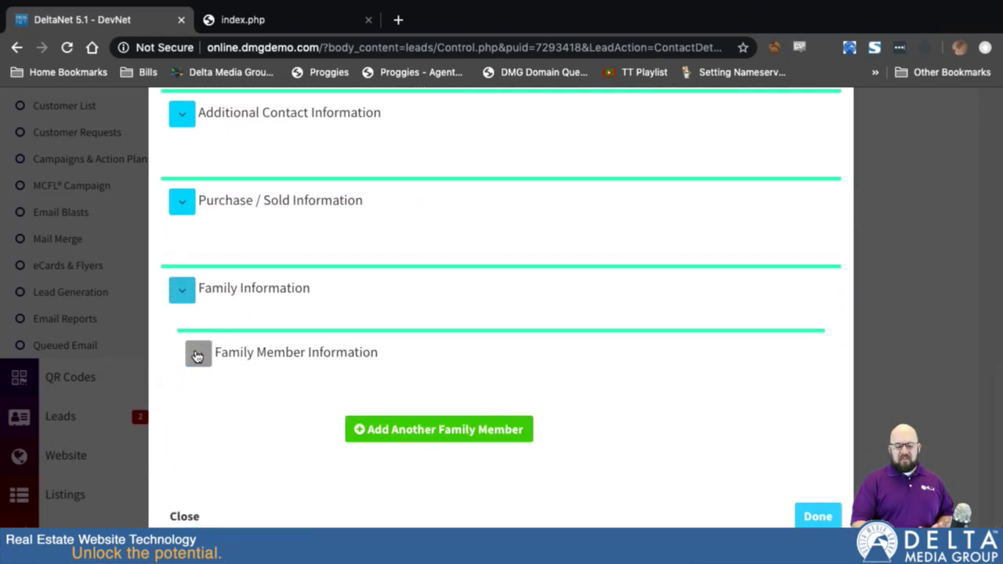
pyautogui.scroll(-3, 251, 441)
pyautogui.scroll(-1, 250, 441)
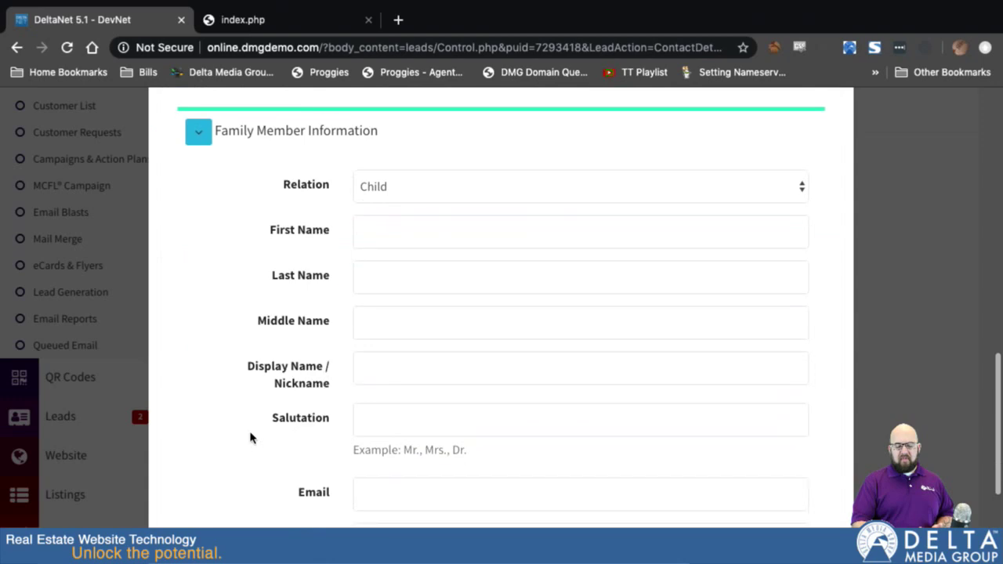
pyautogui.click(415, 186)
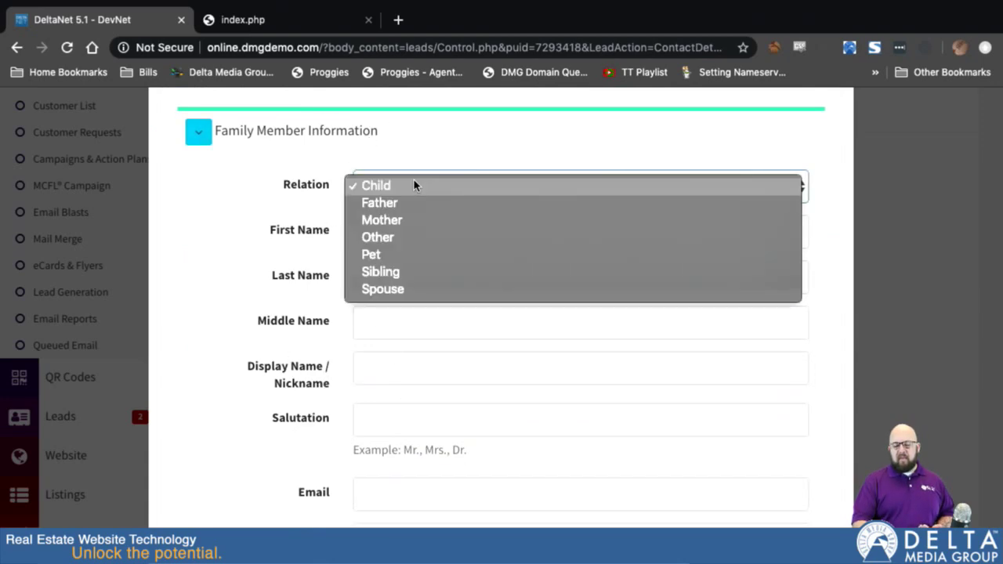
pyautogui.click(266, 234)
pyautogui.scroll(-3, 269, 235)
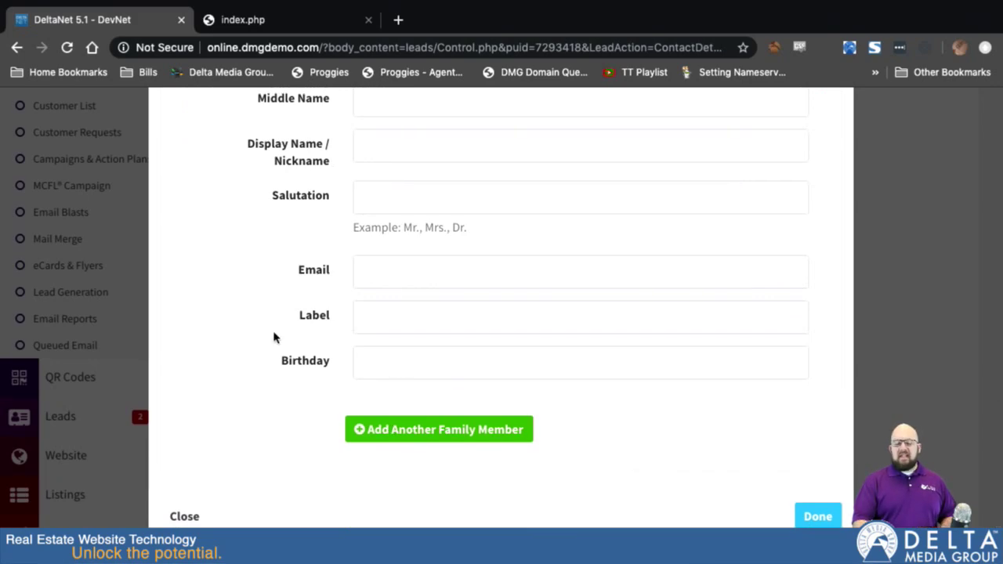
pyautogui.scroll(6, 273, 325)
pyautogui.click(178, 311)
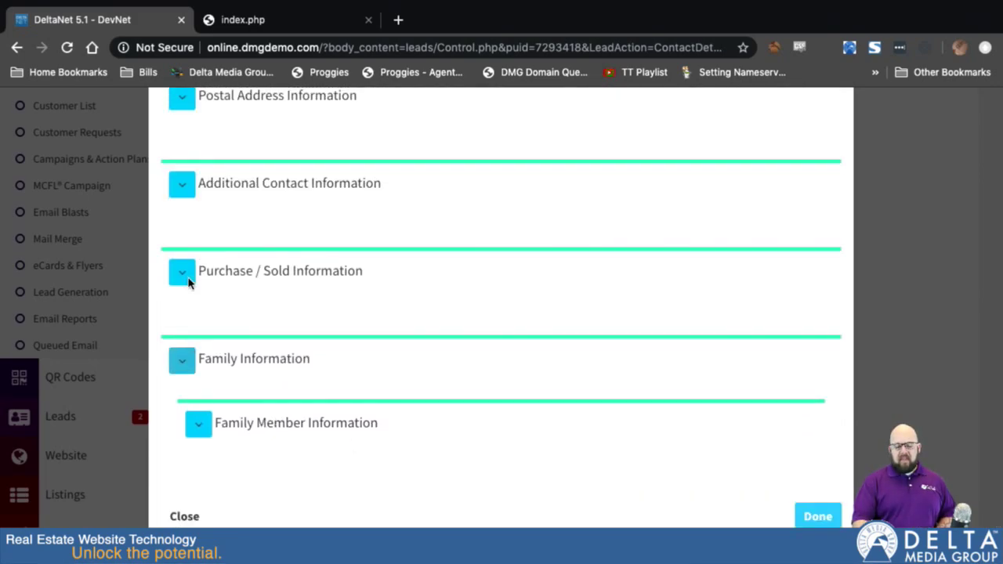
# Expand and review the Purchase / Sold information.
pyautogui.click(191, 335)
pyautogui.scroll(-2, 300, 447)
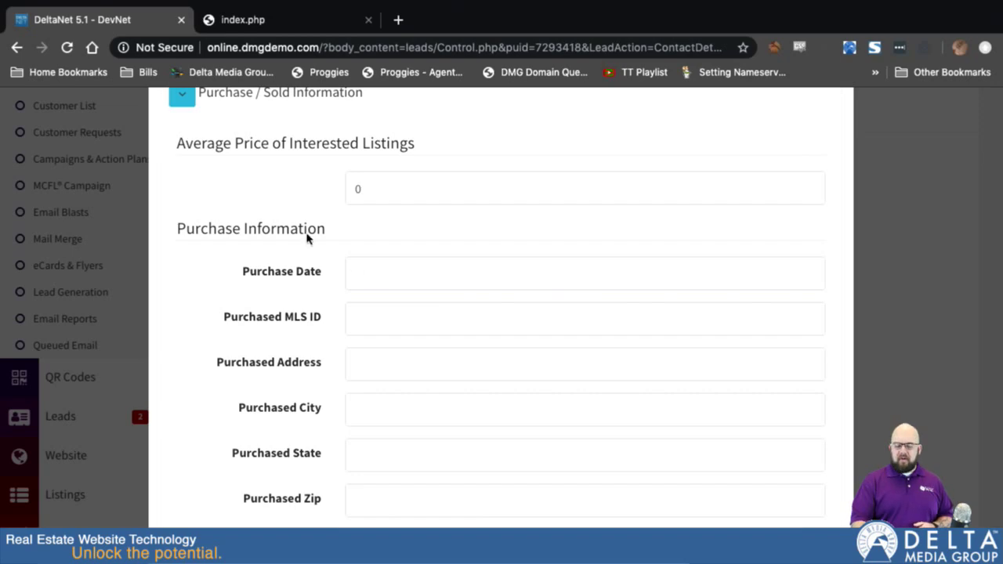
pyautogui.scroll(3, 322, 284)
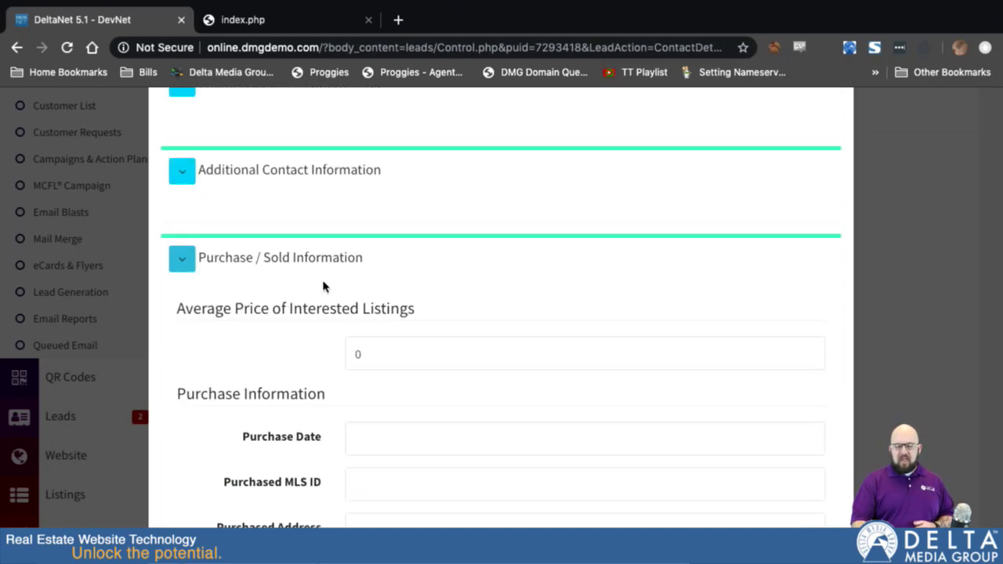
pyautogui.scroll(10, 322, 284)
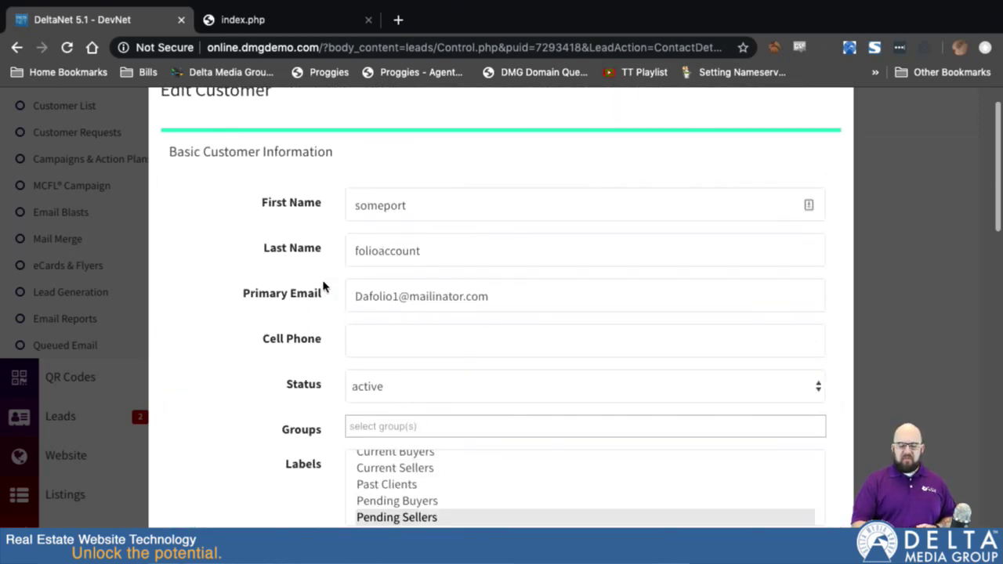
pyautogui.scroll(-8, 381, 439)
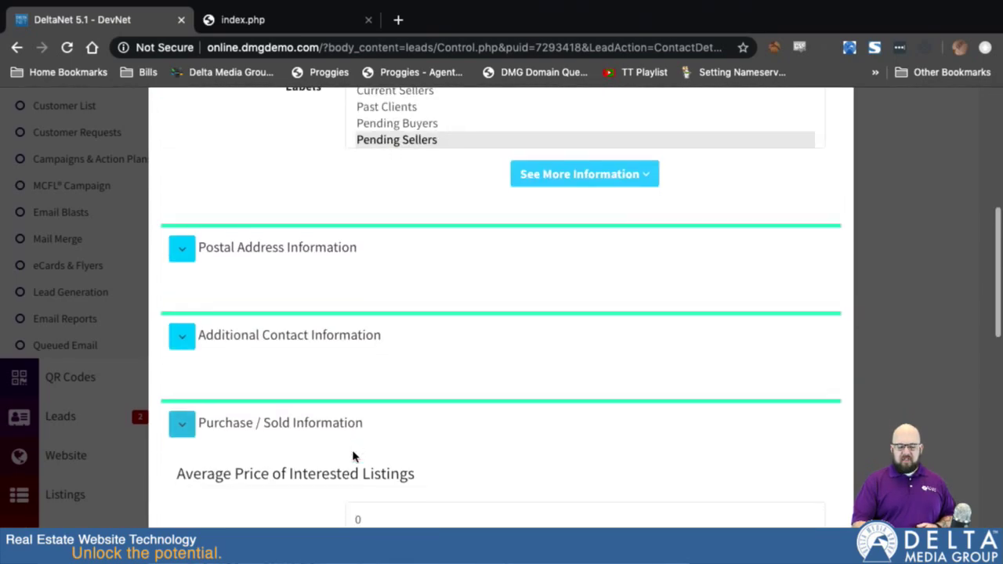
# Review the Additional Contact section and the extra fields under See More Information.
pyautogui.click(182, 336)
pyautogui.scroll(-5, 241, 411)
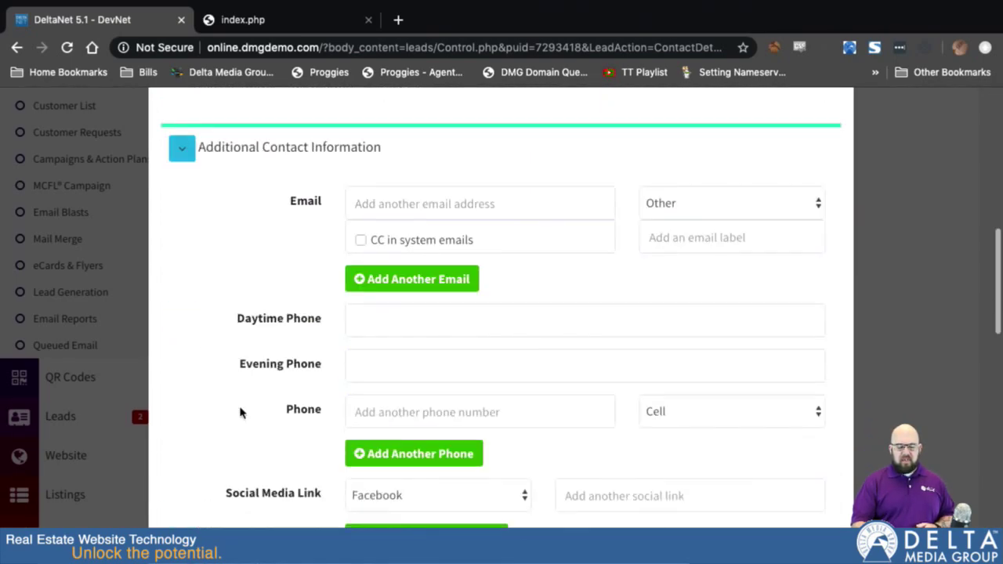
pyautogui.scroll(10, 241, 413)
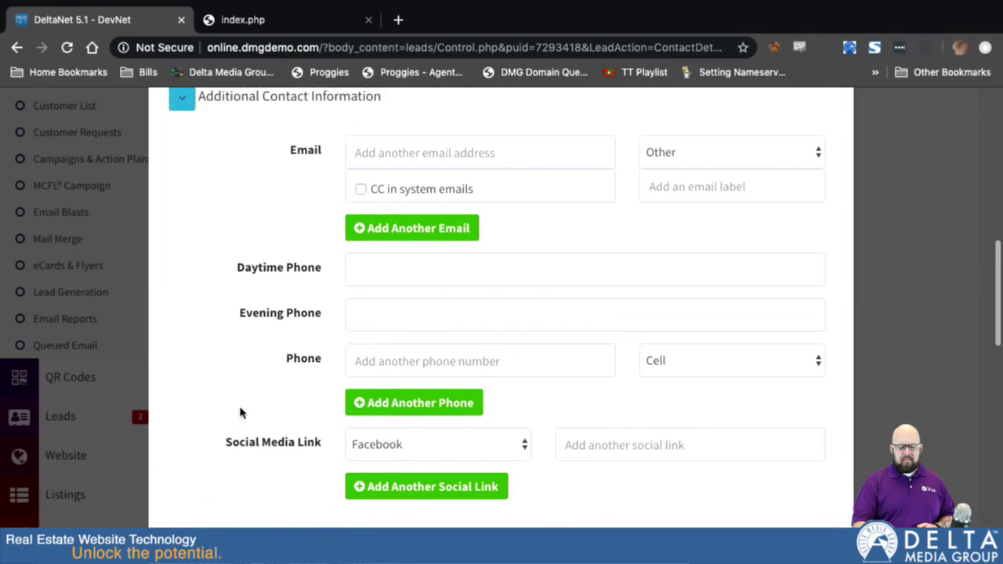
pyautogui.scroll(-2, 240, 413)
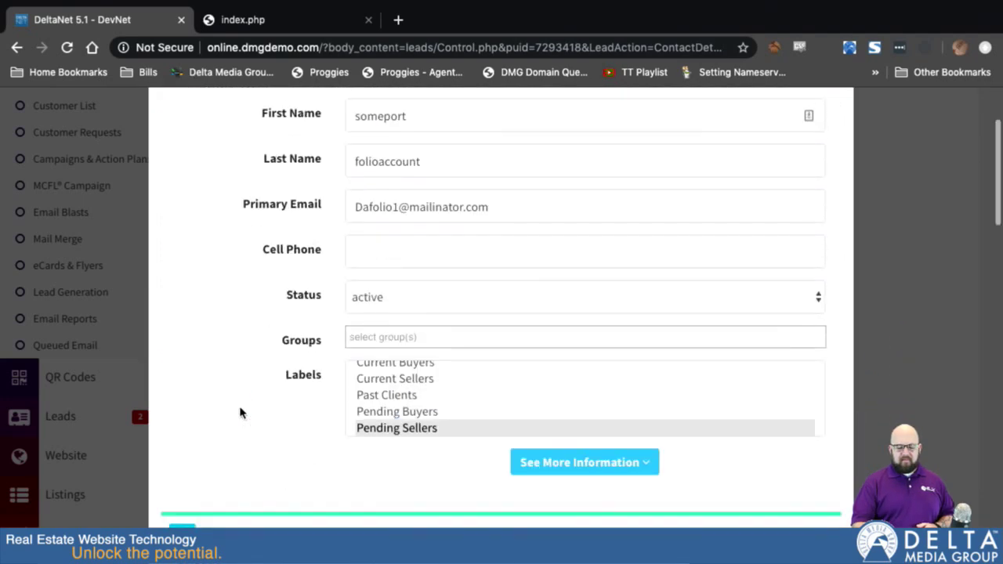
pyautogui.click(588, 461)
pyautogui.scroll(-7, 257, 510)
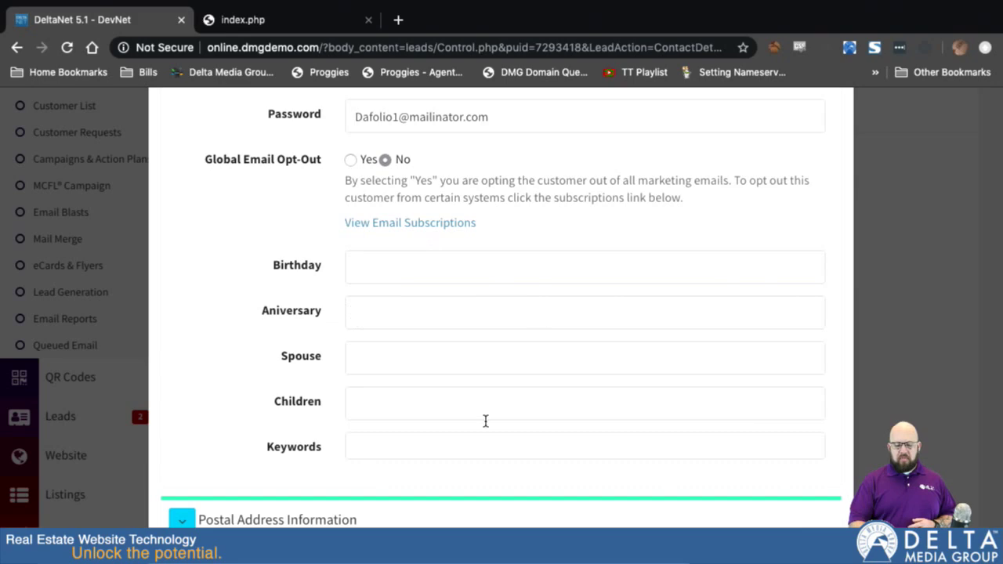
pyautogui.scroll(15, 398, 238)
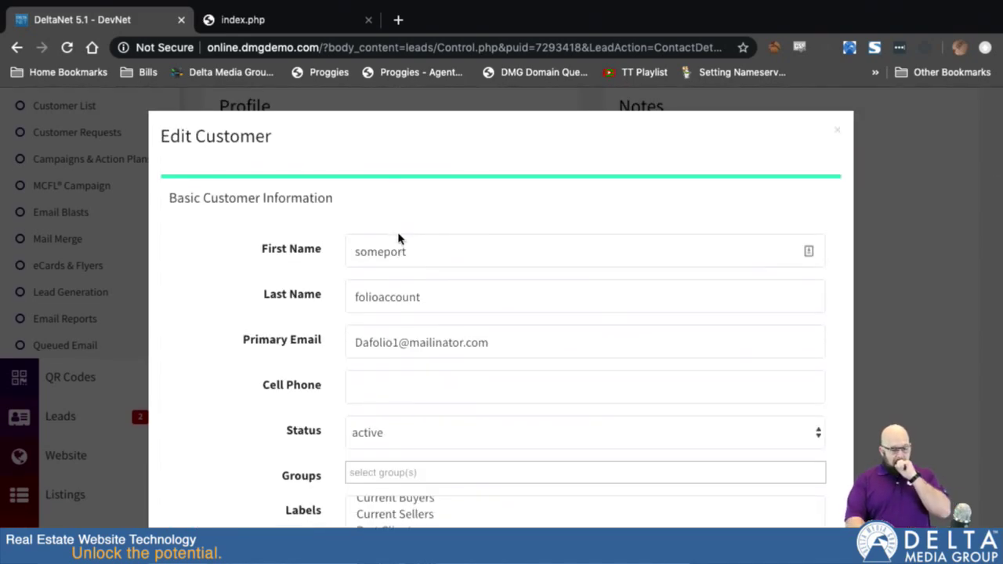
# Close the Edit Customer form without saving and return to eCards & Flyers.
pyautogui.click(836, 130)
pyautogui.scroll(3, 167, 253)
pyautogui.click(77, 435)
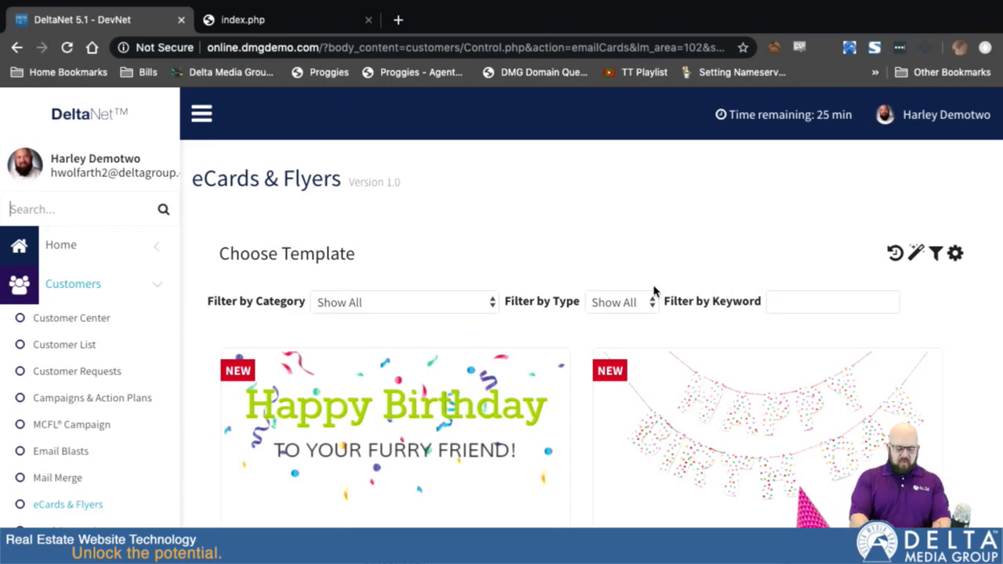
# Search the template gallery for 110 and open Ecard Template 110, the Dream Homes card.
pyautogui.press('super+f')
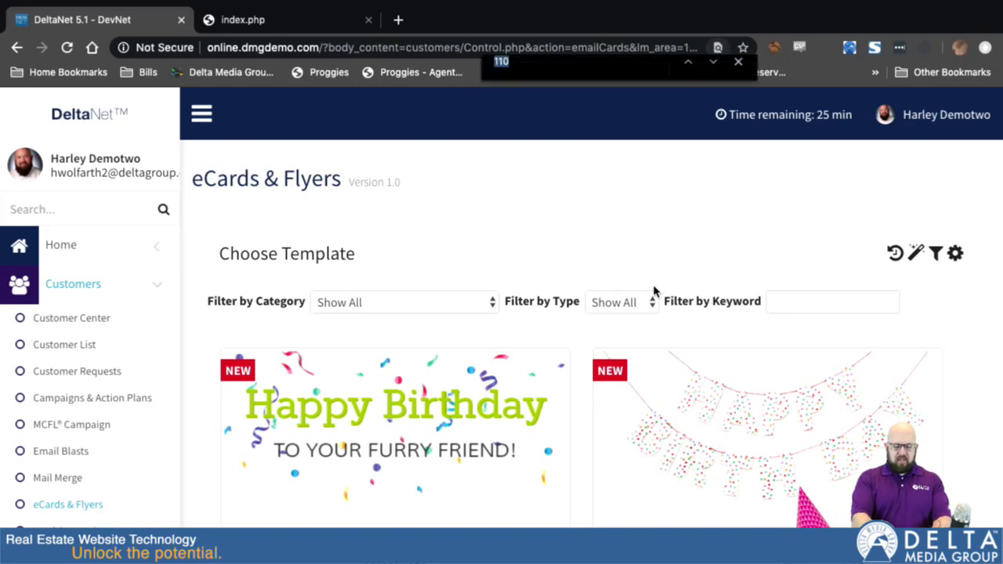
pyautogui.write('110')
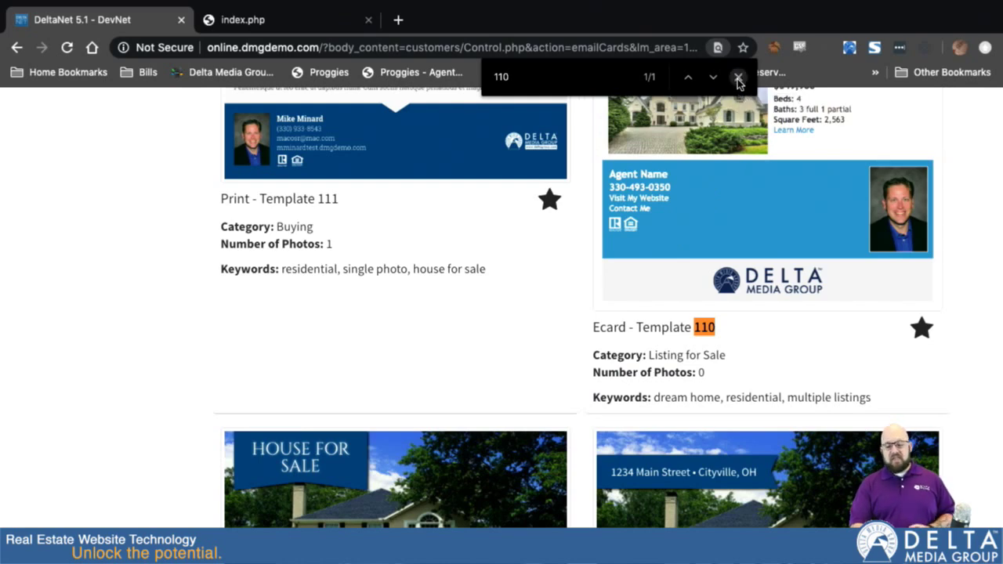
pyautogui.click(737, 79)
pyautogui.scroll(4, 855, 235)
pyautogui.scroll(1, 856, 218)
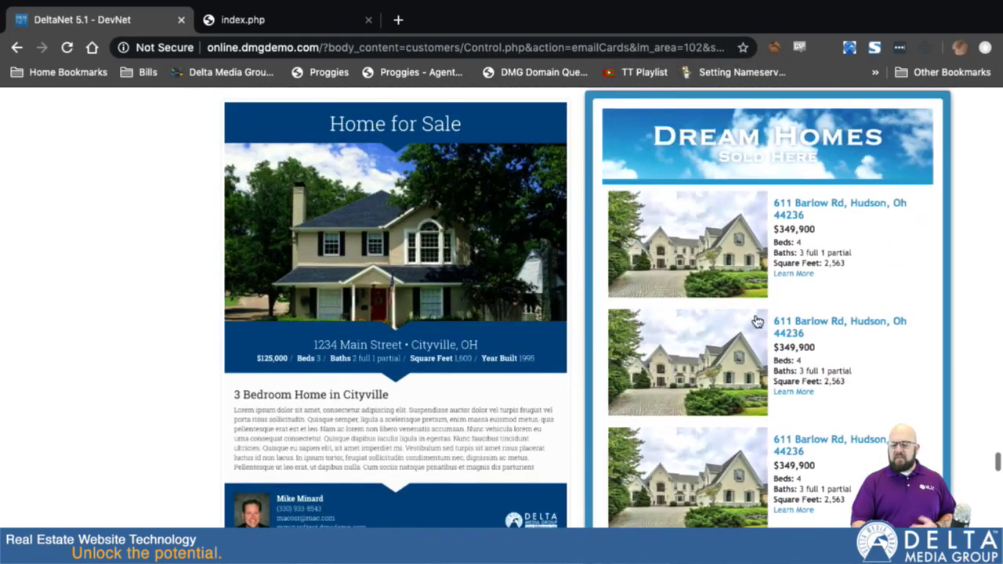
pyautogui.click(736, 248)
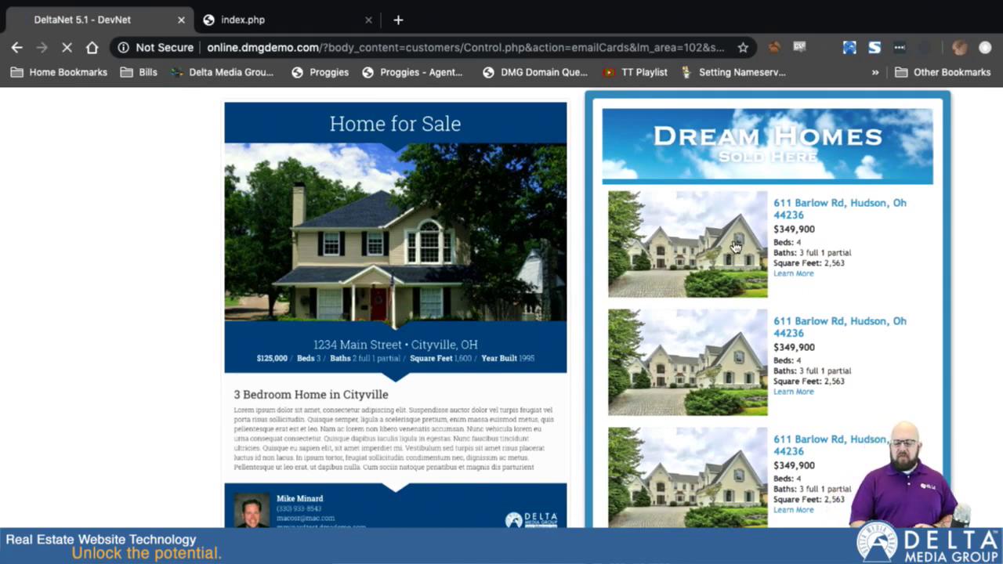
# Add 867 South Boulevard, 5309 Wattling St and 1337 Mitnick Rd to the eCard.
pyautogui.scroll(-2, 731, 245)
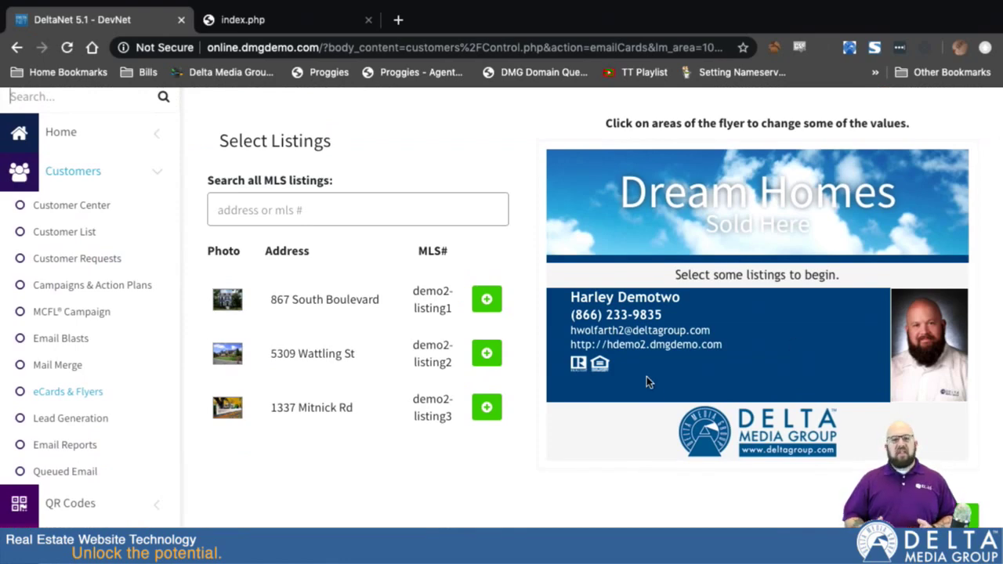
pyautogui.click(486, 301)
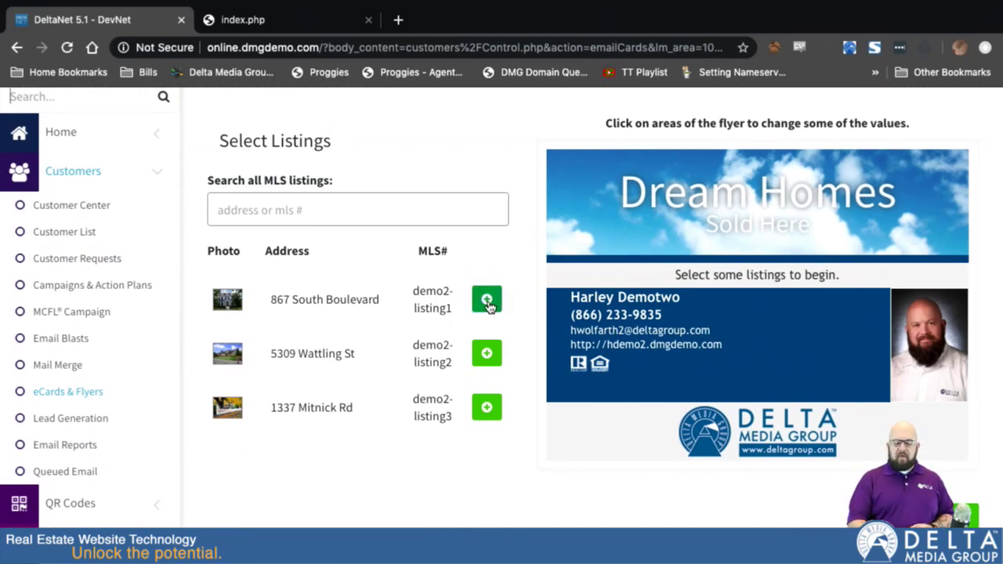
pyautogui.click(486, 355)
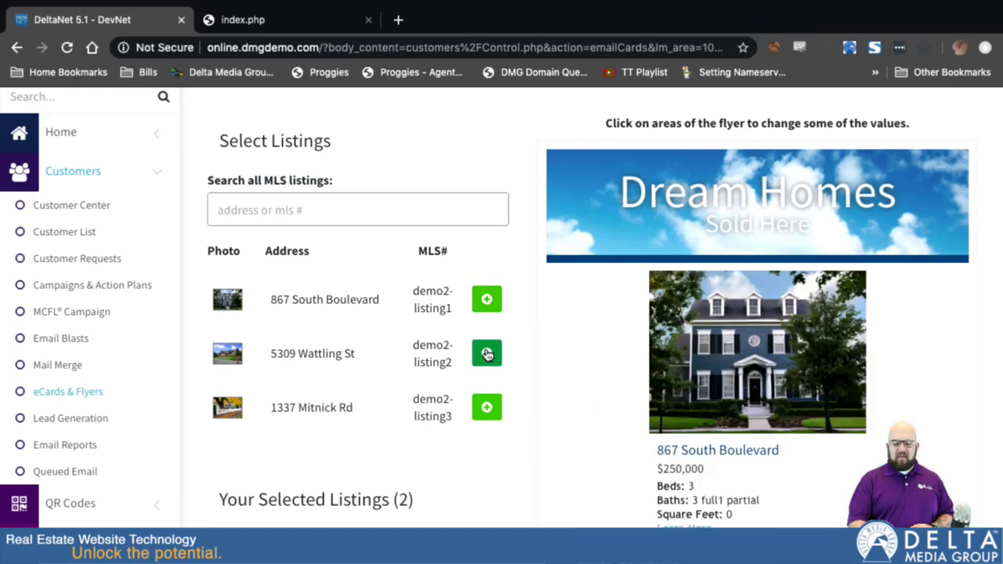
pyautogui.click(486, 405)
# Reorder Your Selected Listings so 1337 Mitnick Rd sits above 5309 Wattling St.
pyautogui.scroll(-2, 488, 479)
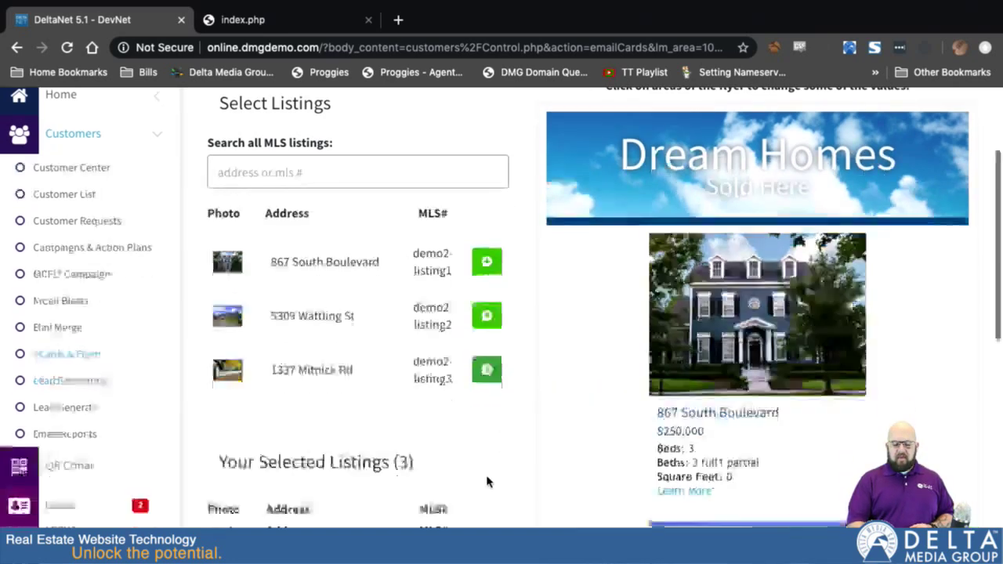
pyautogui.scroll(-3, 427, 519)
pyautogui.scroll(4, 428, 520)
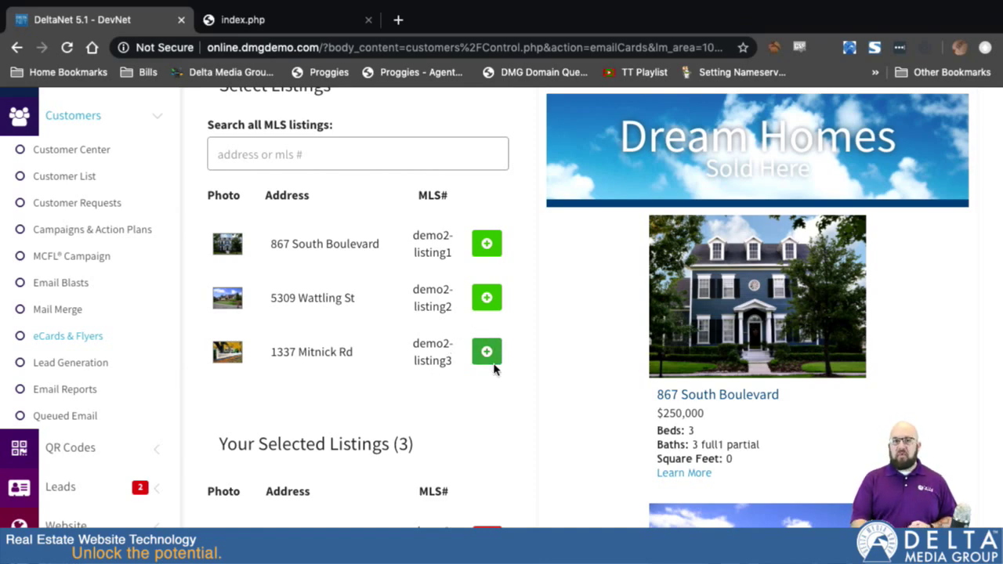
pyautogui.scroll(-5, 456, 470)
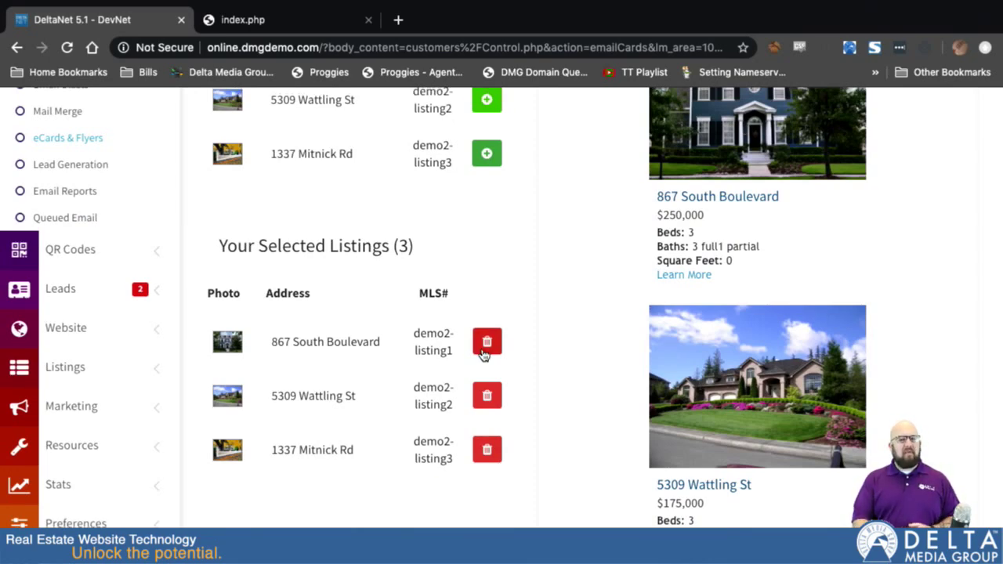
pyautogui.scroll(3, 497, 262)
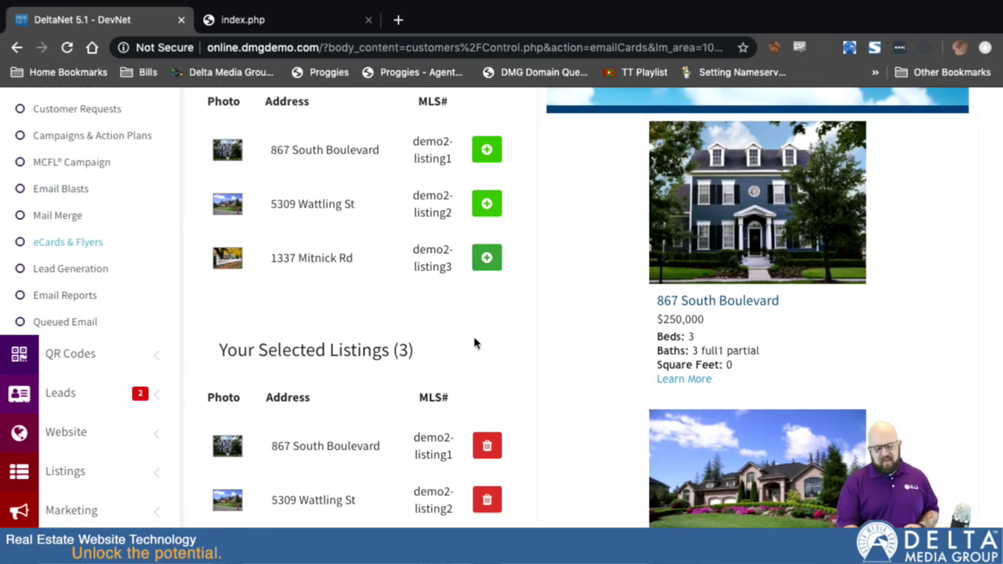
pyautogui.scroll(-5, 593, 353)
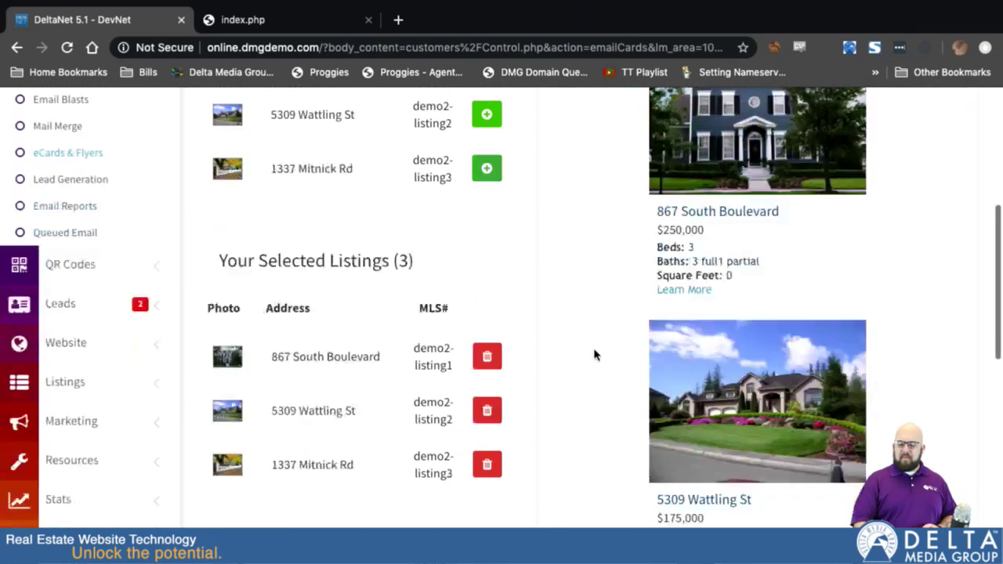
pyautogui.scroll(-4, 695, 345)
pyautogui.scroll(6, 695, 345)
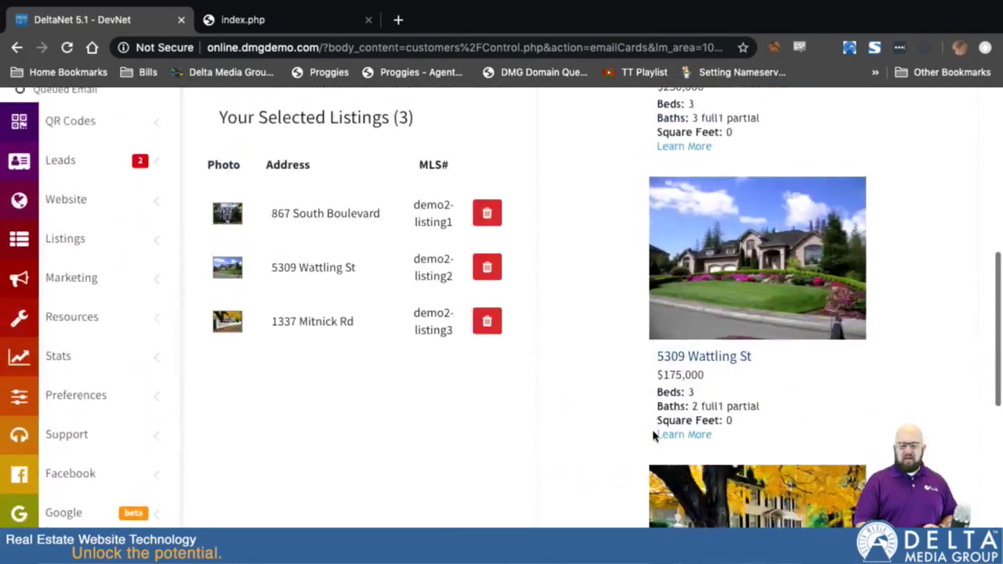
pyautogui.moveTo(366, 321); pyautogui.dragTo(369, 255)
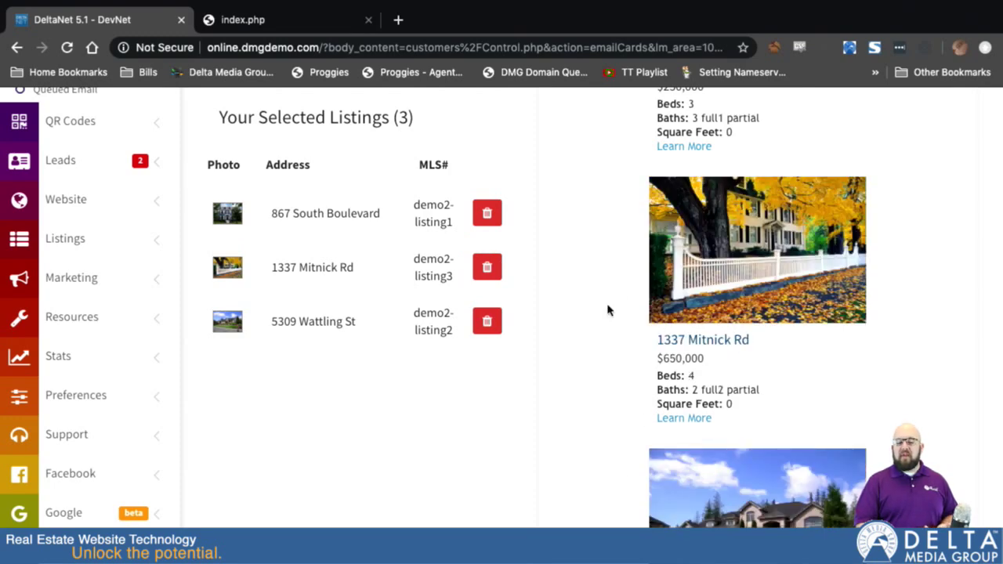
pyautogui.scroll(-6, 536, 250)
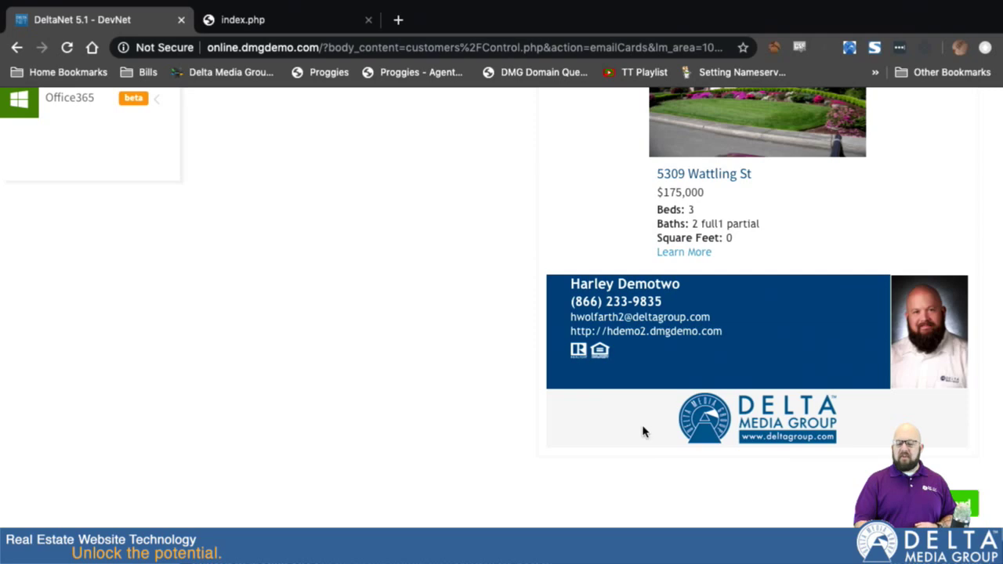
pyautogui.scroll(10, 506, 200)
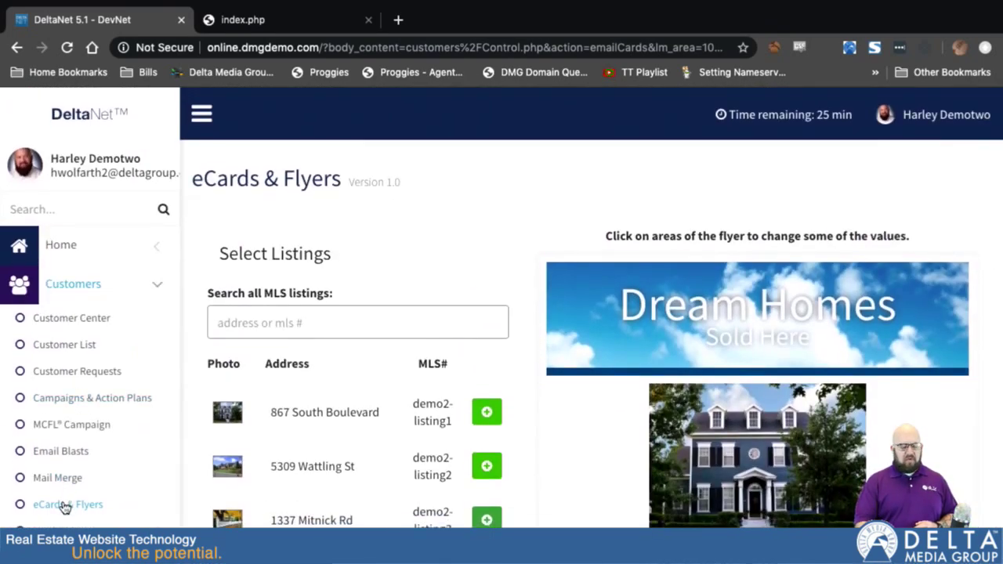
# Return to the eCards & Flyers templates and open the eCard history.
pyautogui.click(65, 506)
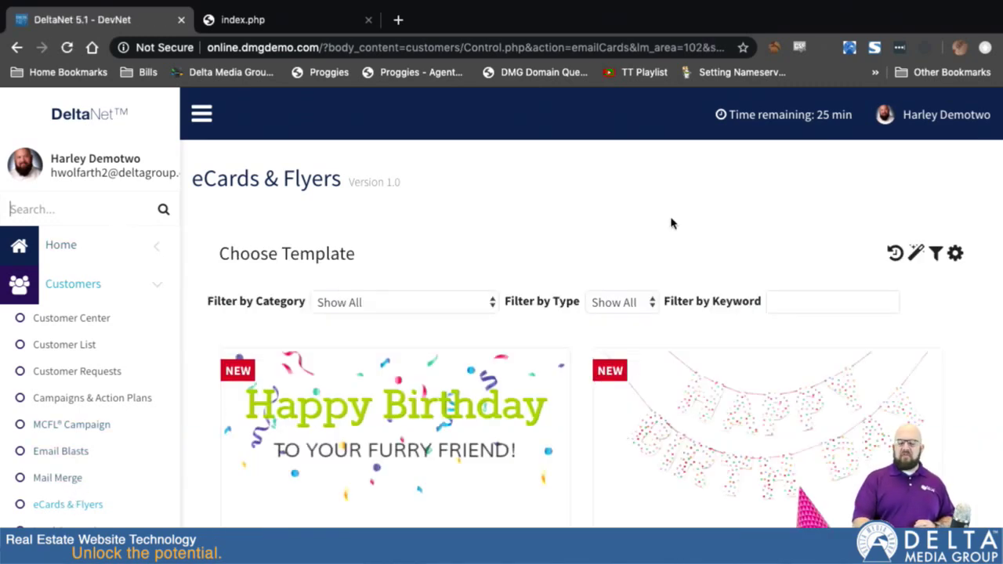
pyautogui.click(893, 255)
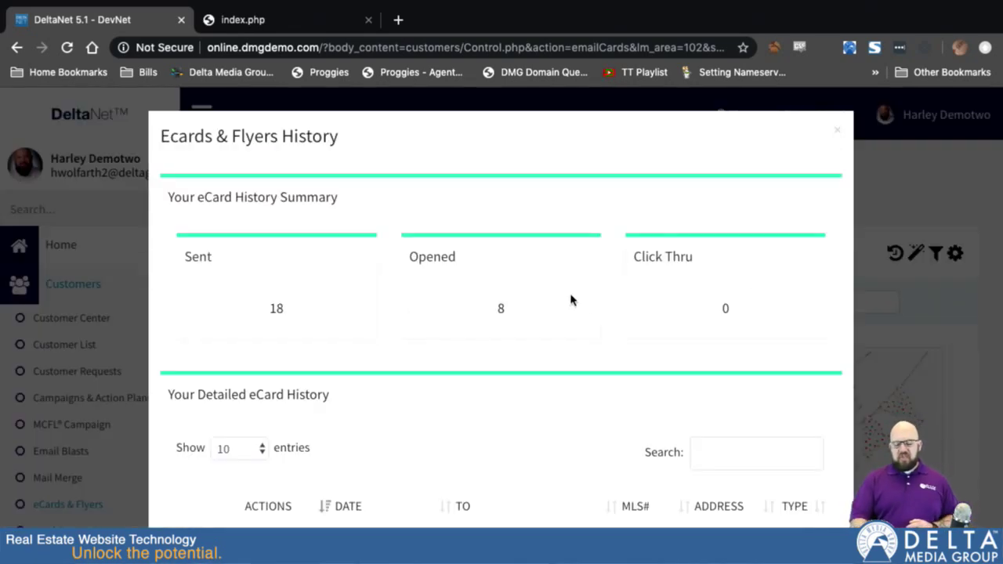
pyautogui.scroll(-3, 570, 300)
pyautogui.scroll(2, 570, 300)
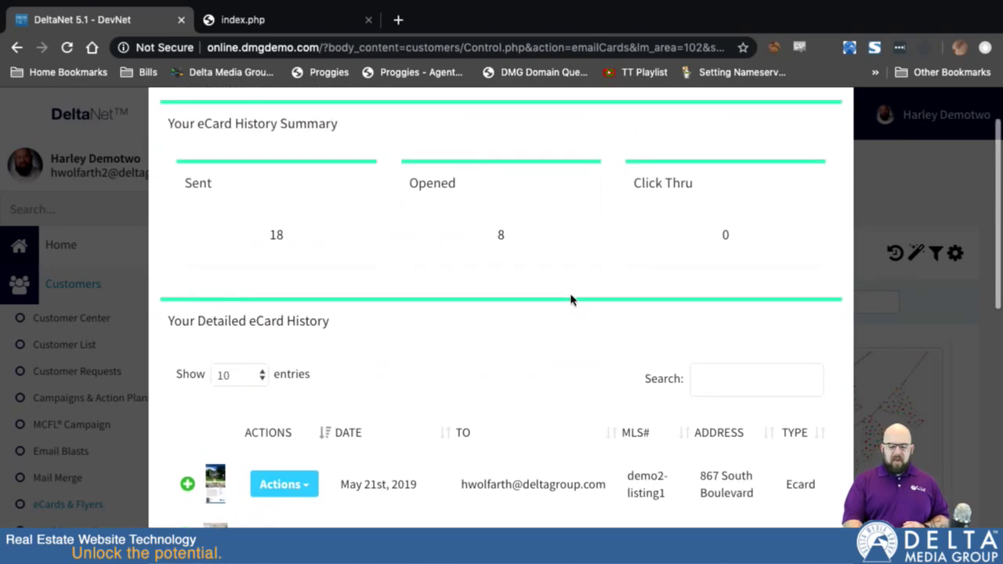
pyautogui.scroll(-2, 570, 300)
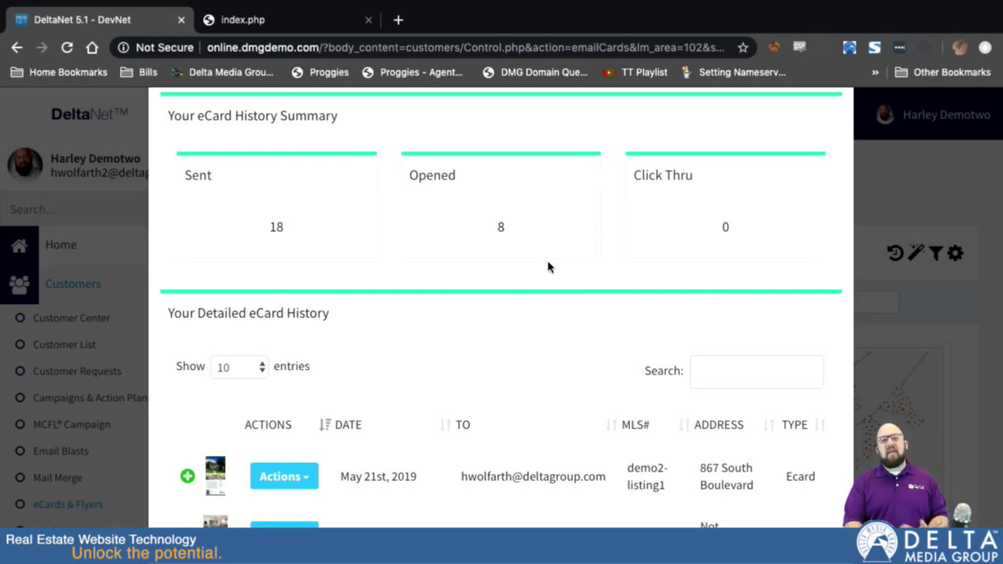
# Bring up the Actions options for the May 21st, 2019 eCard.
pyautogui.scroll(-3, 410, 385)
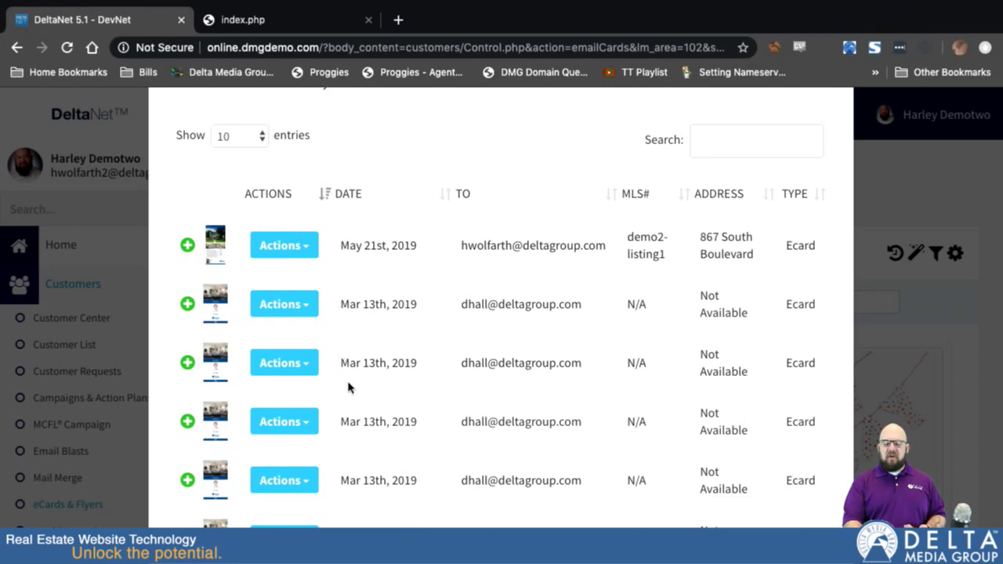
pyautogui.scroll(-2, 347, 386)
pyautogui.scroll(-2, 348, 385)
pyautogui.scroll(4, 347, 381)
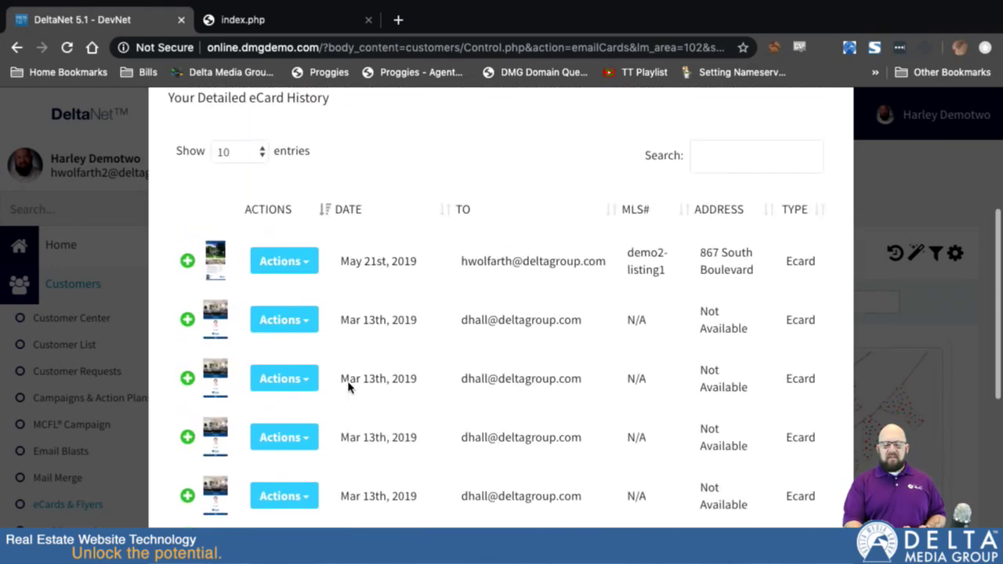
pyautogui.click(306, 265)
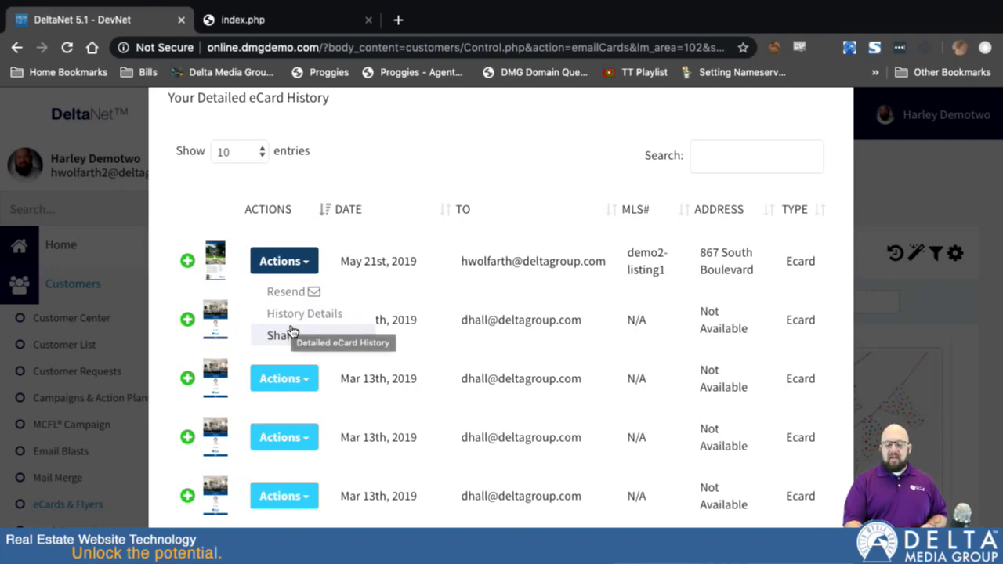
pyautogui.click(293, 313)
pyautogui.scroll(-3, 324, 358)
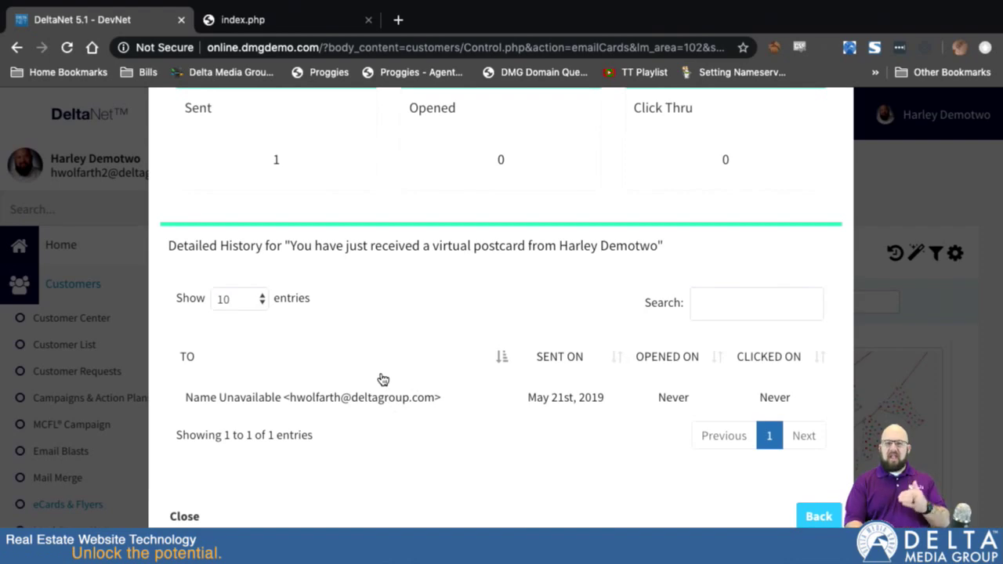
pyautogui.scroll(3, 307, 263)
pyautogui.scroll(-3, 306, 263)
pyautogui.scroll(3, 306, 263)
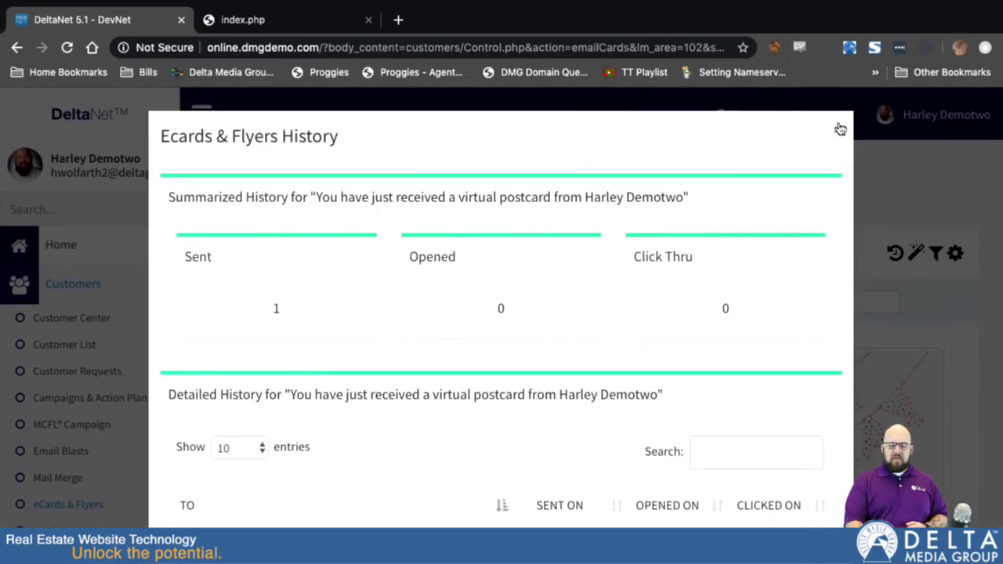
pyautogui.click(839, 128)
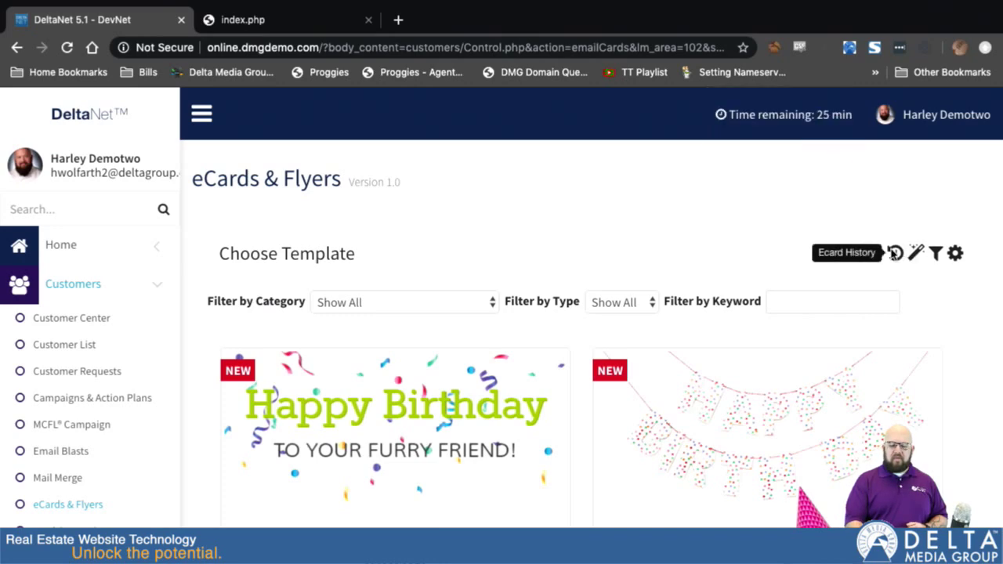
pyautogui.click(895, 253)
pyautogui.scroll(-3, 524, 270)
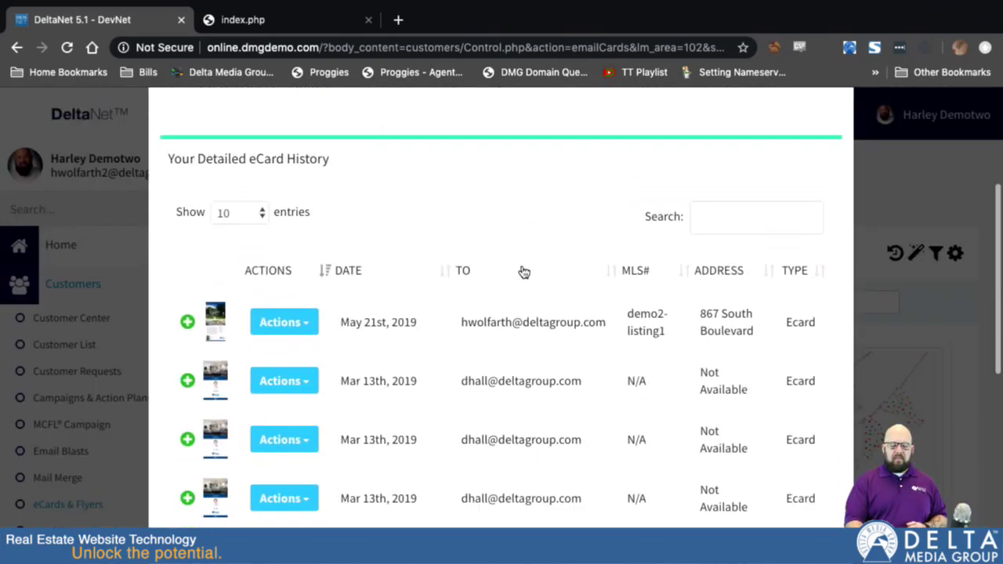
pyautogui.click(306, 326)
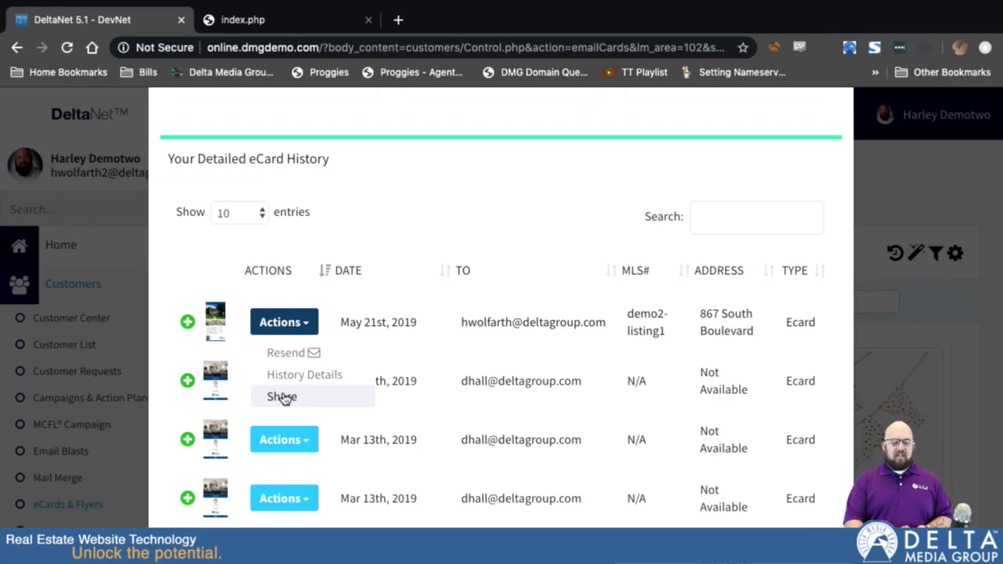
# Review the May 21st eCard's share options and sent, opened and clickthru counts, then close the history.
pyautogui.click(282, 397)
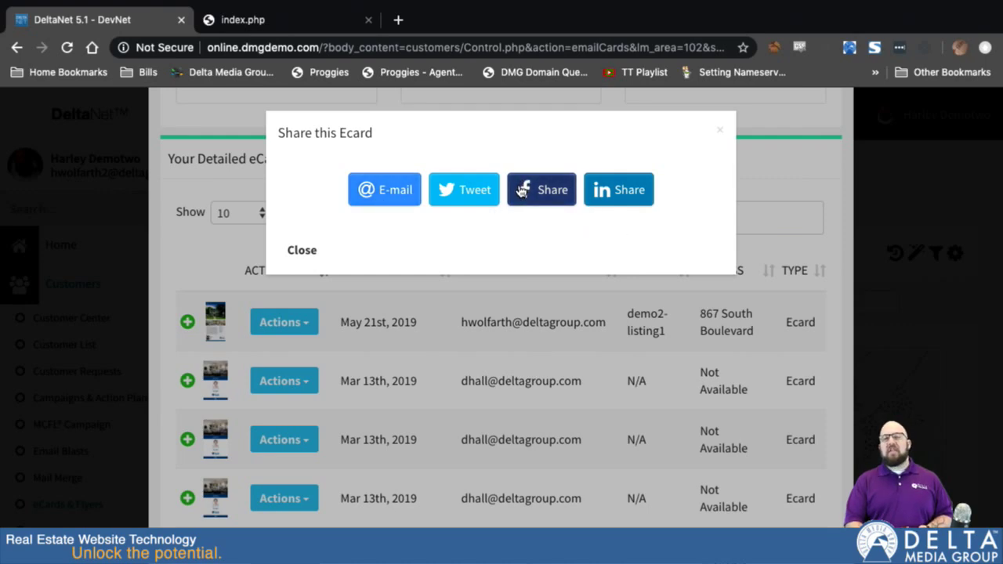
pyautogui.click(311, 252)
pyautogui.click(186, 322)
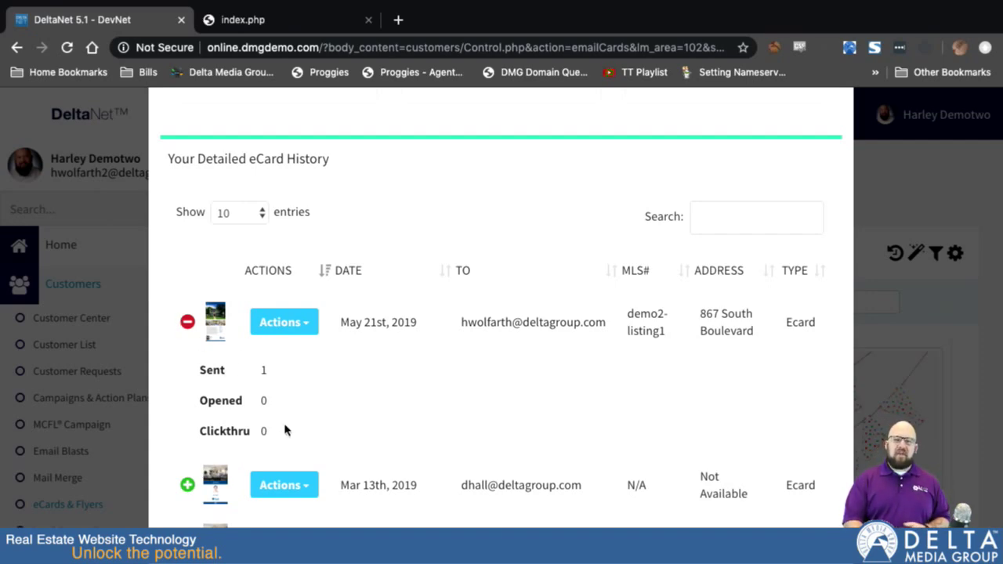
pyautogui.click(185, 322)
pyautogui.scroll(3, 486, 221)
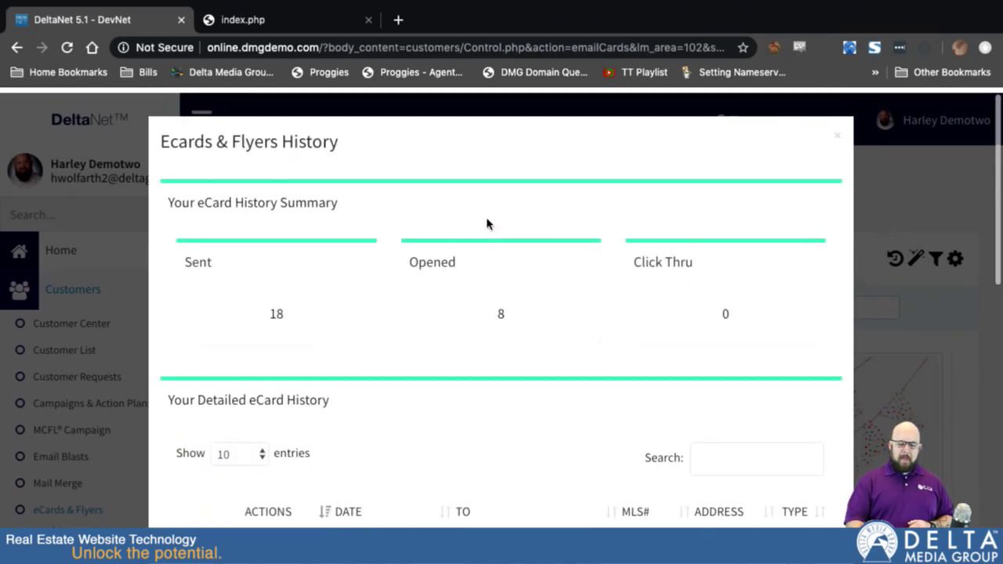
pyautogui.click(837, 131)
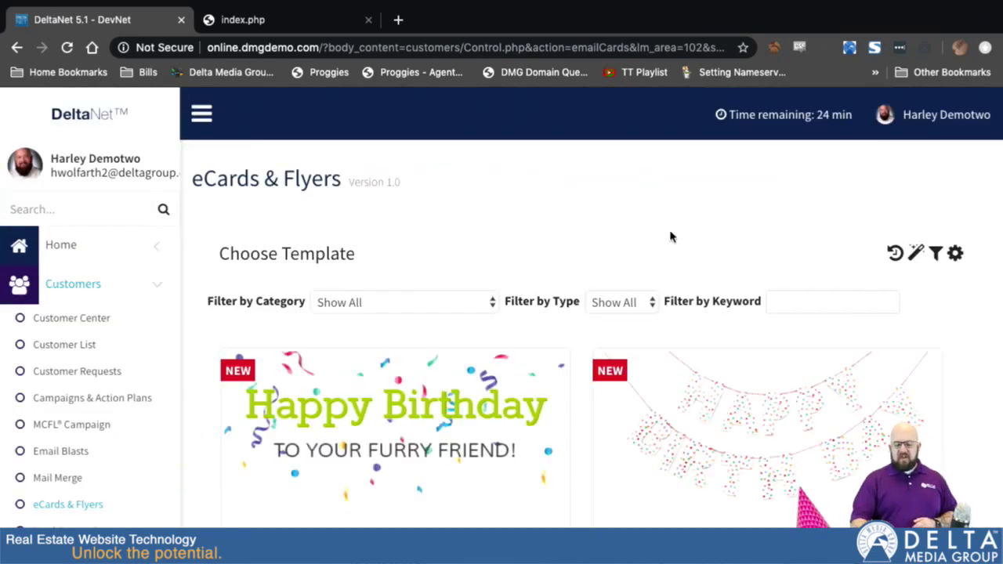